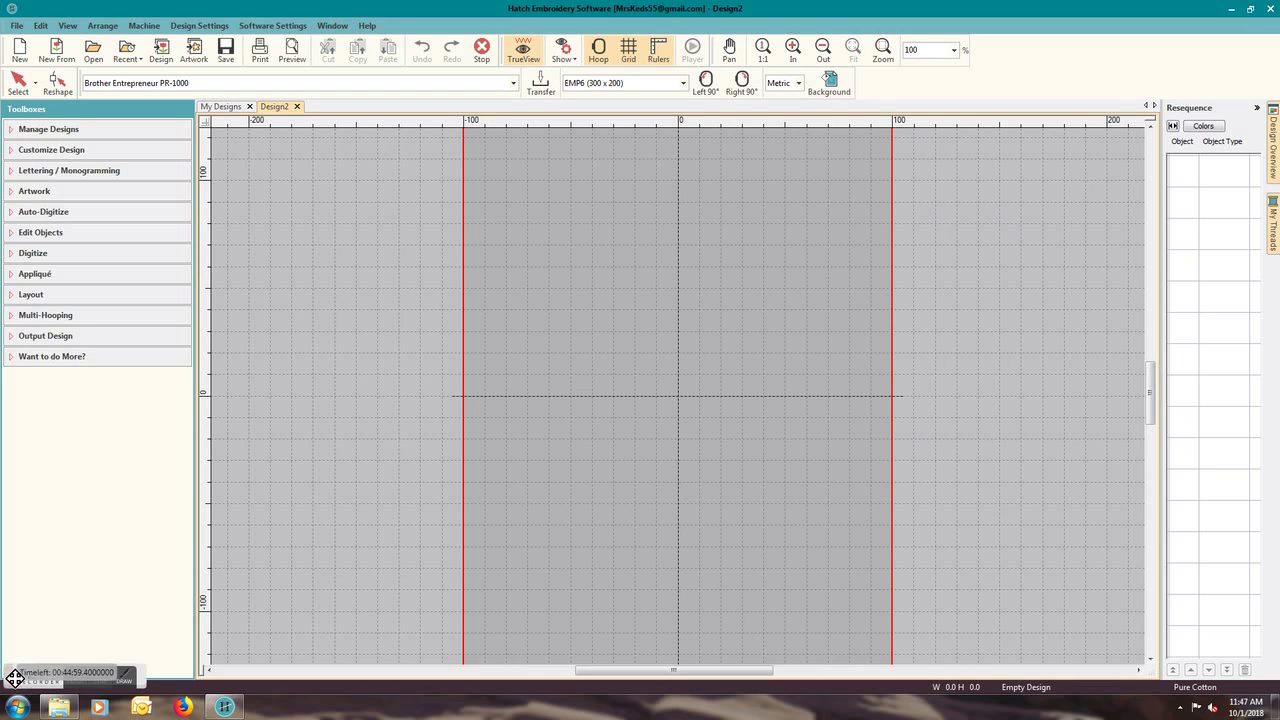
- Open Limb3-a from BuildYourOwnChristmas > PES > Limbs in a new design tab
mouse_move(43, 677)
mouse_down()
mouse_move(960, 657)
mouse_move(1120, 634)
mouse_move(1140, 648)
mouse_up()
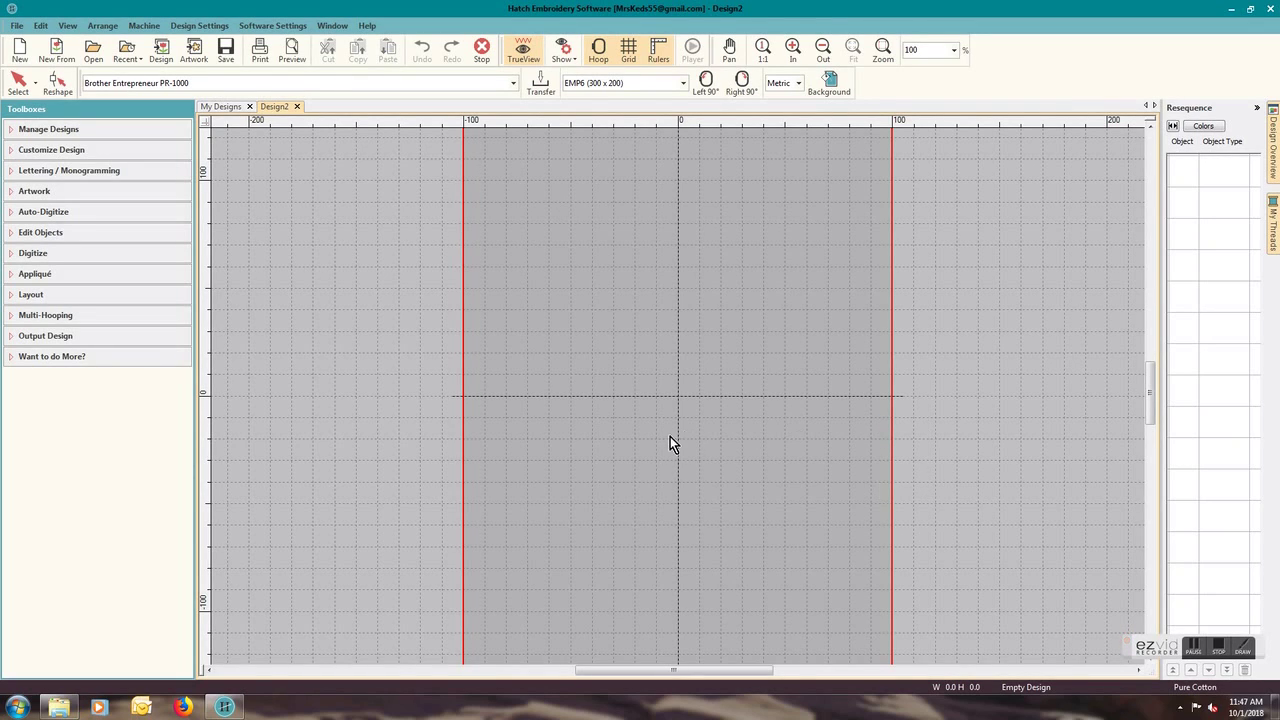
click(92, 54)
click(476, 206)
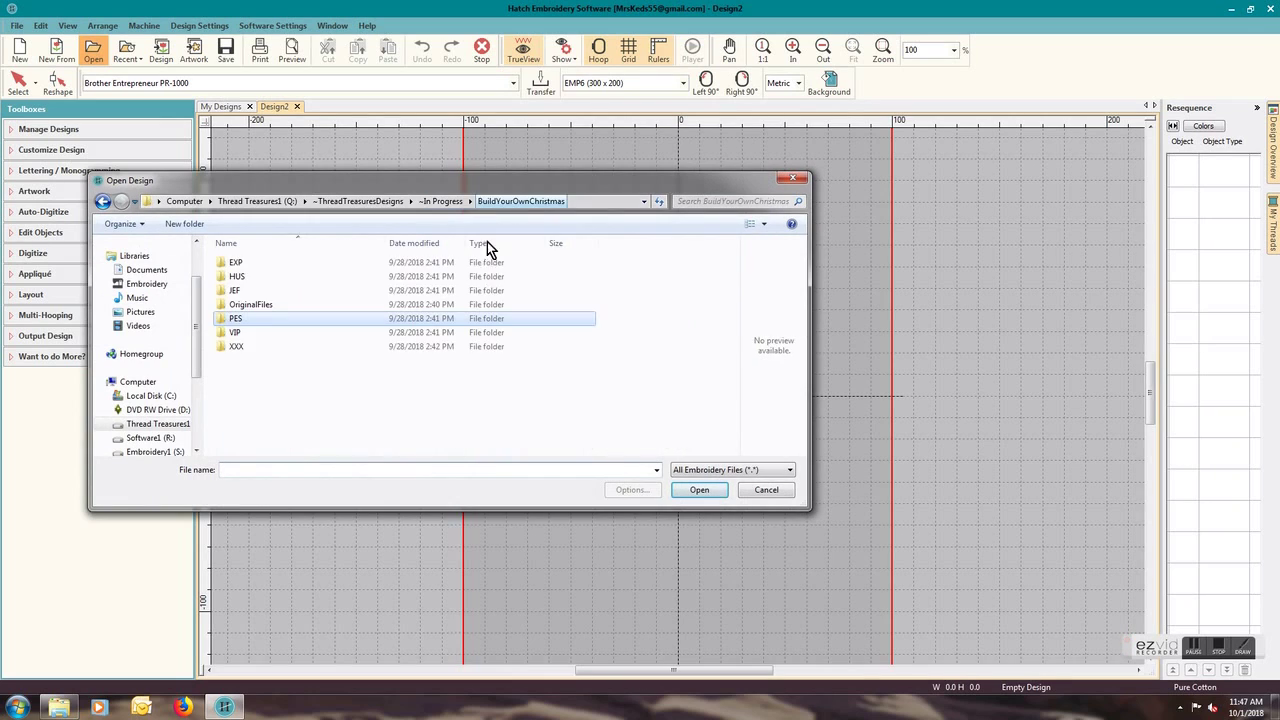
double_click(246, 319)
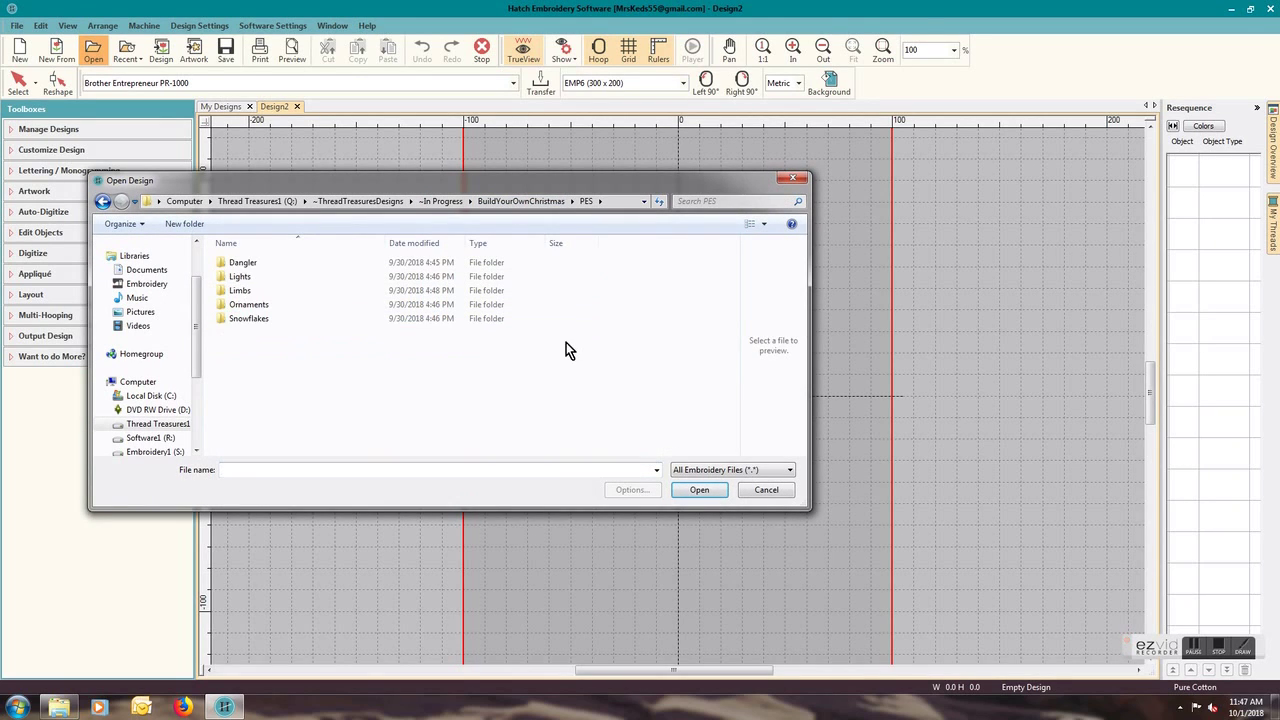
double_click(256, 292)
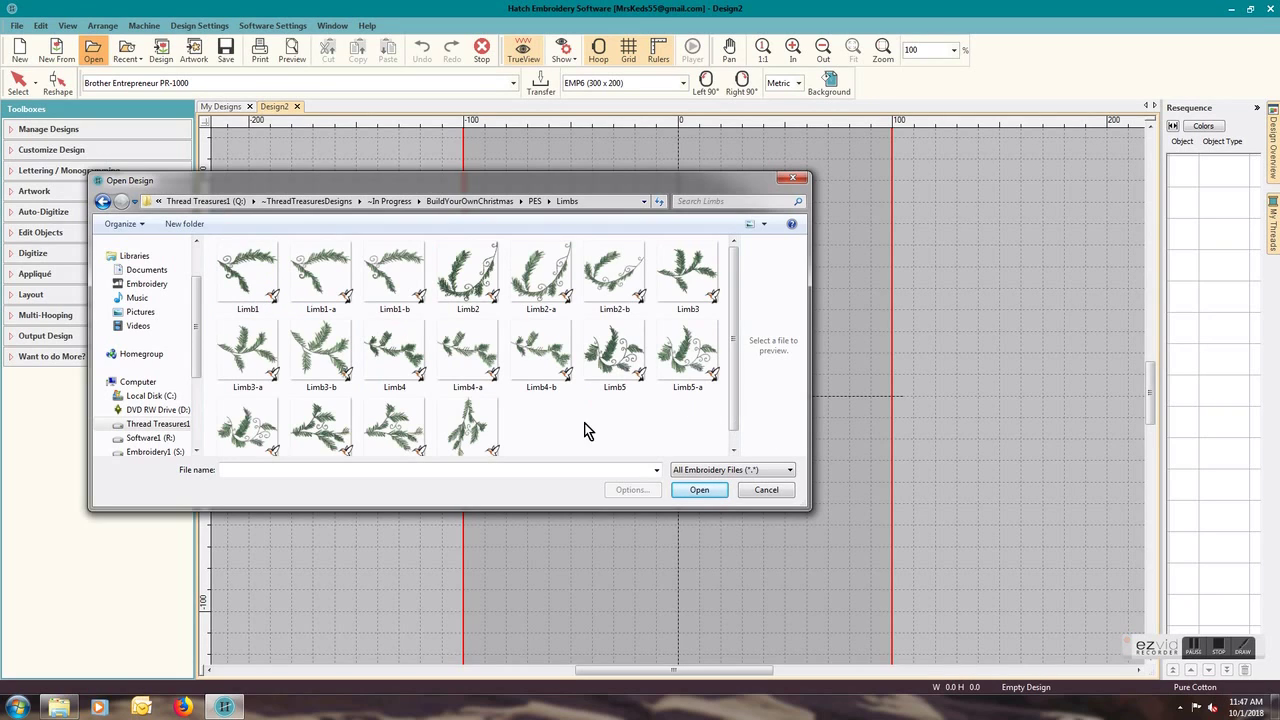
click(270, 358)
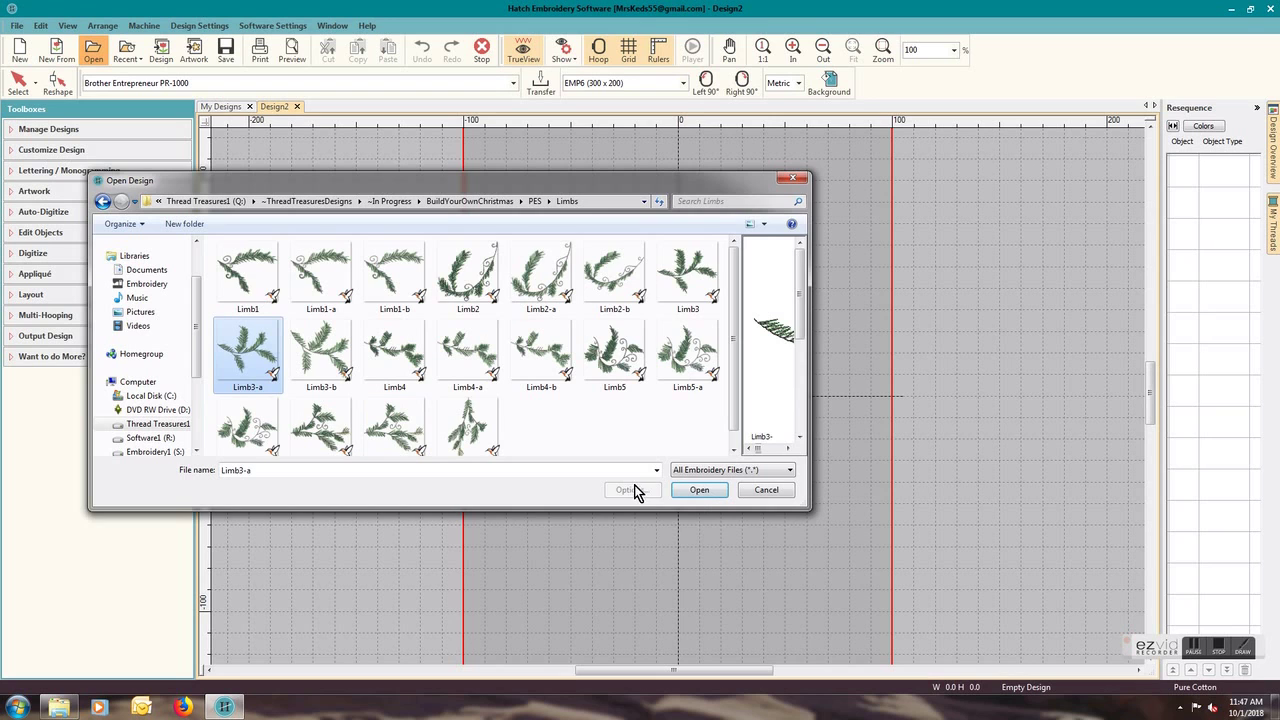
click(699, 490)
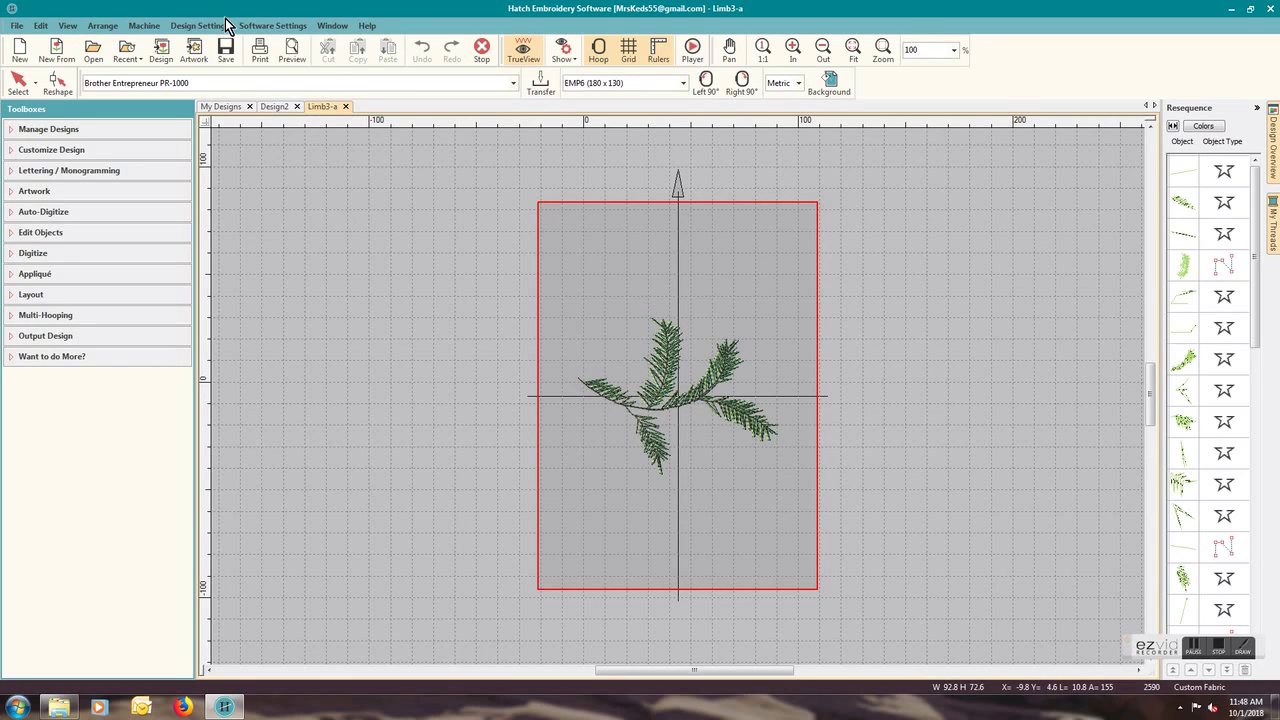
- Group all Limb3-a objects, copy the group, and close Limb3-a without saving
click(1183, 425)
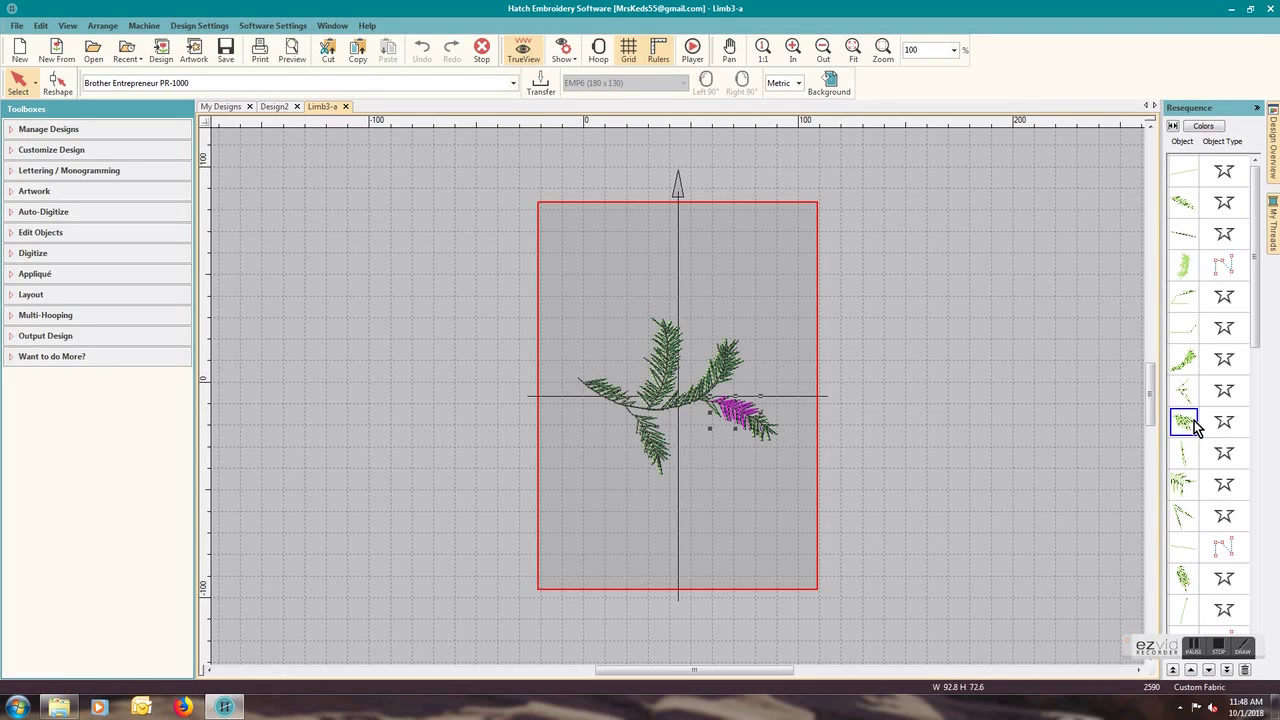
key(ctrl+a)
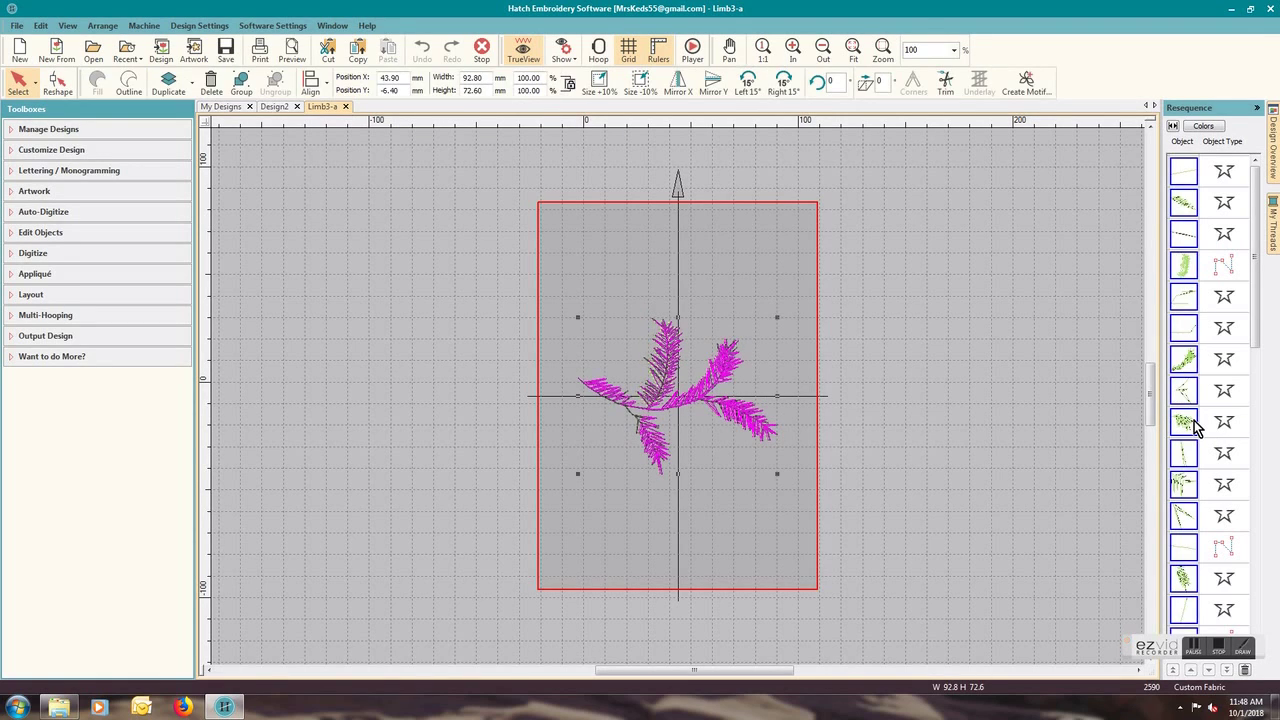
right_click(1194, 420)
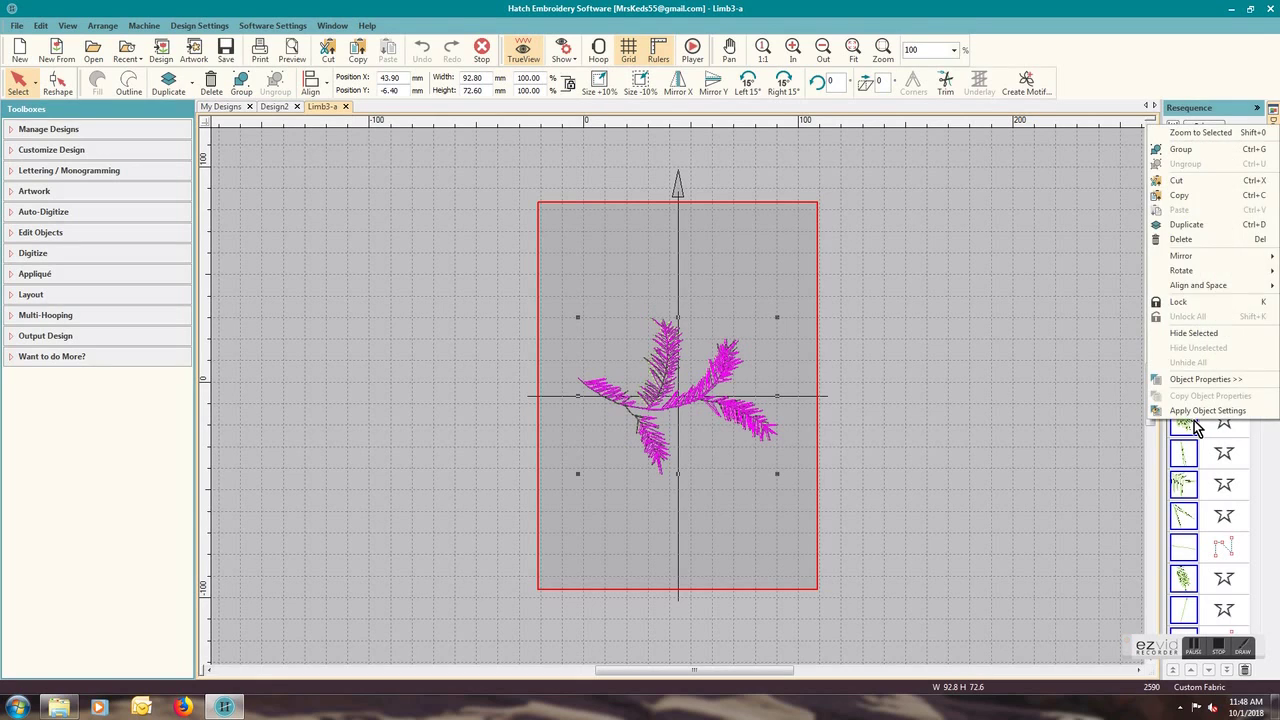
click(1195, 152)
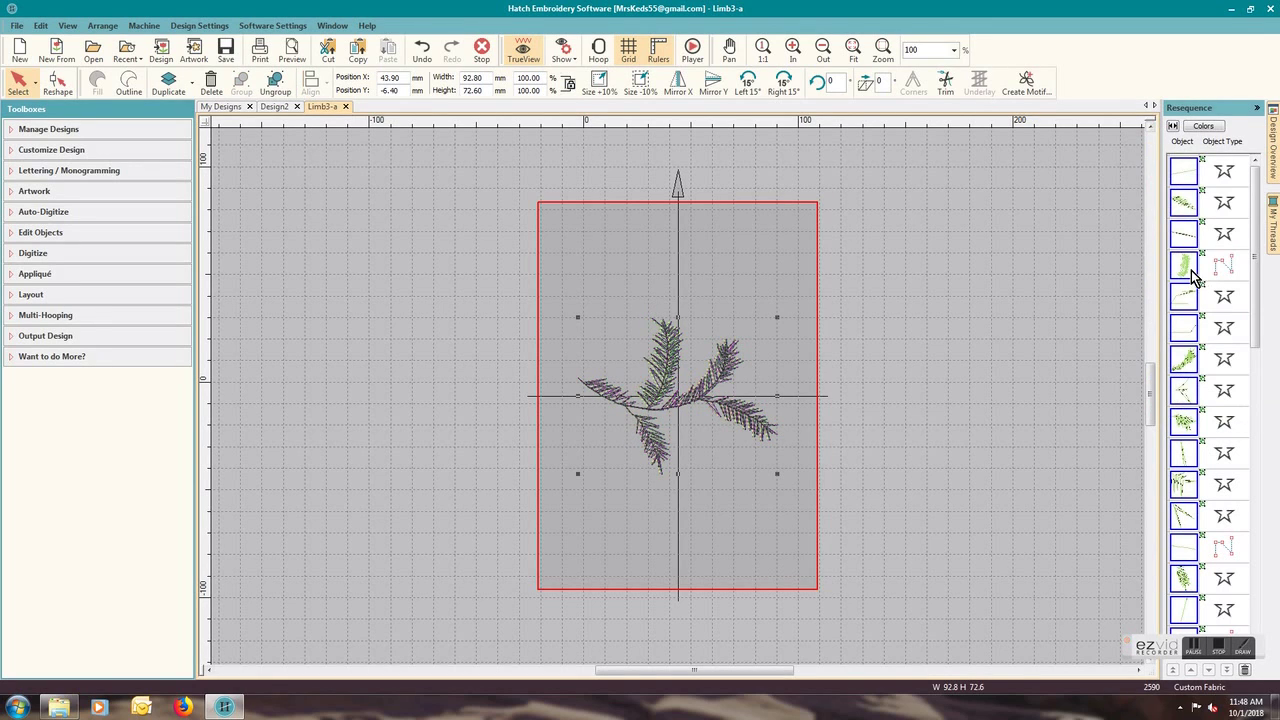
right_click(1149, 268)
click(1191, 340)
click(346, 106)
click(651, 382)
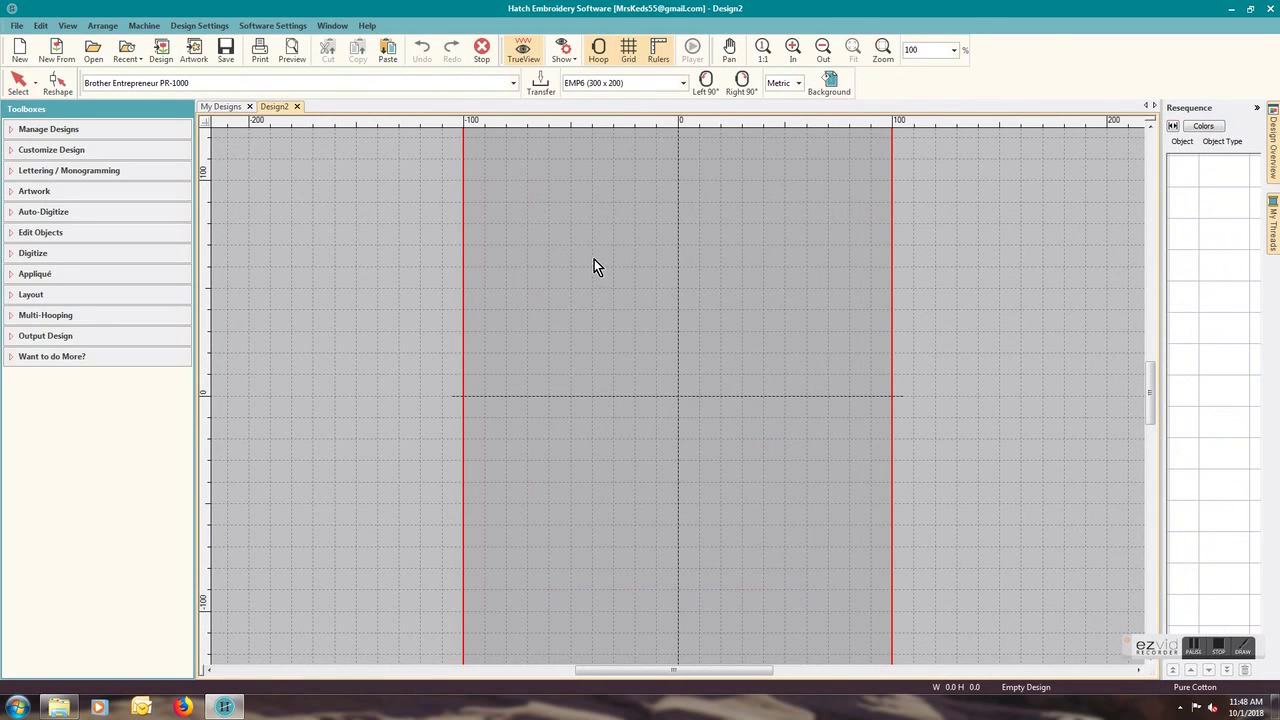
- Paste the copied Limb3-a branch onto the Design2 canvas
right_click(668, 275)
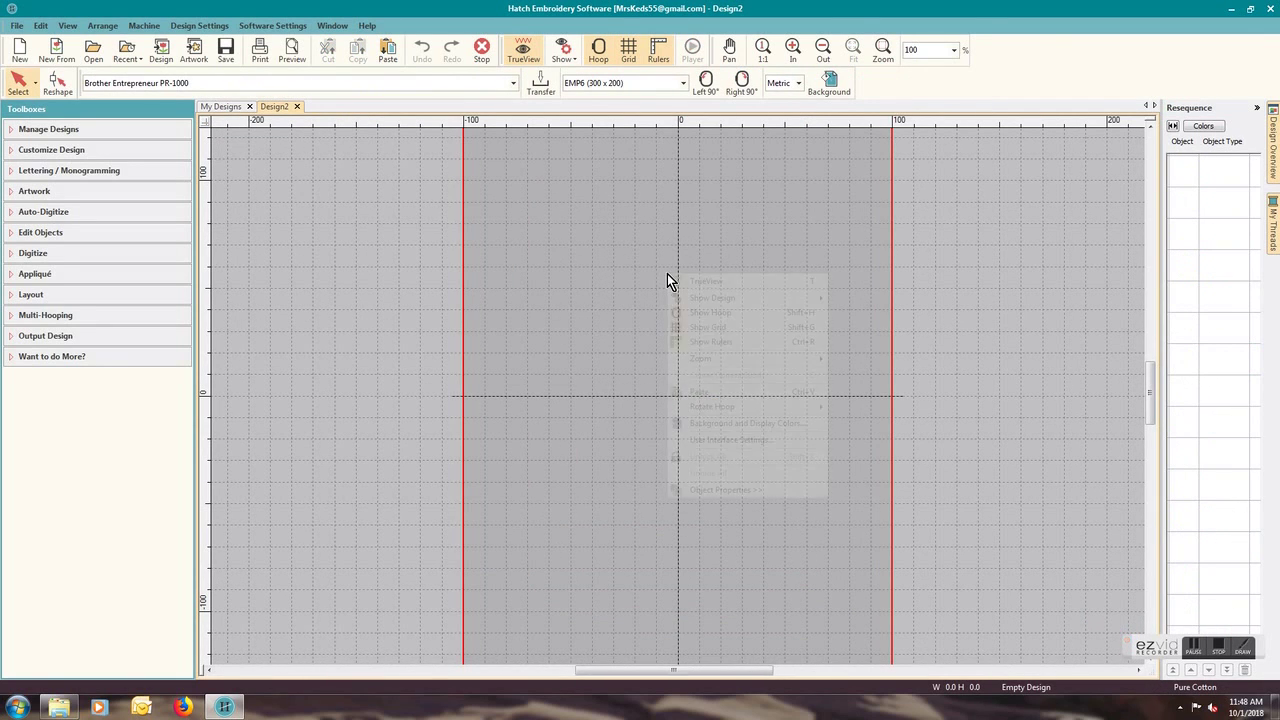
click(719, 392)
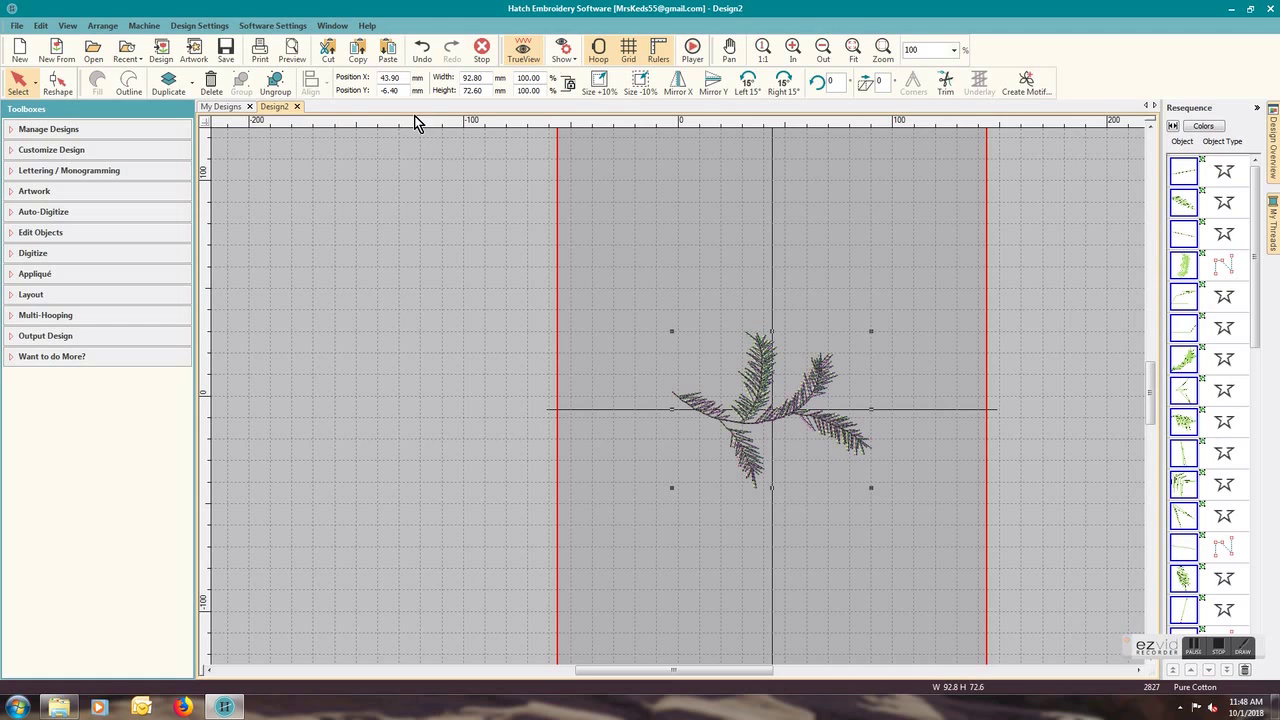
- Open the Limb1 branch design from the Limbs folder in a new tab
click(93, 54)
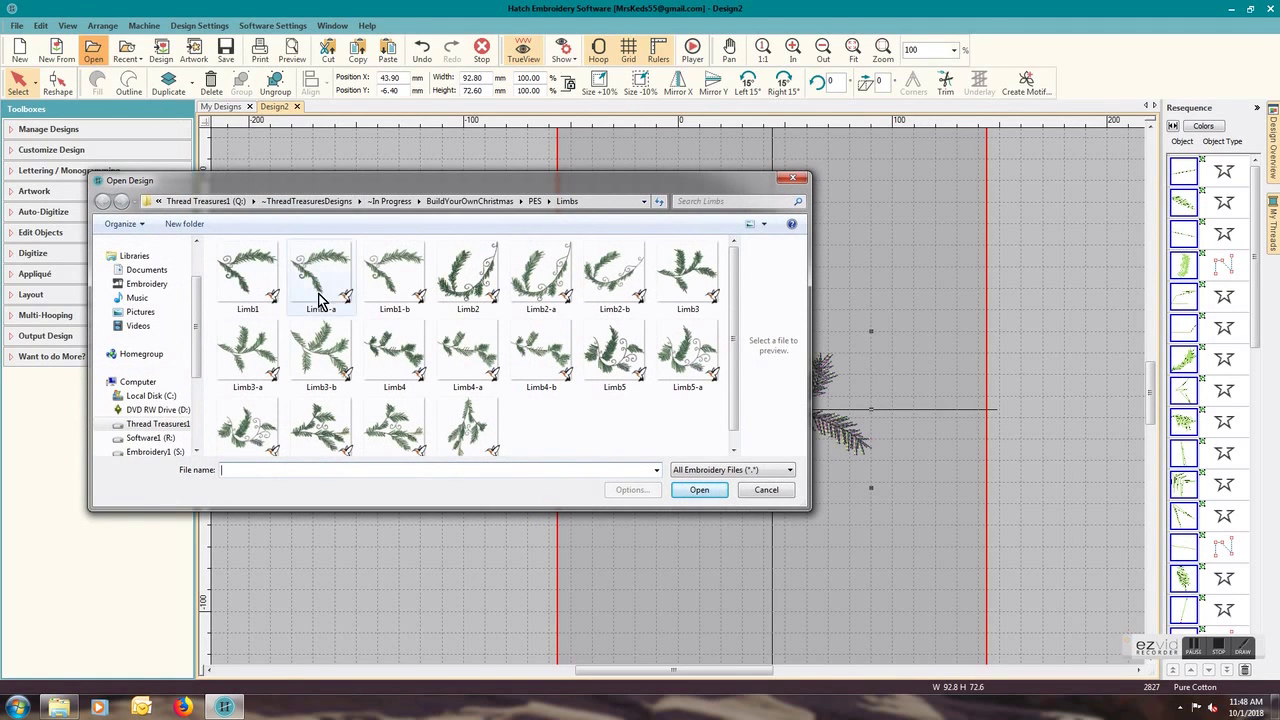
click(232, 278)
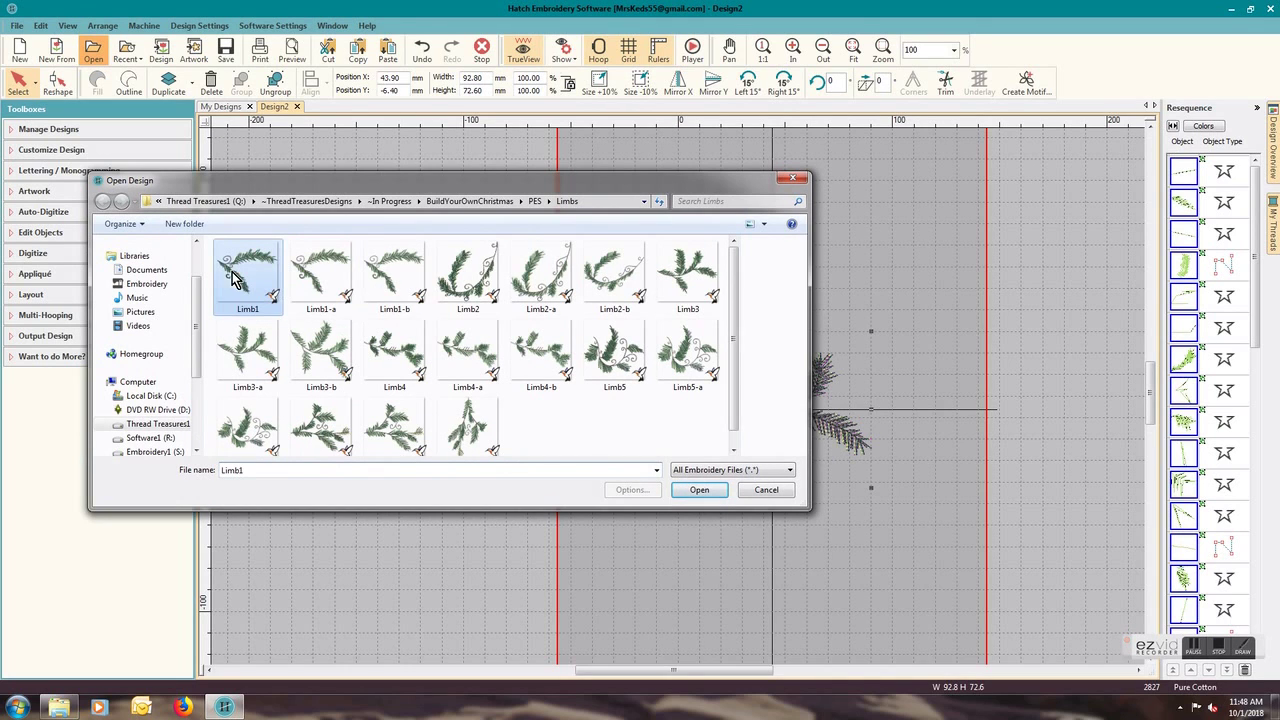
click(702, 491)
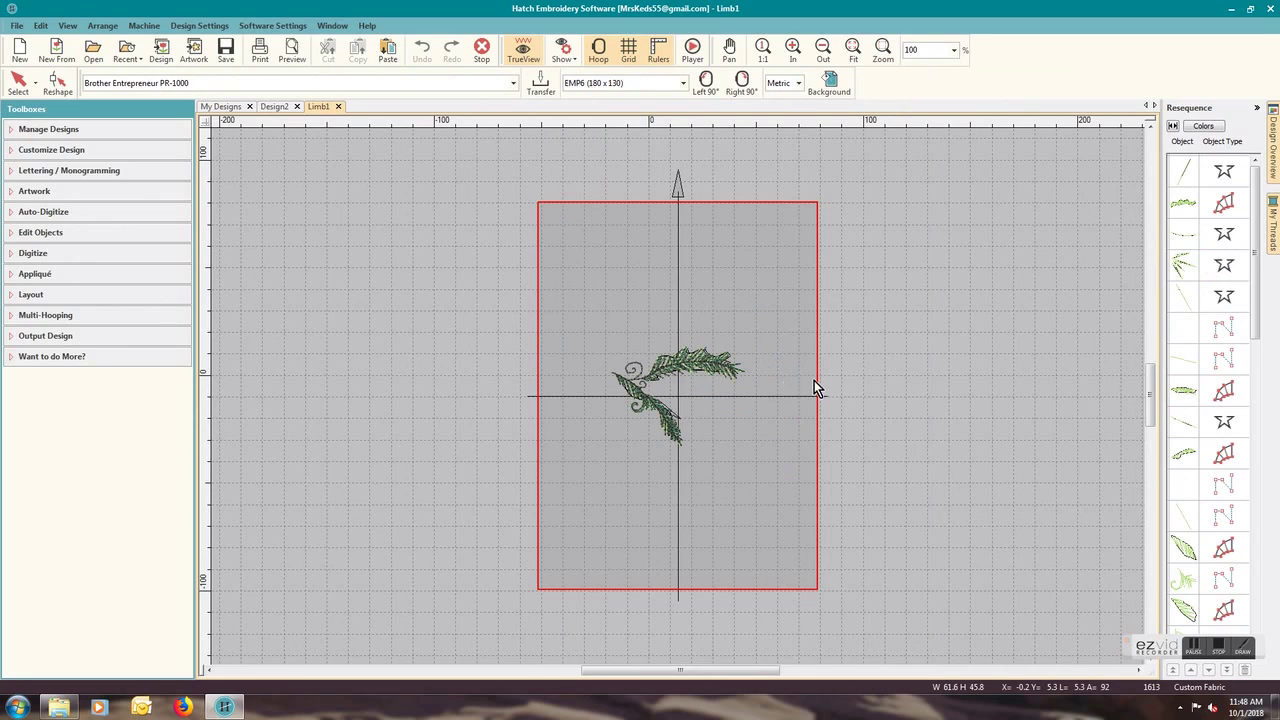
- Group every Limb1 object into one, copy it, and start closing the Limb1 tab
click(1183, 358)
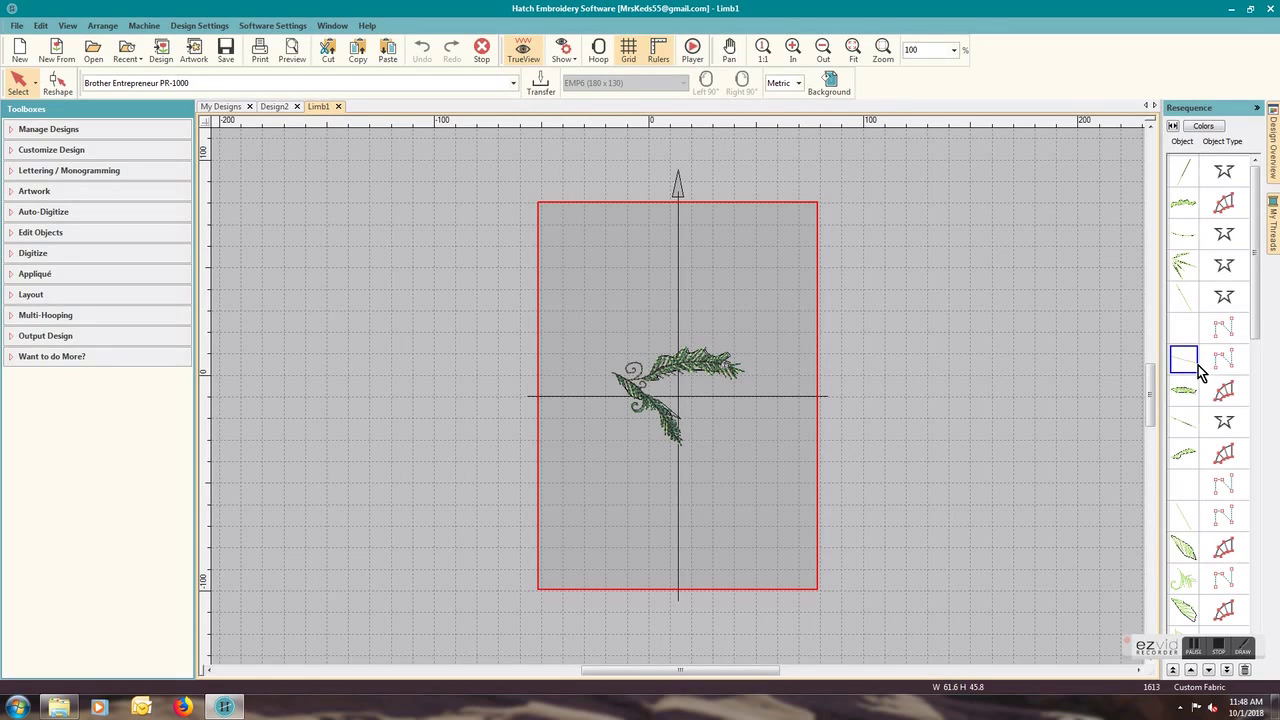
key(ctrl+a)
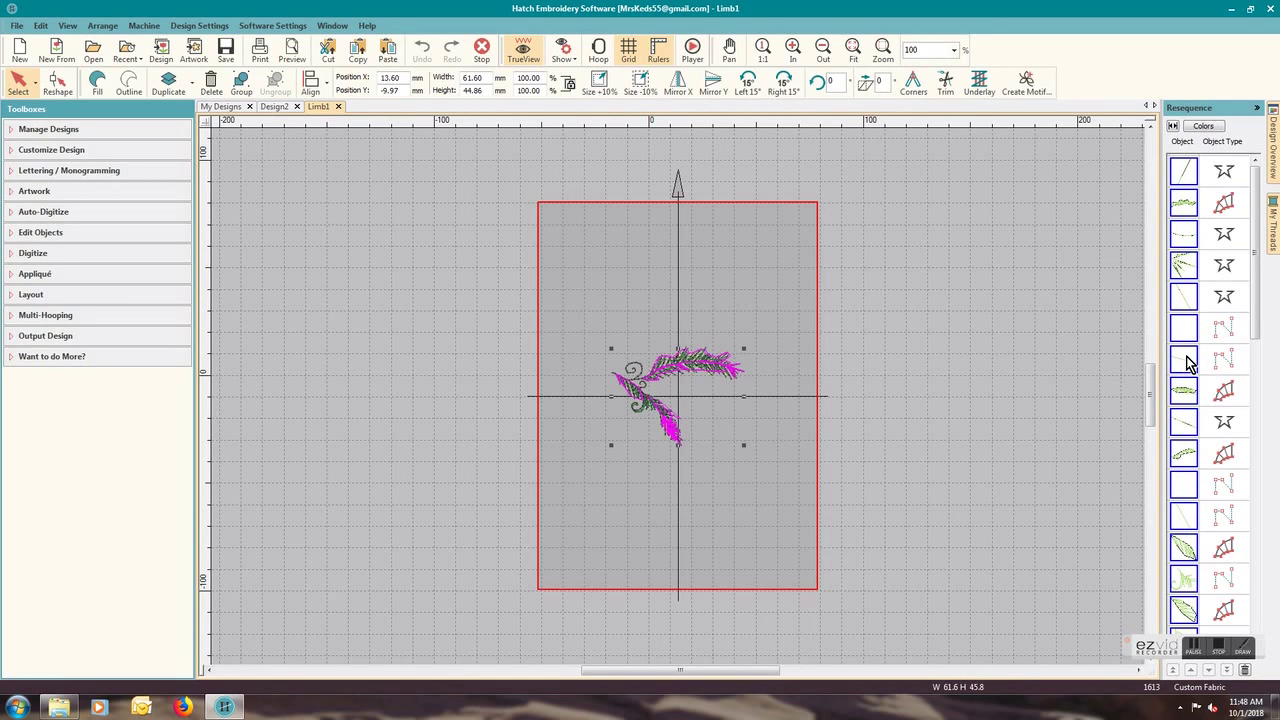
right_click(1187, 362)
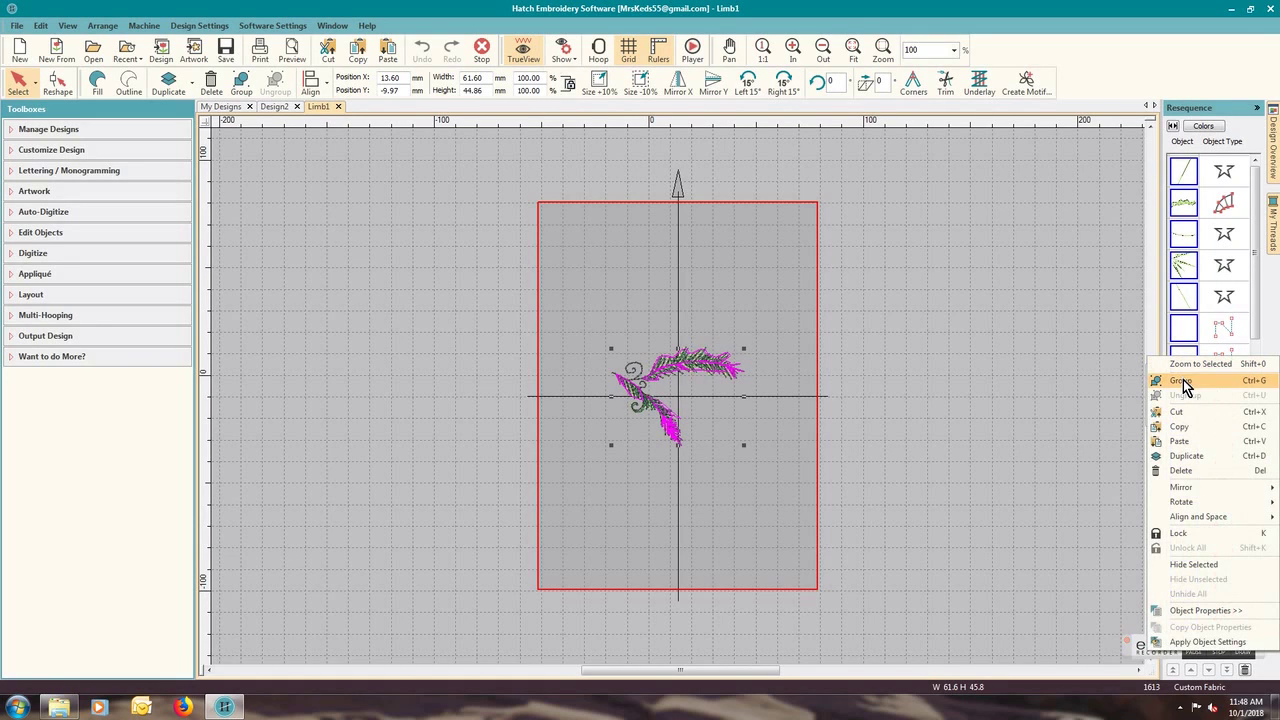
click(1185, 381)
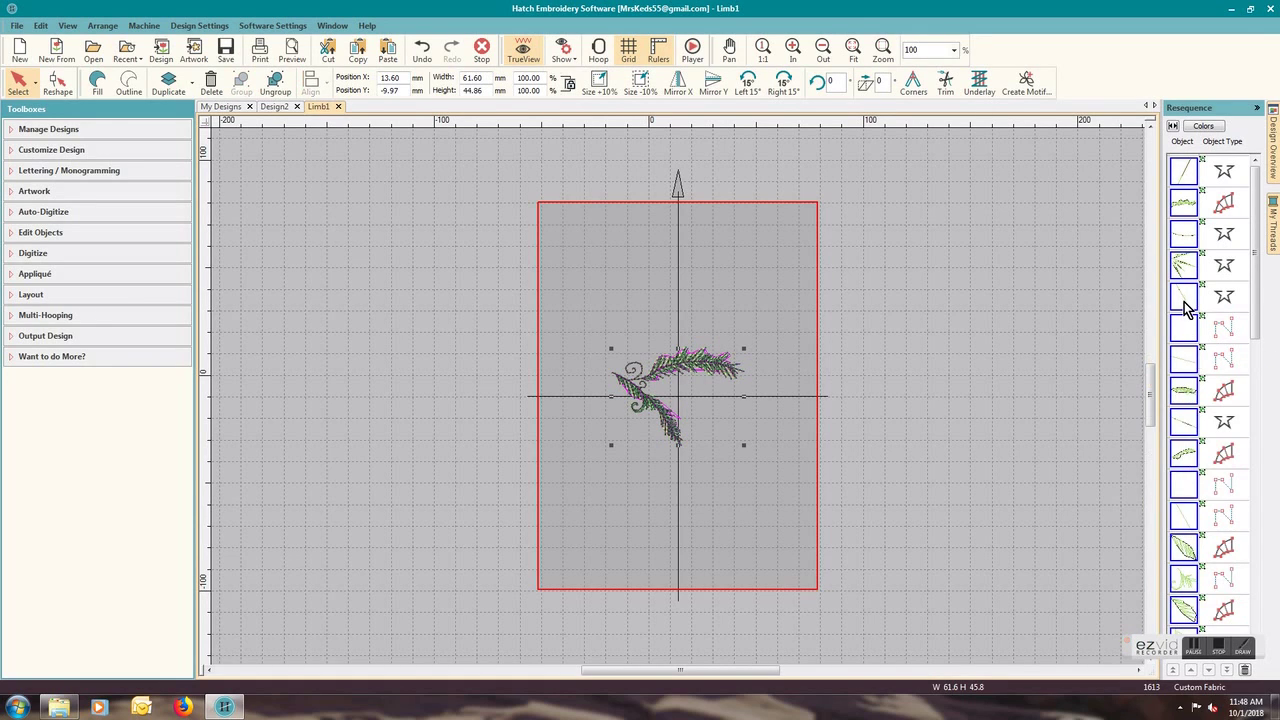
right_click(1187, 308)
click(1184, 372)
click(339, 107)
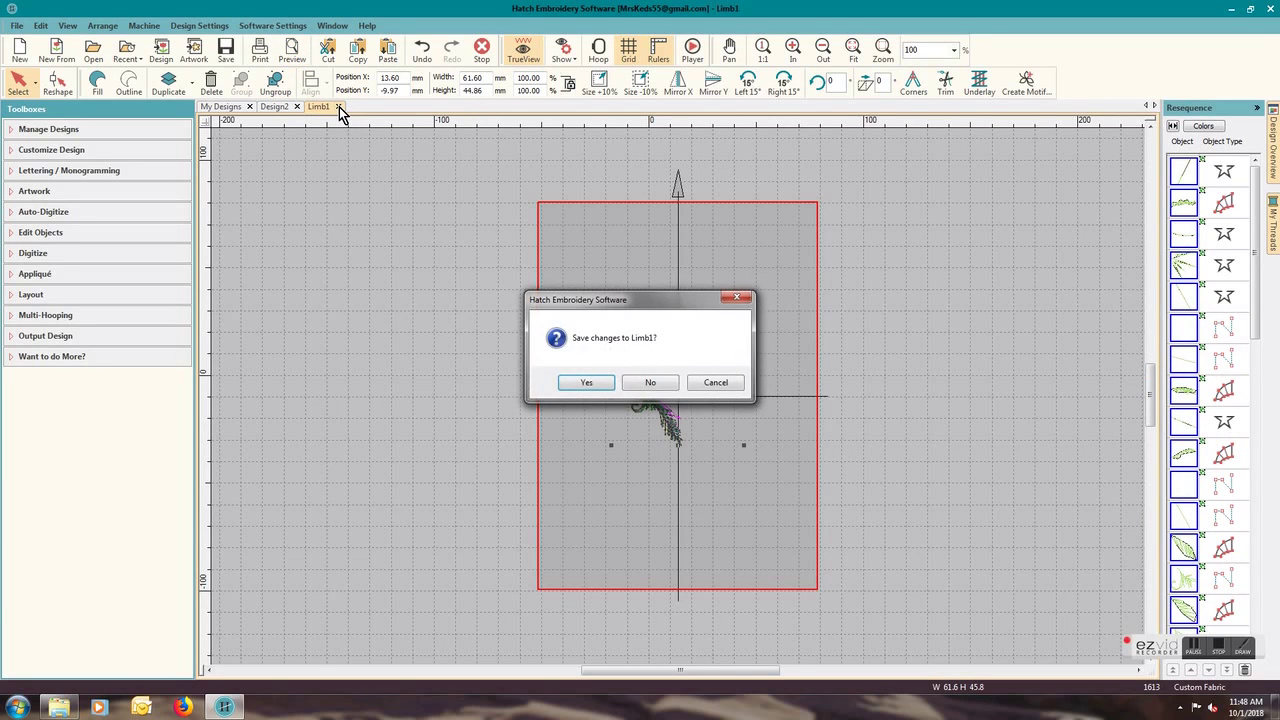
- Discard Limb1's changes and paste its branch into Design2
click(652, 383)
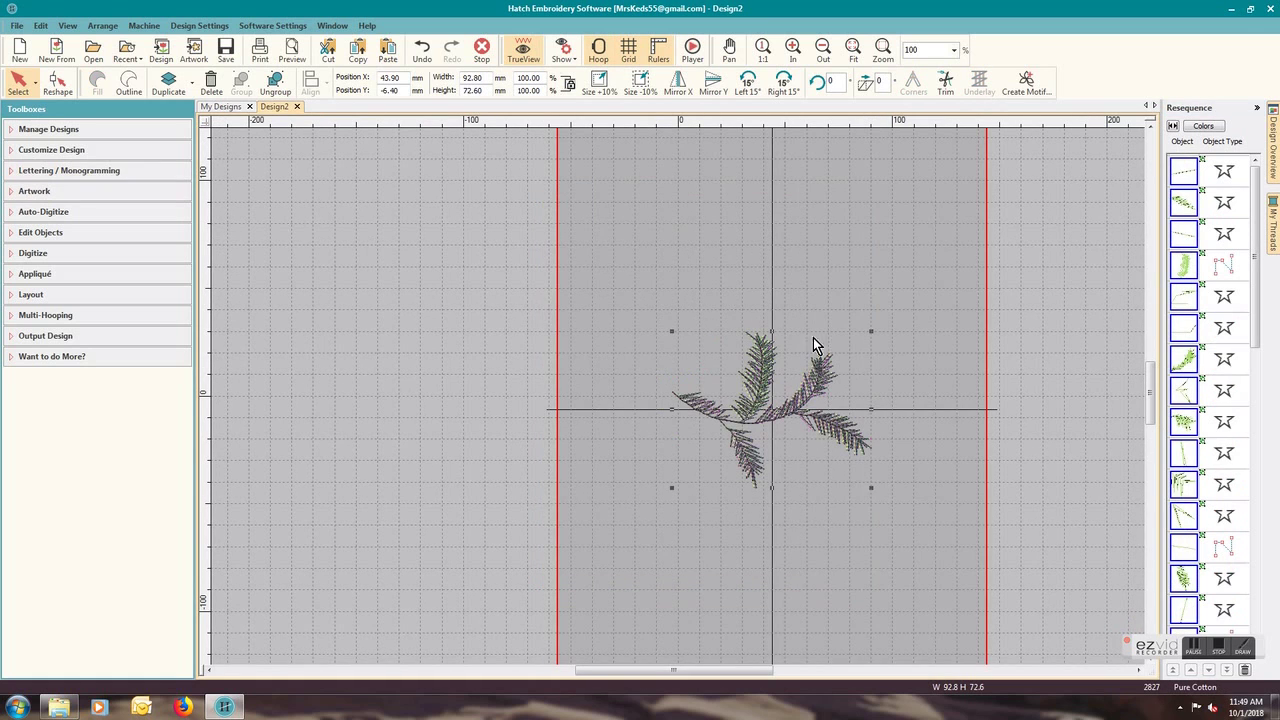
right_click(812, 207)
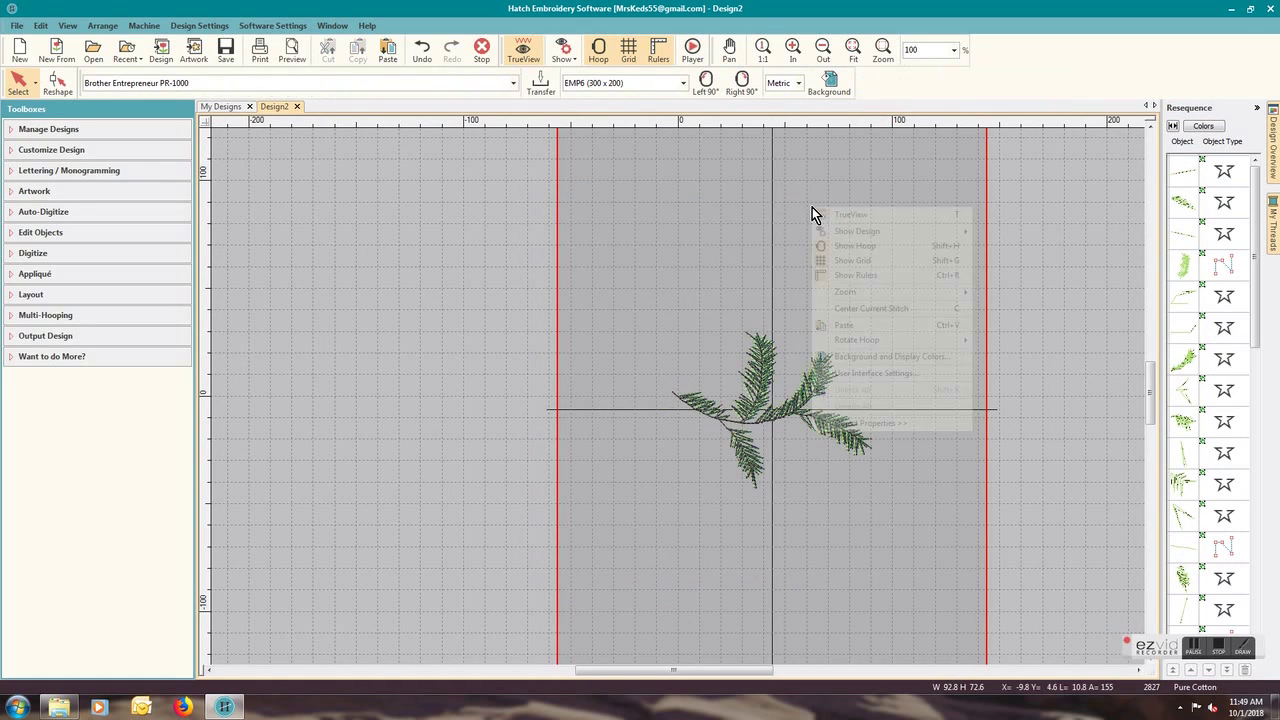
click(873, 322)
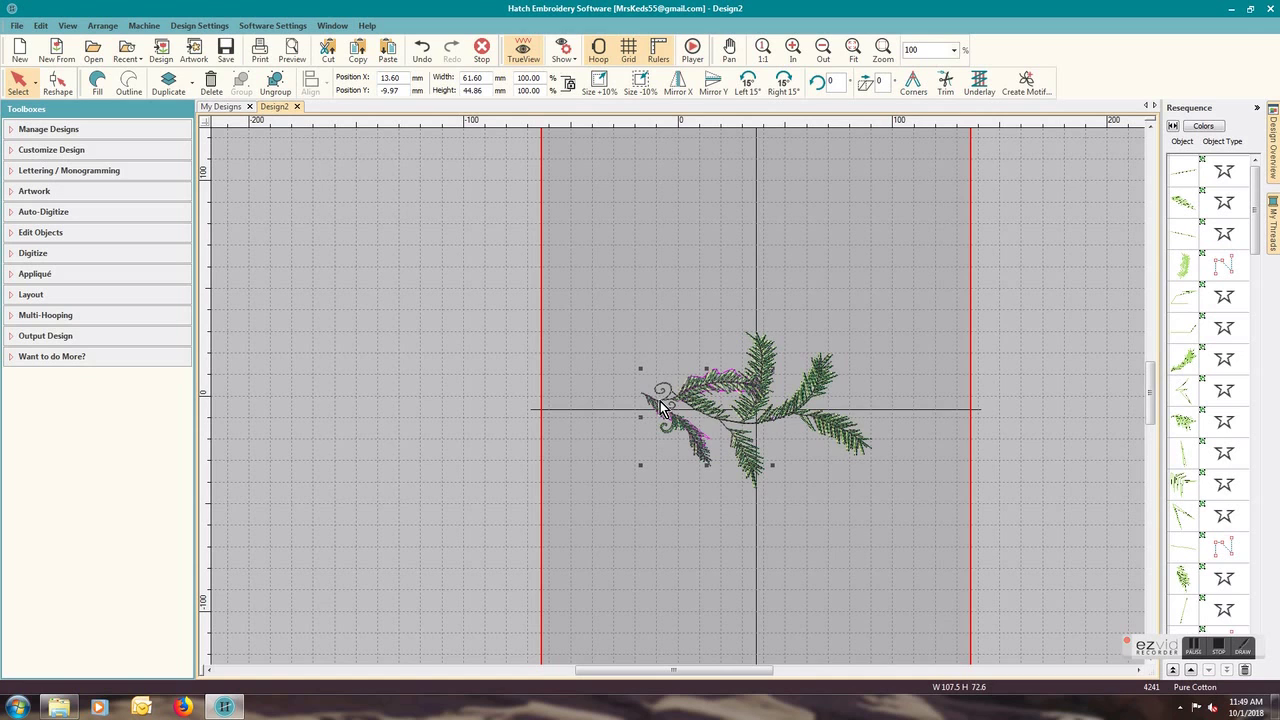
- Move the pasted Limb1 branch right and down to join the end of the Limb3-a branch
drag(660, 401, 886, 456)
scroll(674, 394, up, 2)
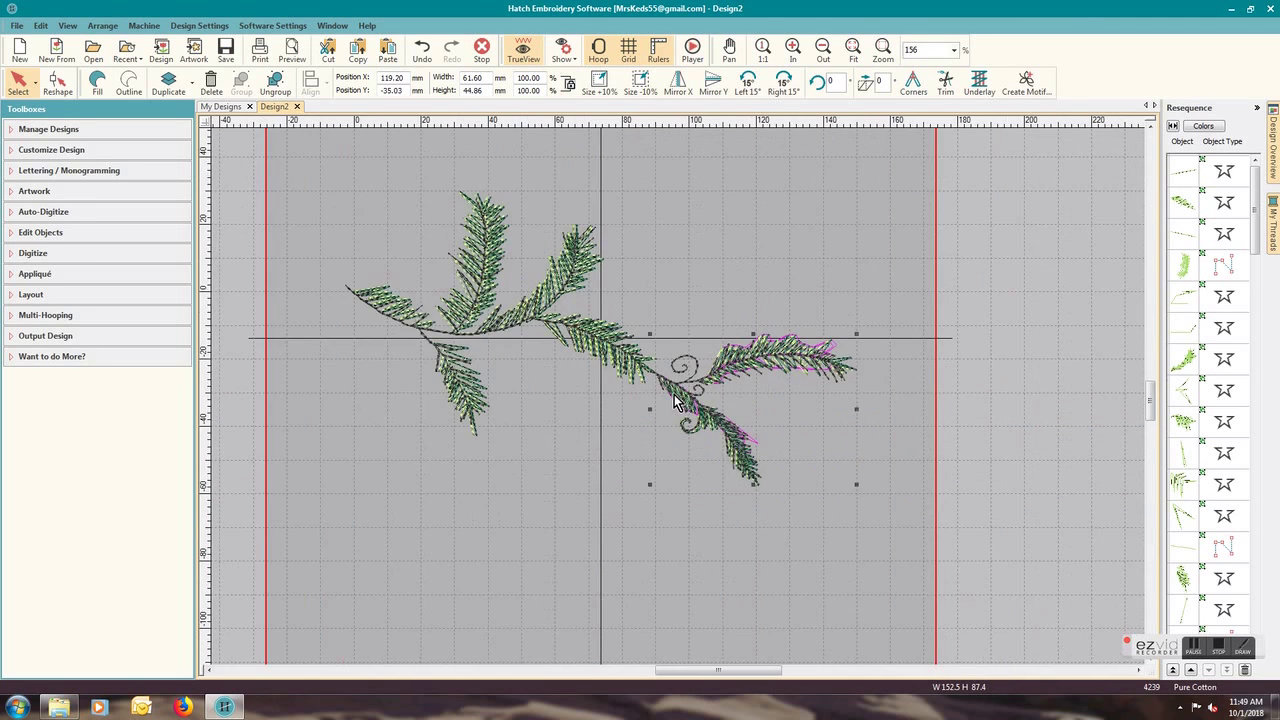
scroll(674, 394, up, 4)
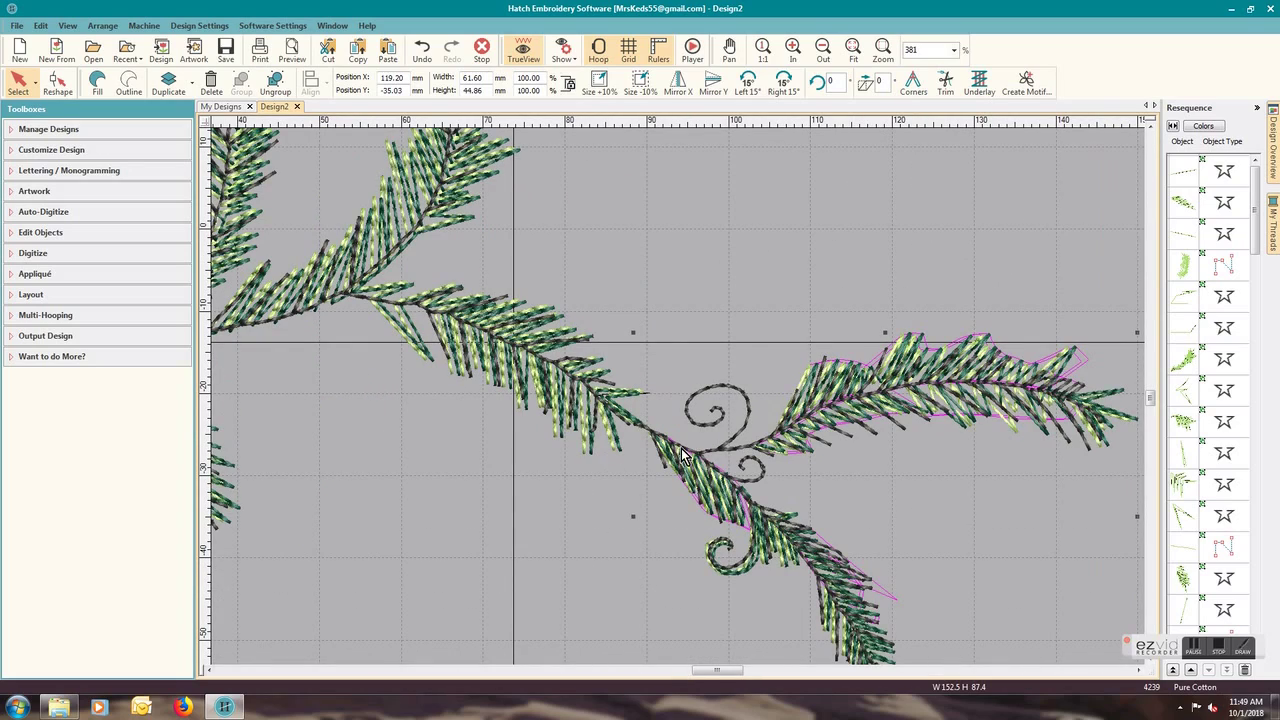
drag(678, 456, 675, 457)
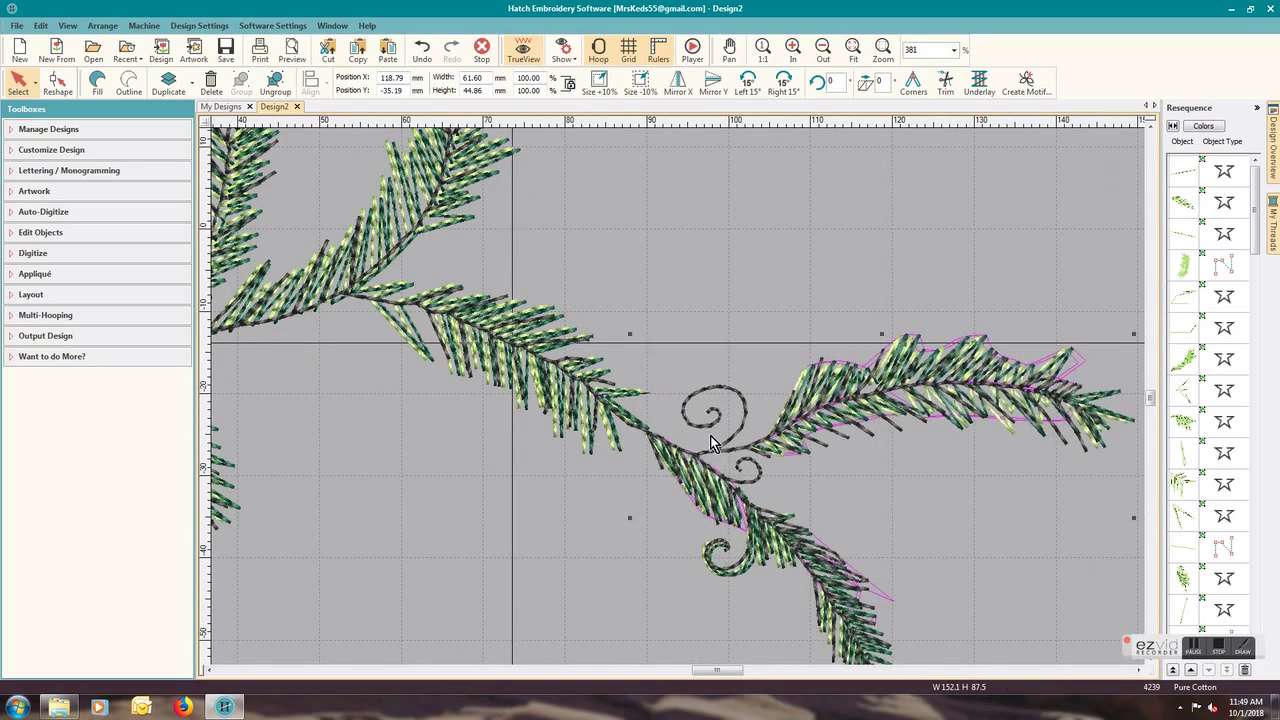
scroll(678, 403, down, 5)
scroll(679, 400, down, 3)
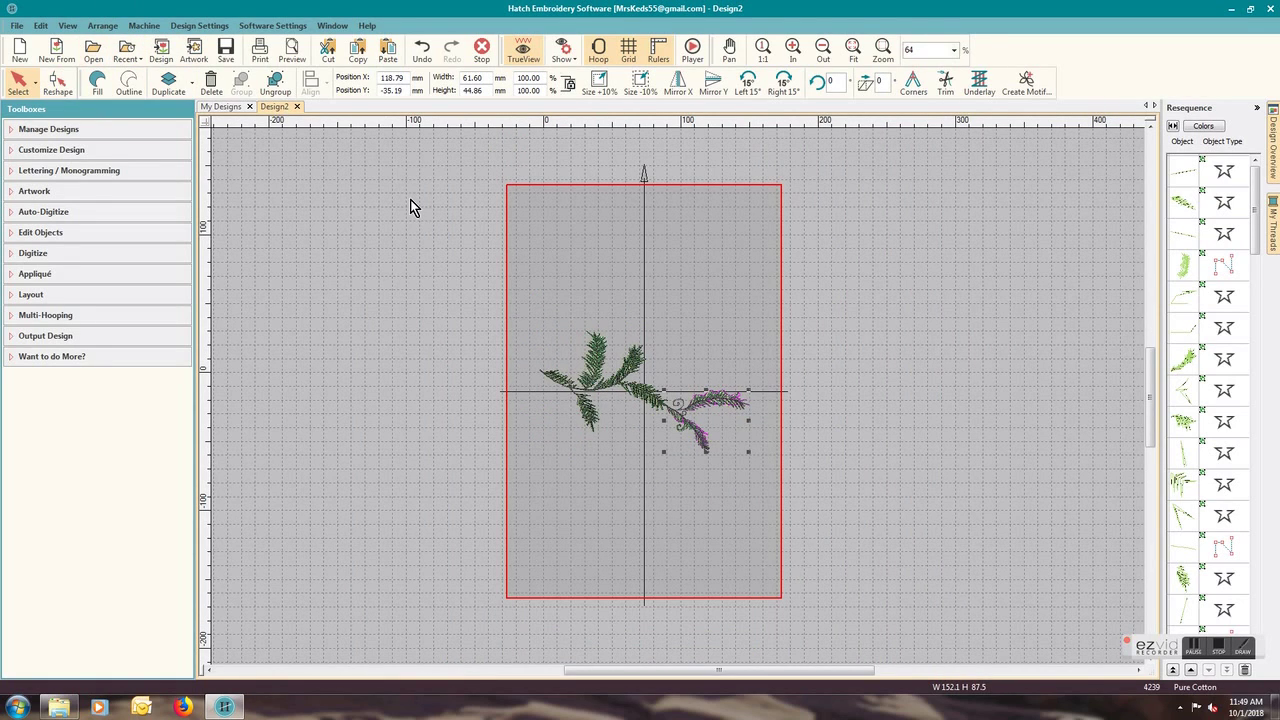
- Open Ornament8-Applique-a from the PES > Ornaments folder in a new tab
click(93, 52)
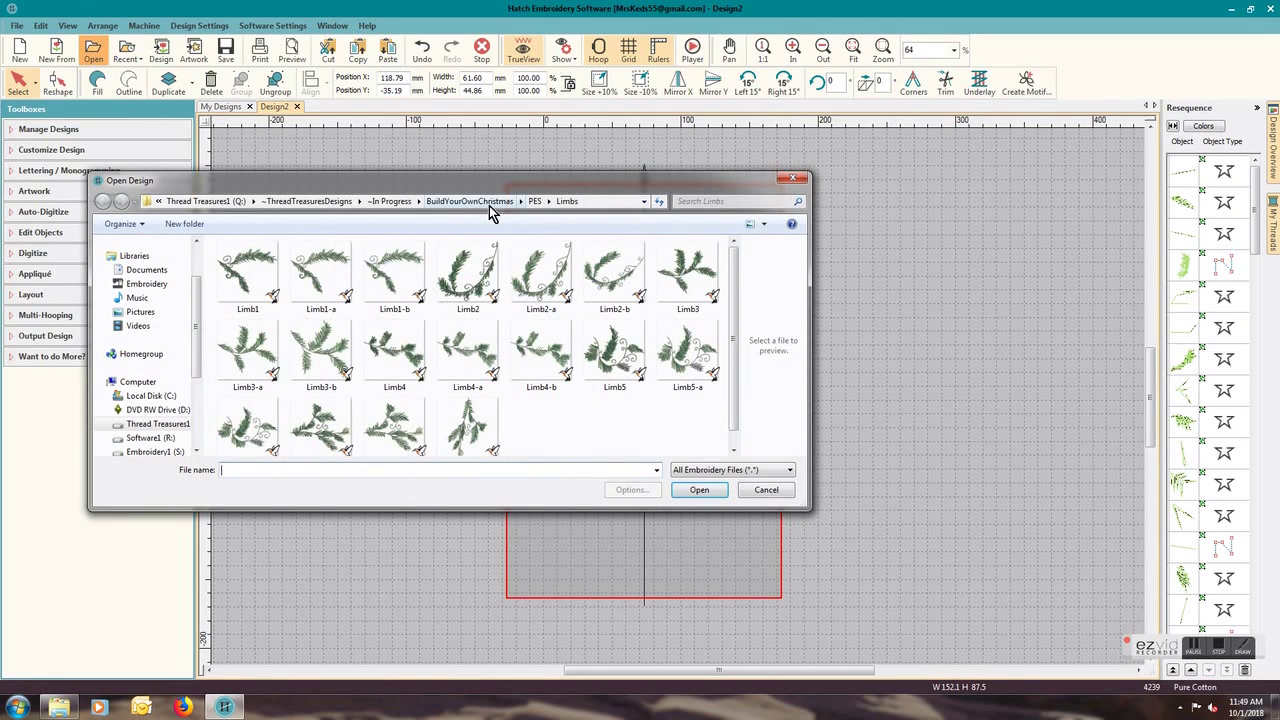
click(533, 202)
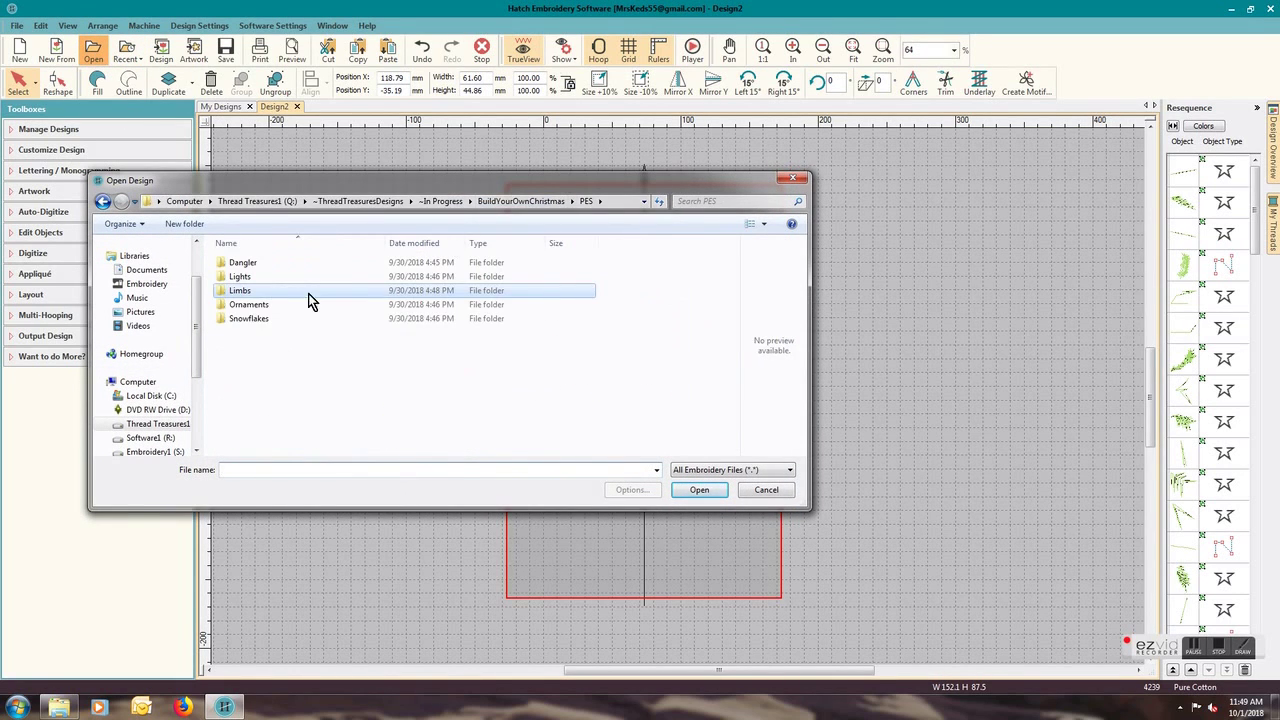
double_click(258, 311)
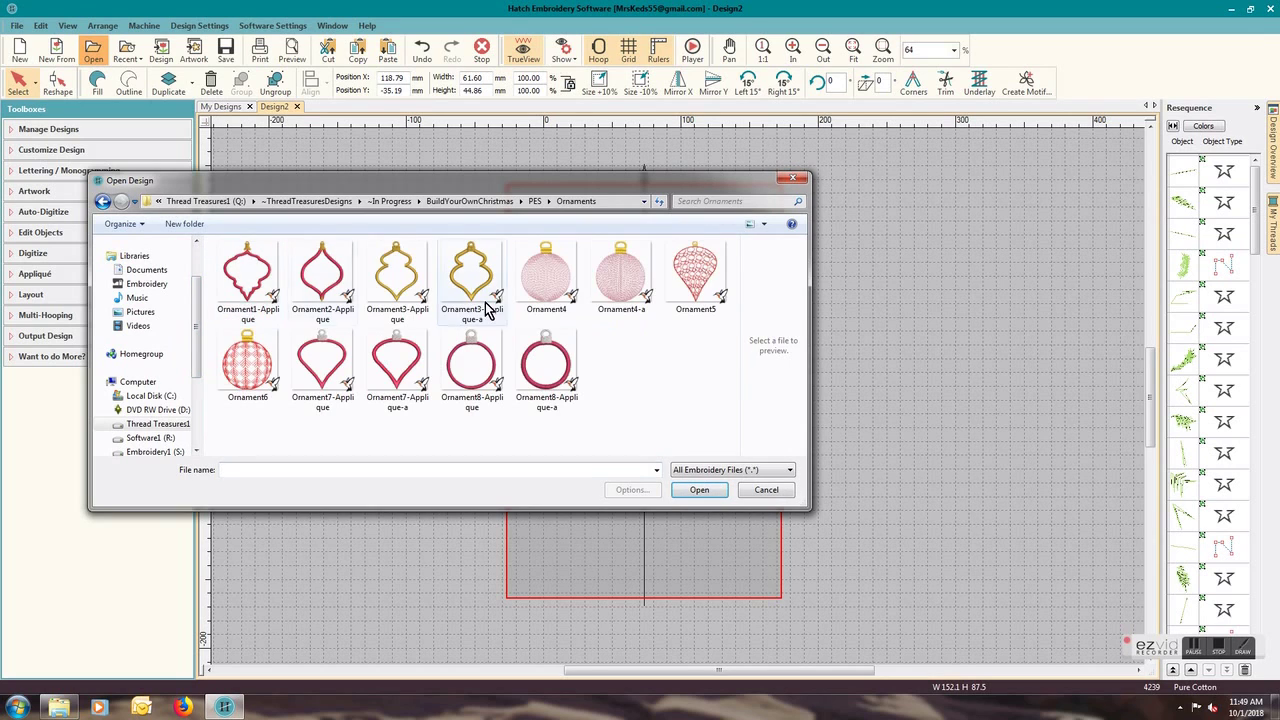
click(545, 370)
click(699, 489)
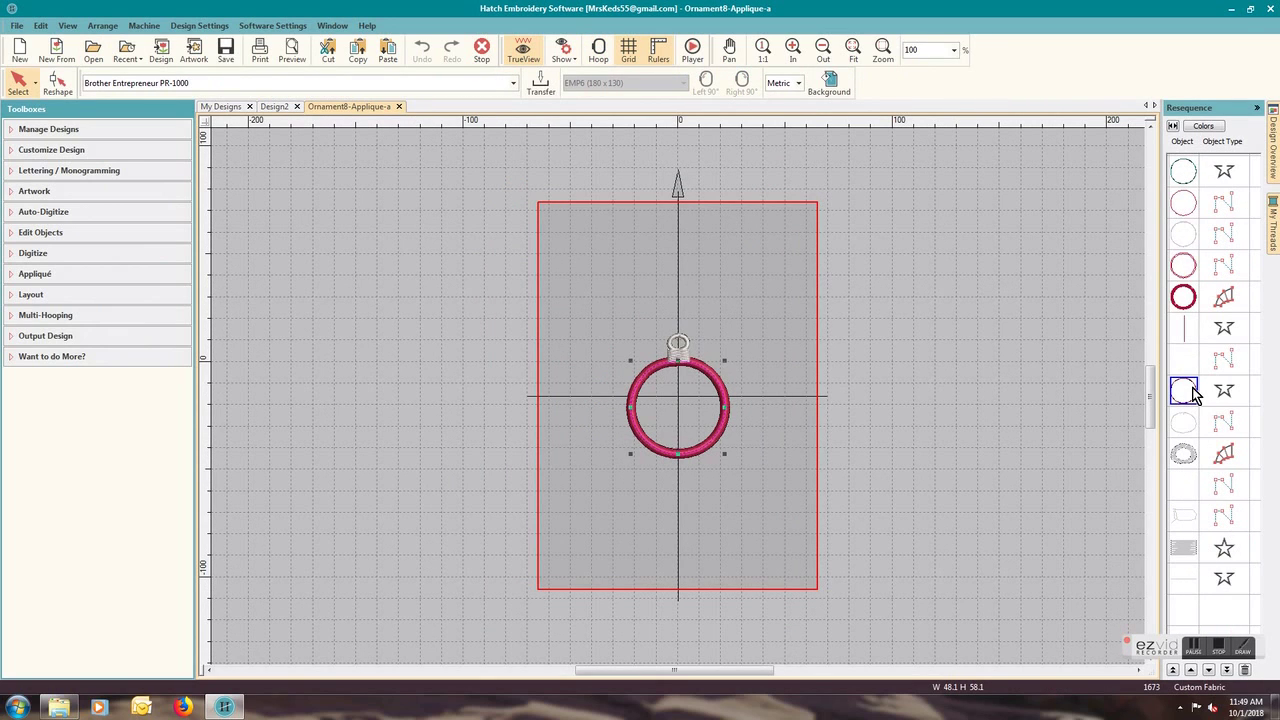
- Group and copy all Ornament8-Applique-a objects, then close that file without saving
key(ctrl+a)
right_click(1181, 390)
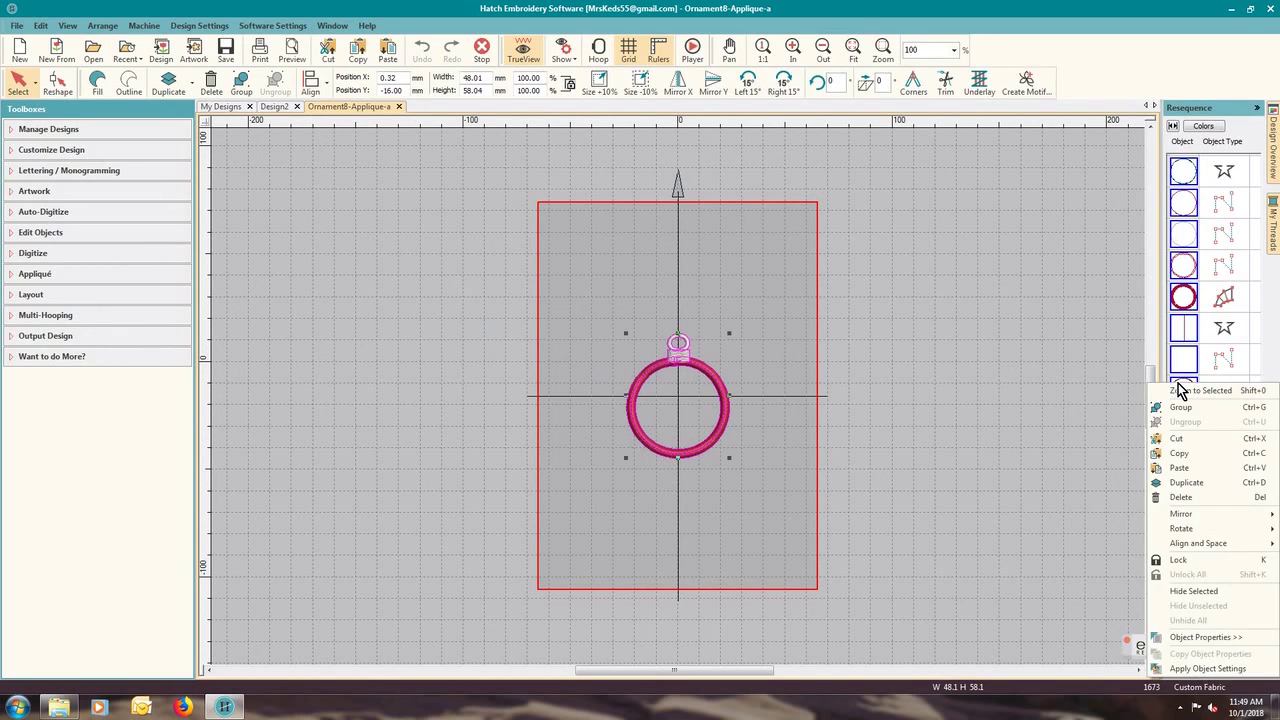
click(1189, 412)
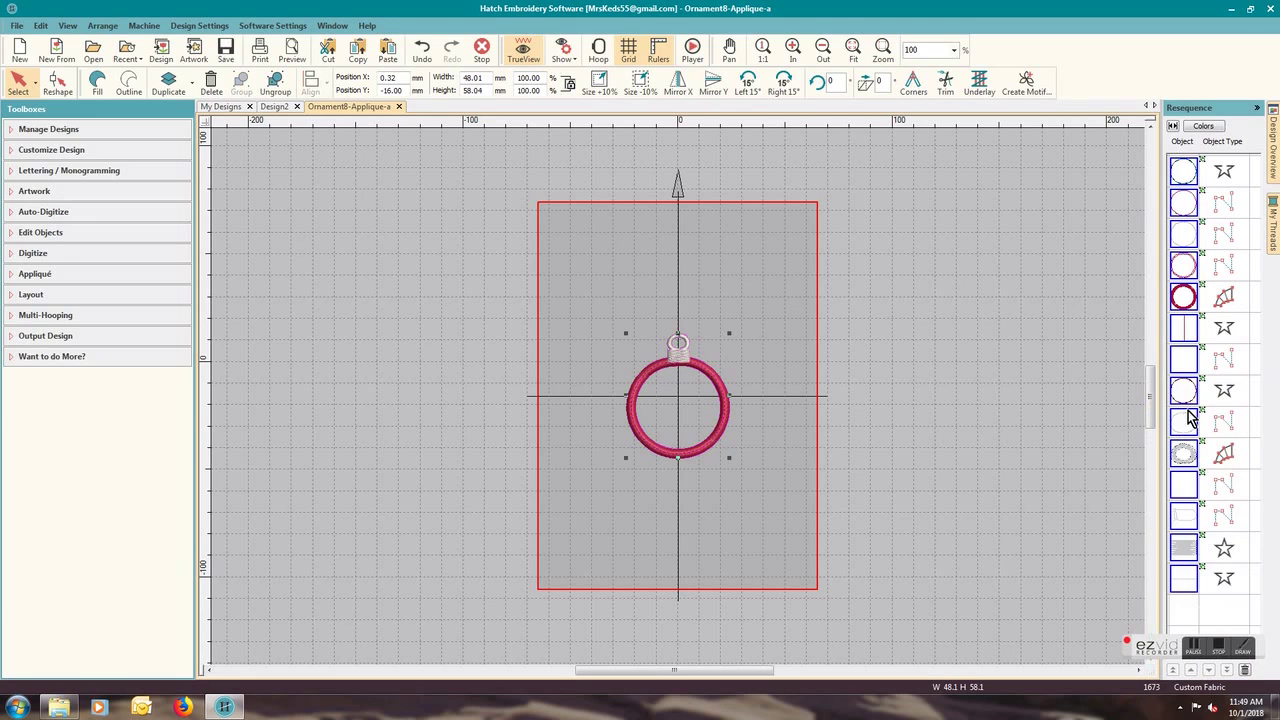
right_click(1186, 338)
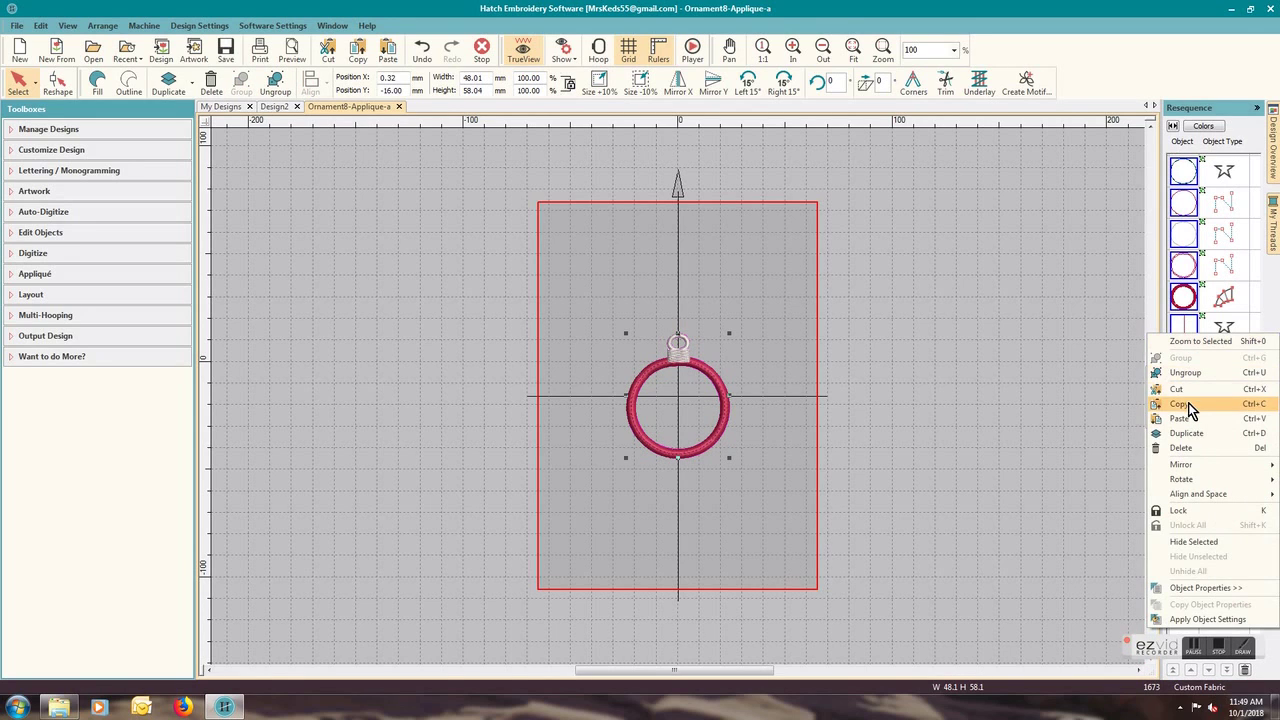
click(1185, 403)
click(399, 106)
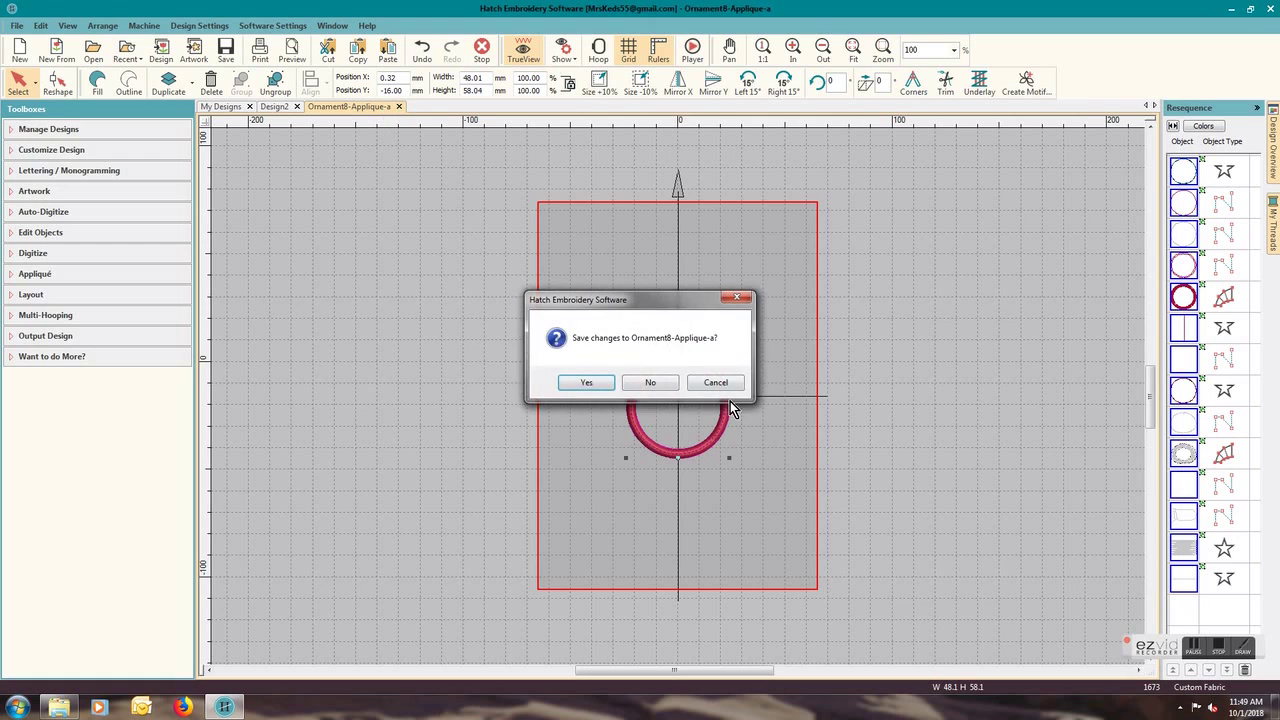
click(650, 386)
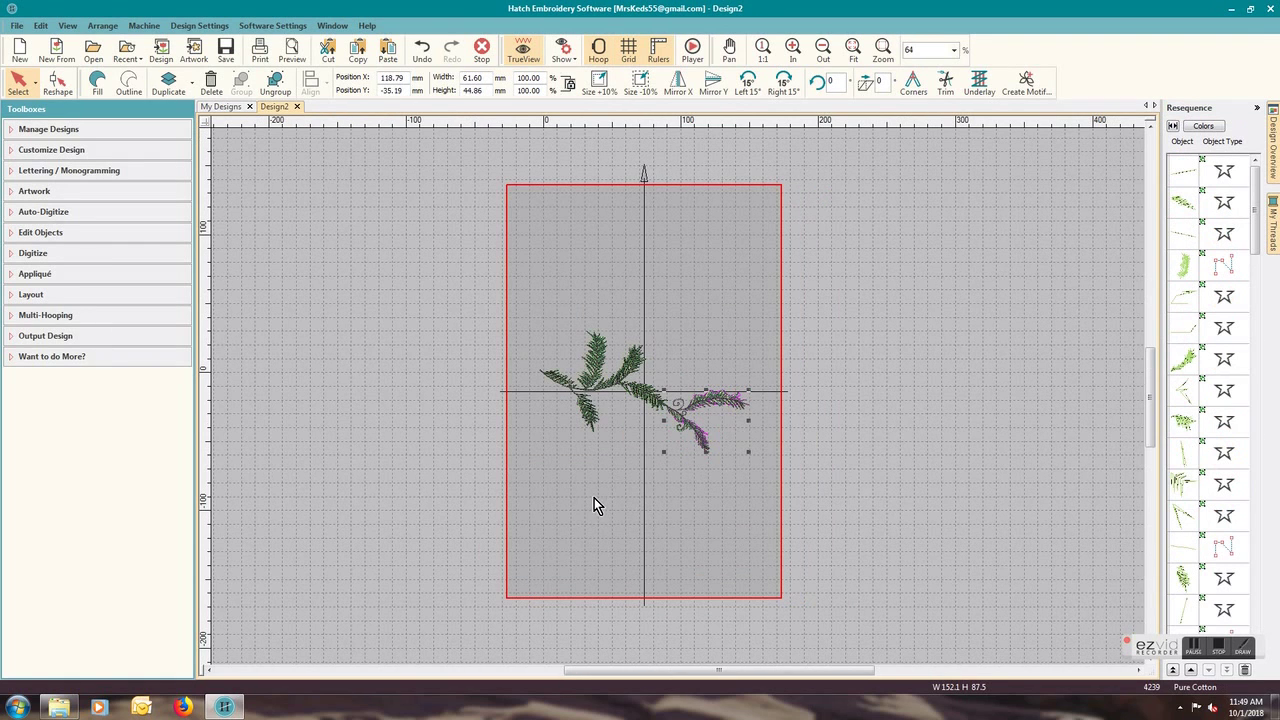
- Paste the red ring into Design2 and drag it to the hoop's lower left, below the branches
click(590, 503)
right_click(572, 514)
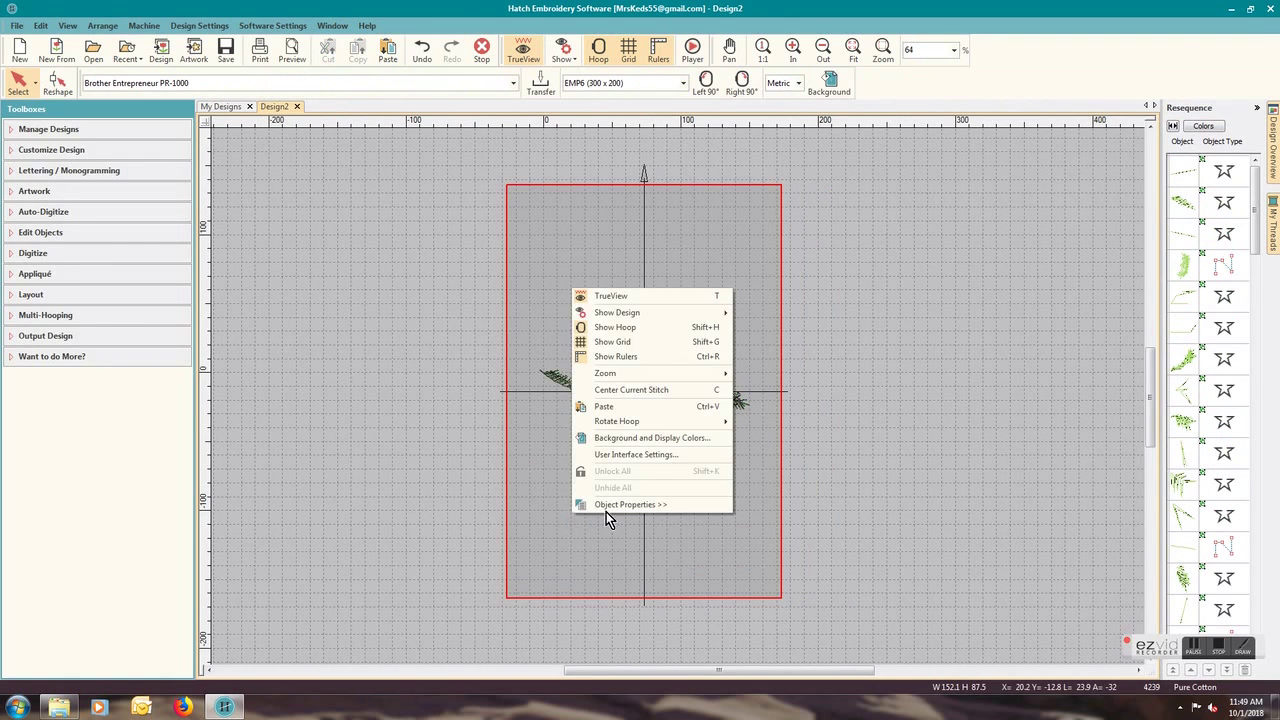
mouse_move(638, 379)
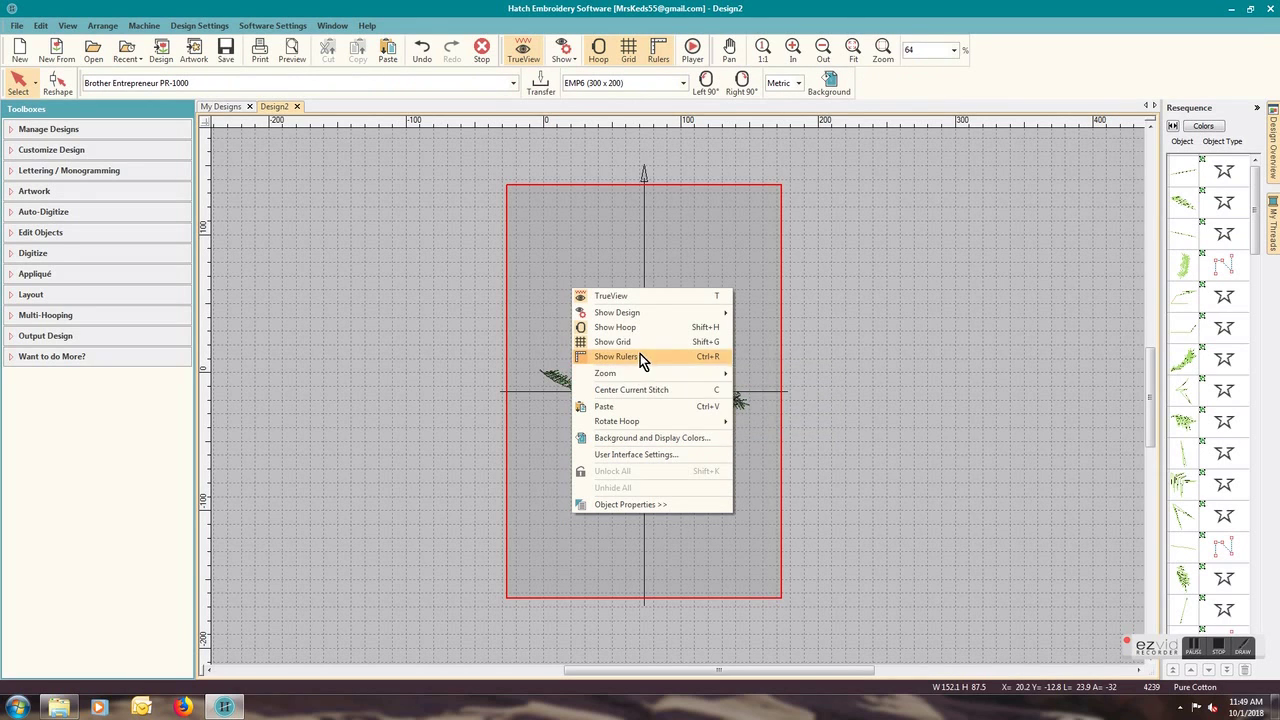
click(624, 407)
drag(565, 415, 585, 588)
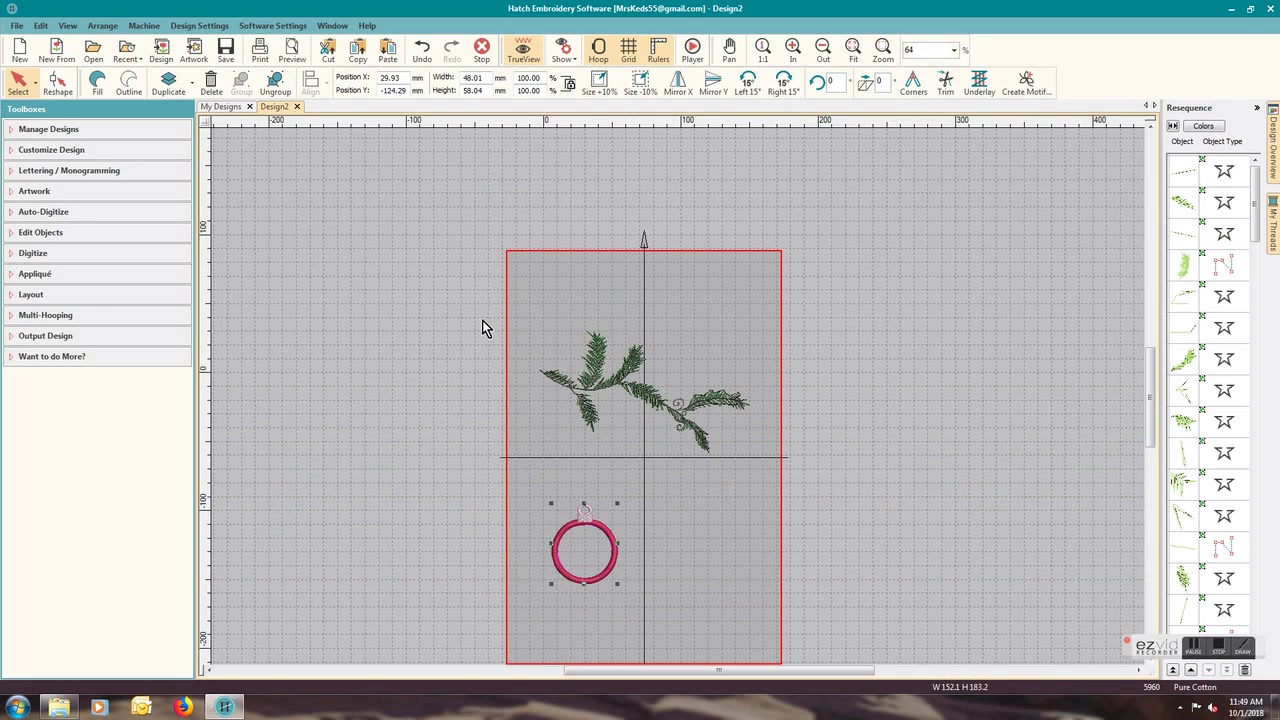
- Open the pink Ornament4-a ball design from the Ornaments folder
click(93, 58)
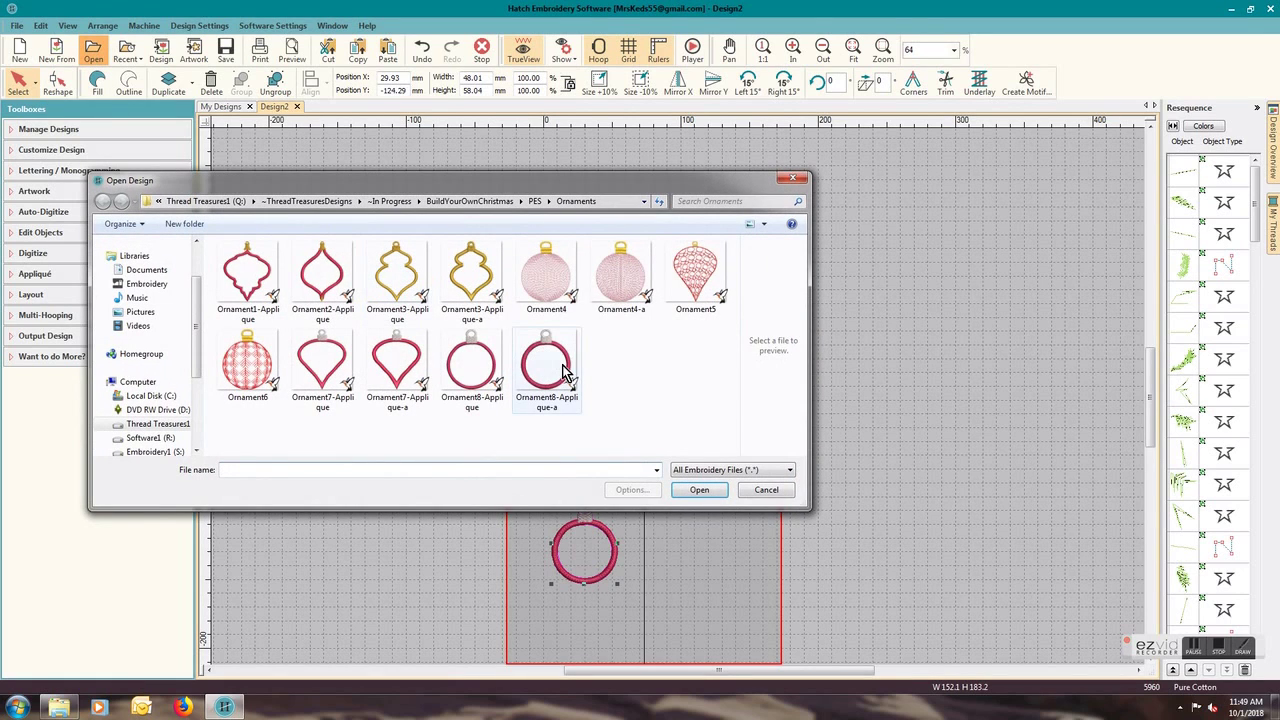
click(620, 275)
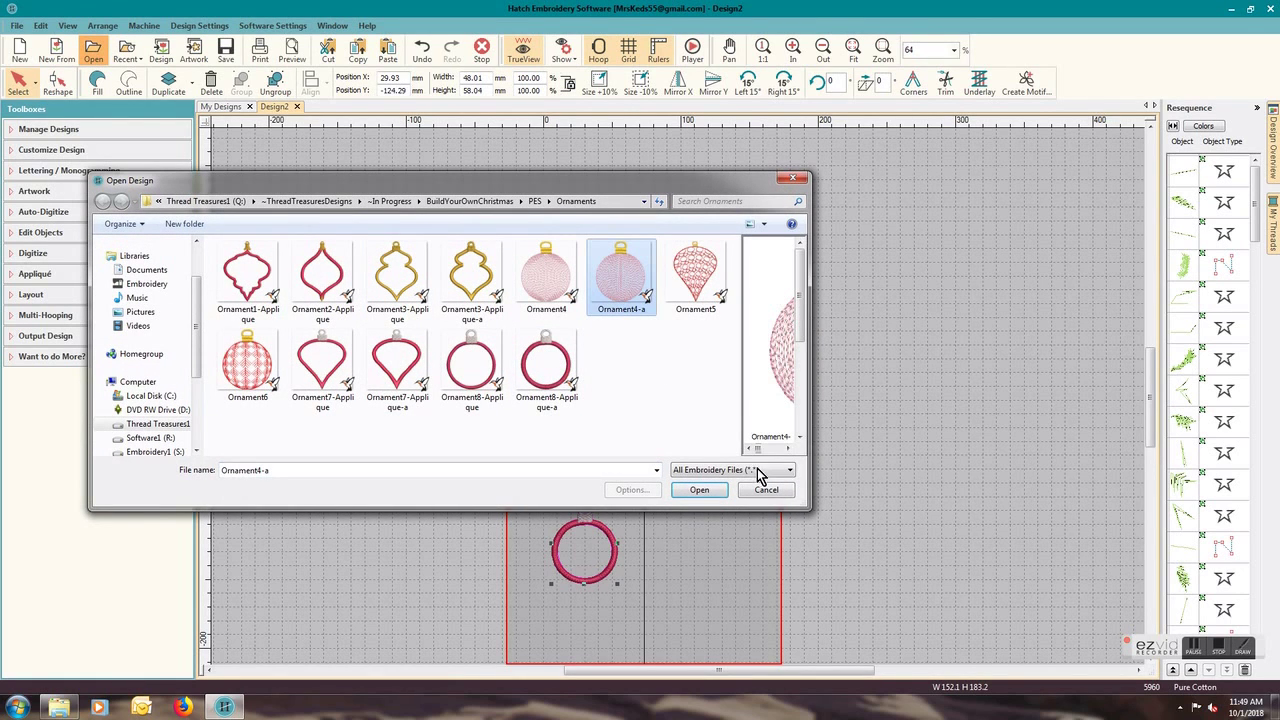
click(700, 490)
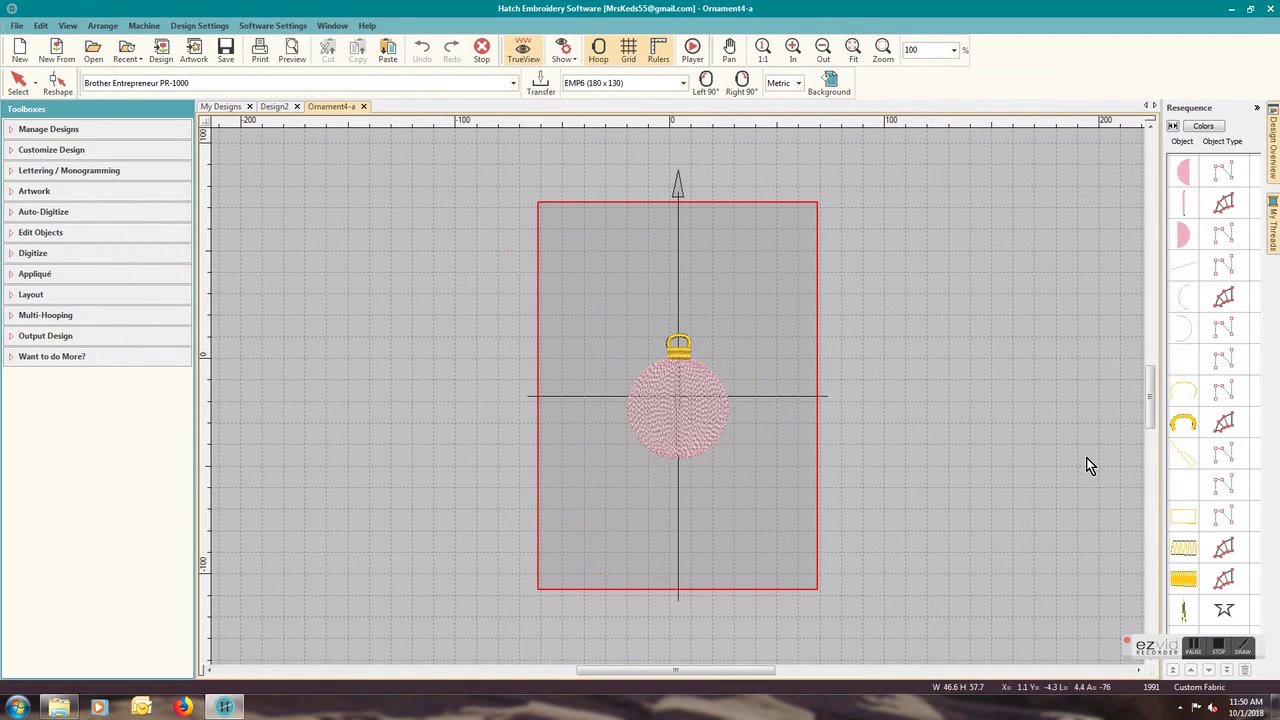
- Group and copy all Ornament4-a objects, then close it without saving
click(1186, 359)
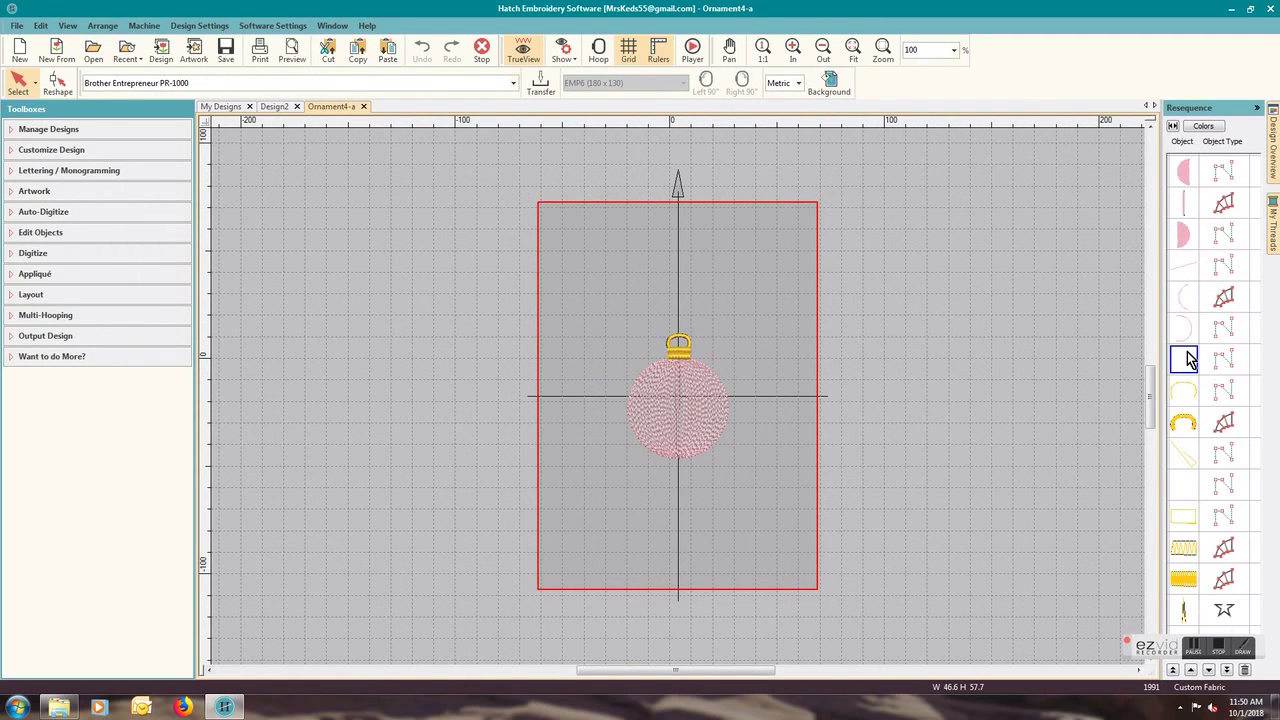
key(ctrl+a)
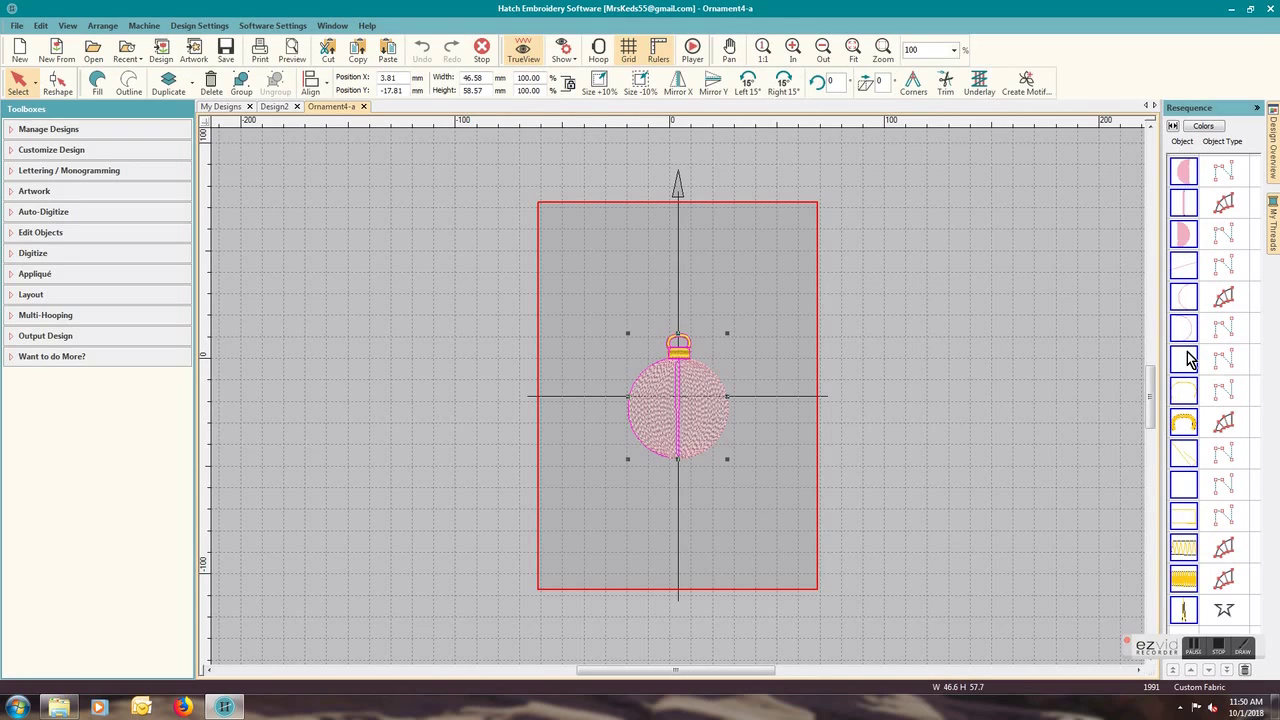
right_click(1188, 360)
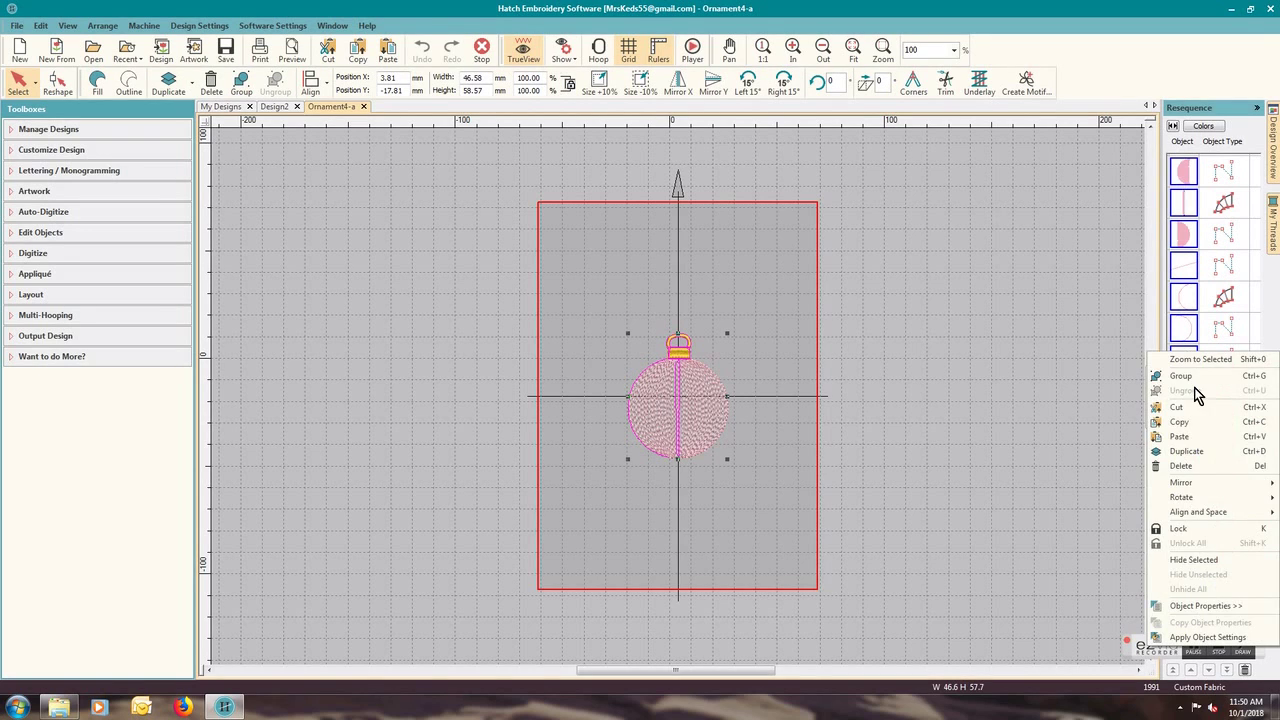
click(1194, 376)
right_click(1196, 355)
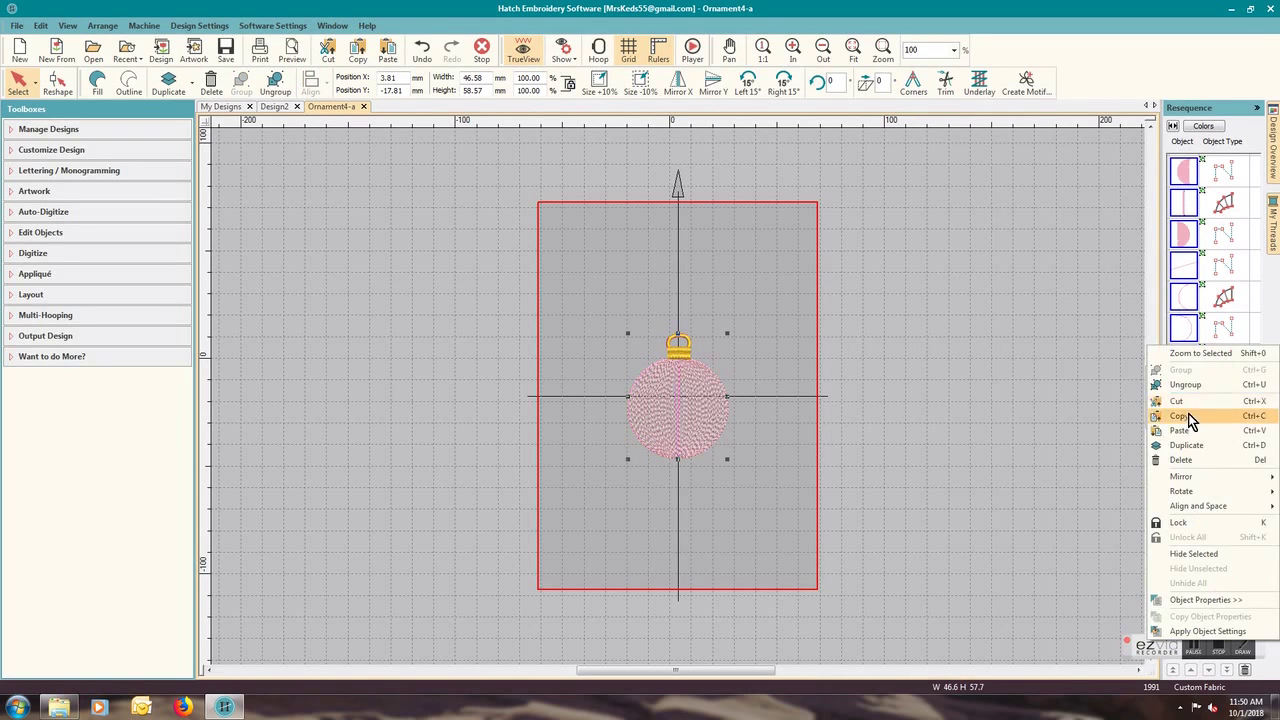
click(1188, 414)
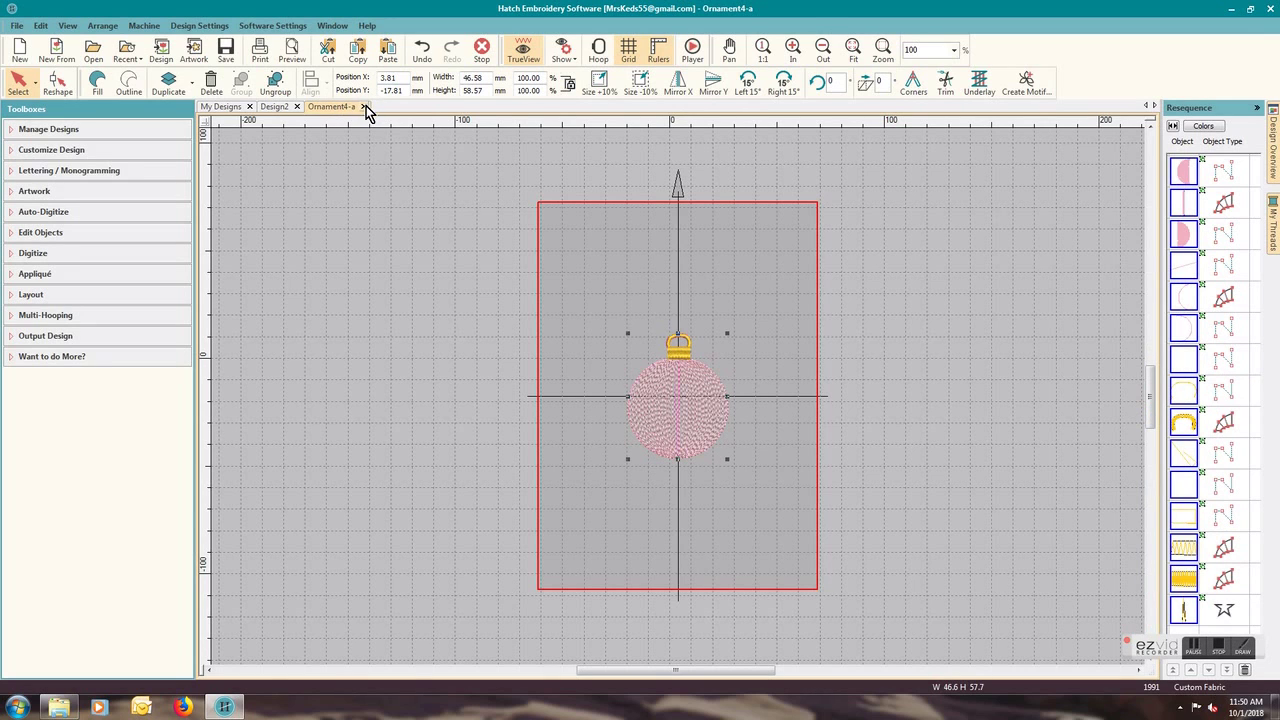
click(364, 106)
click(650, 384)
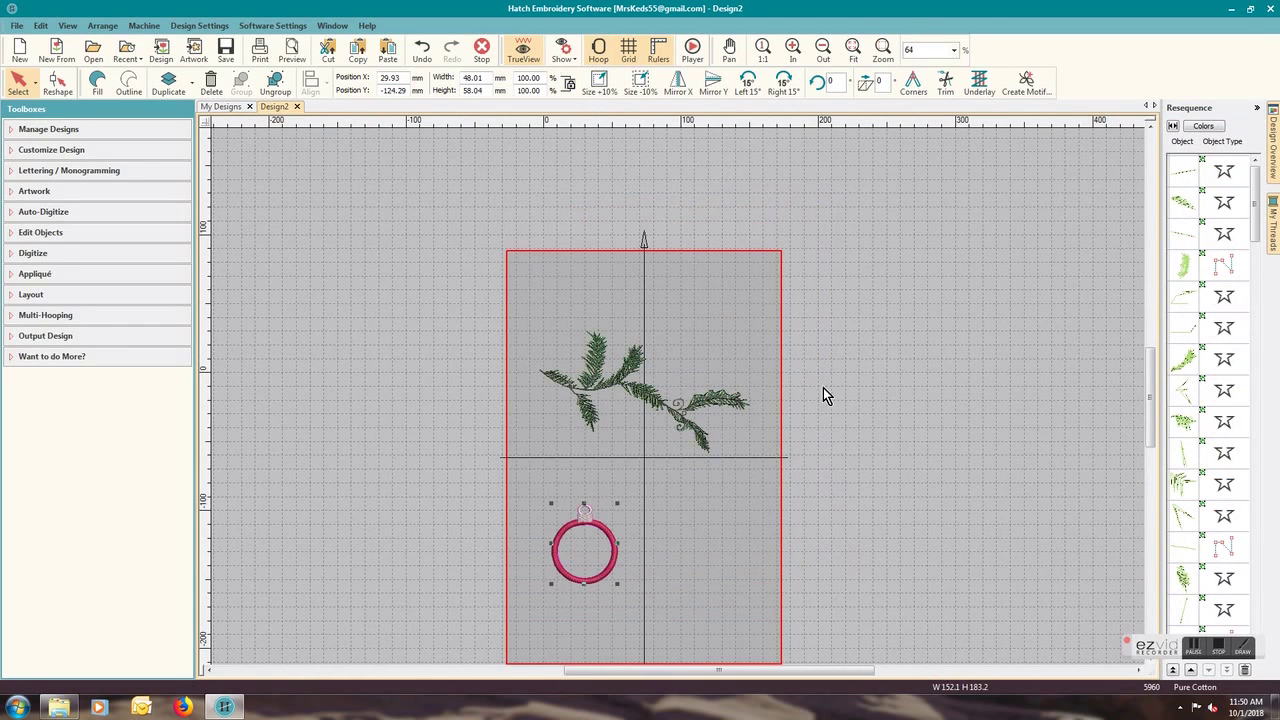
- Paste the pink ball into Design2 and move it to the lower right beside the red ring
right_click(722, 488)
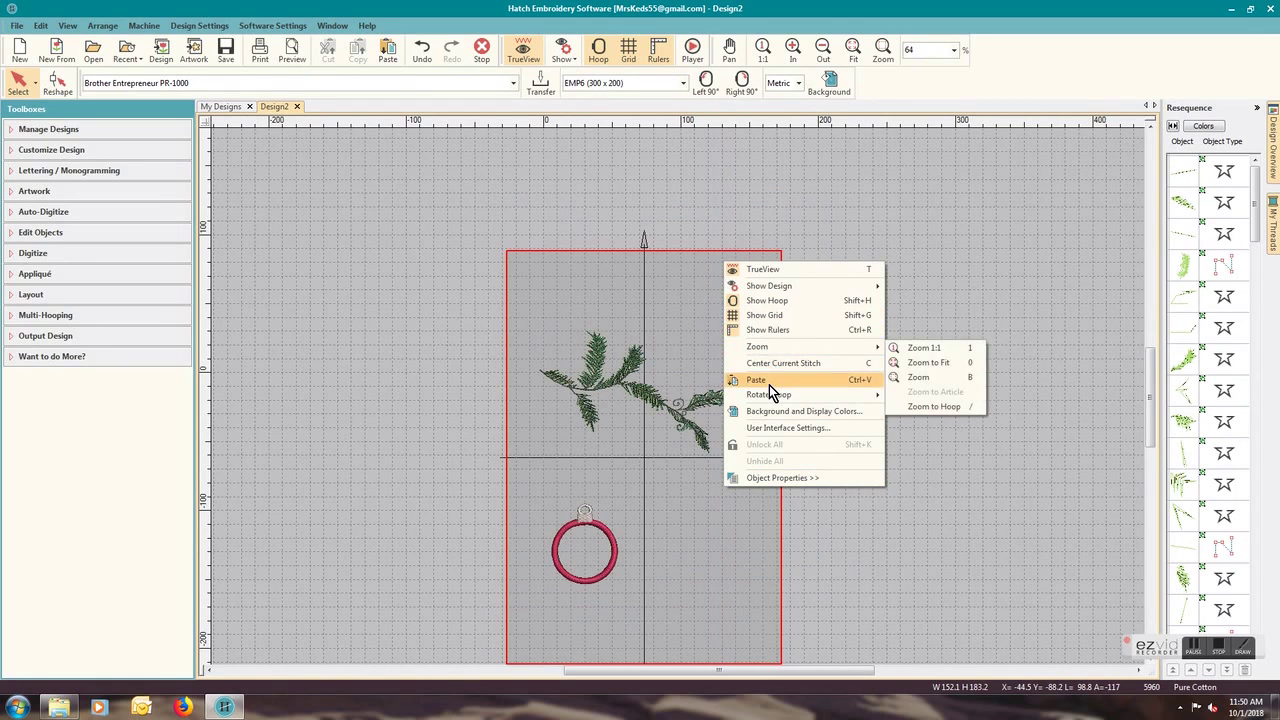
click(769, 381)
drag(530, 422, 708, 537)
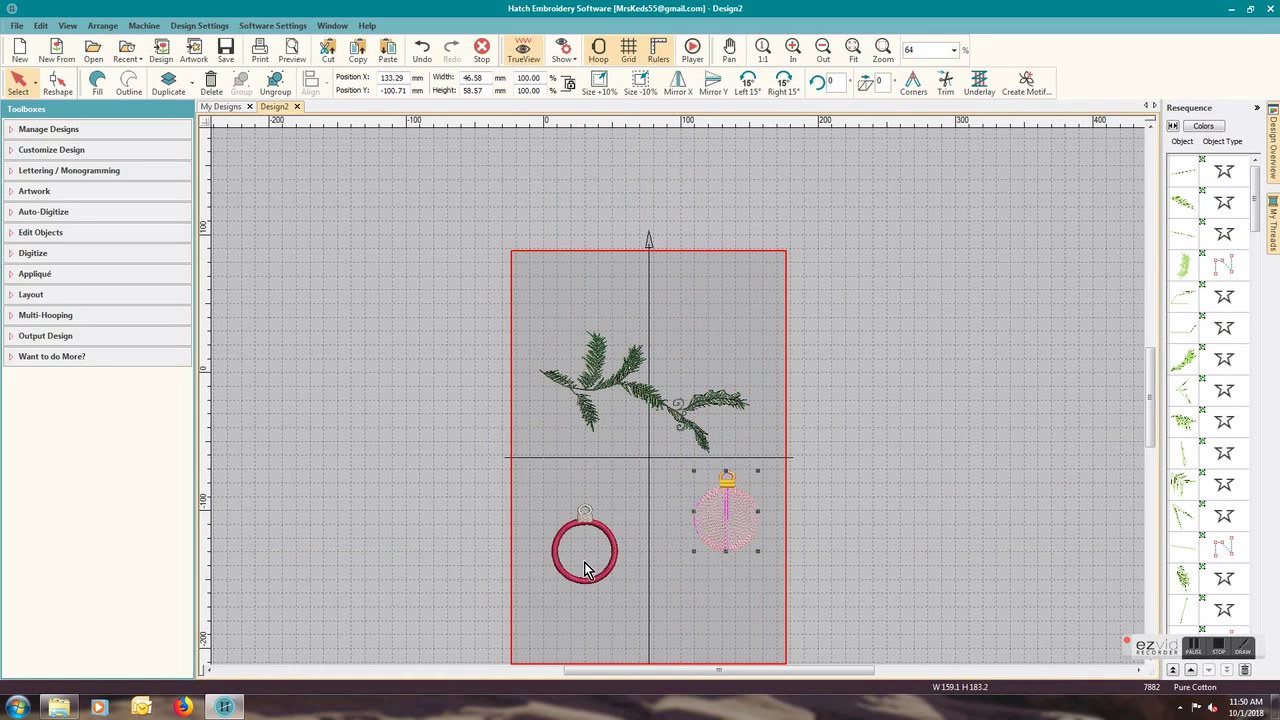
- Open the Dangler1 bead design from the PES Dangles folder
click(91, 55)
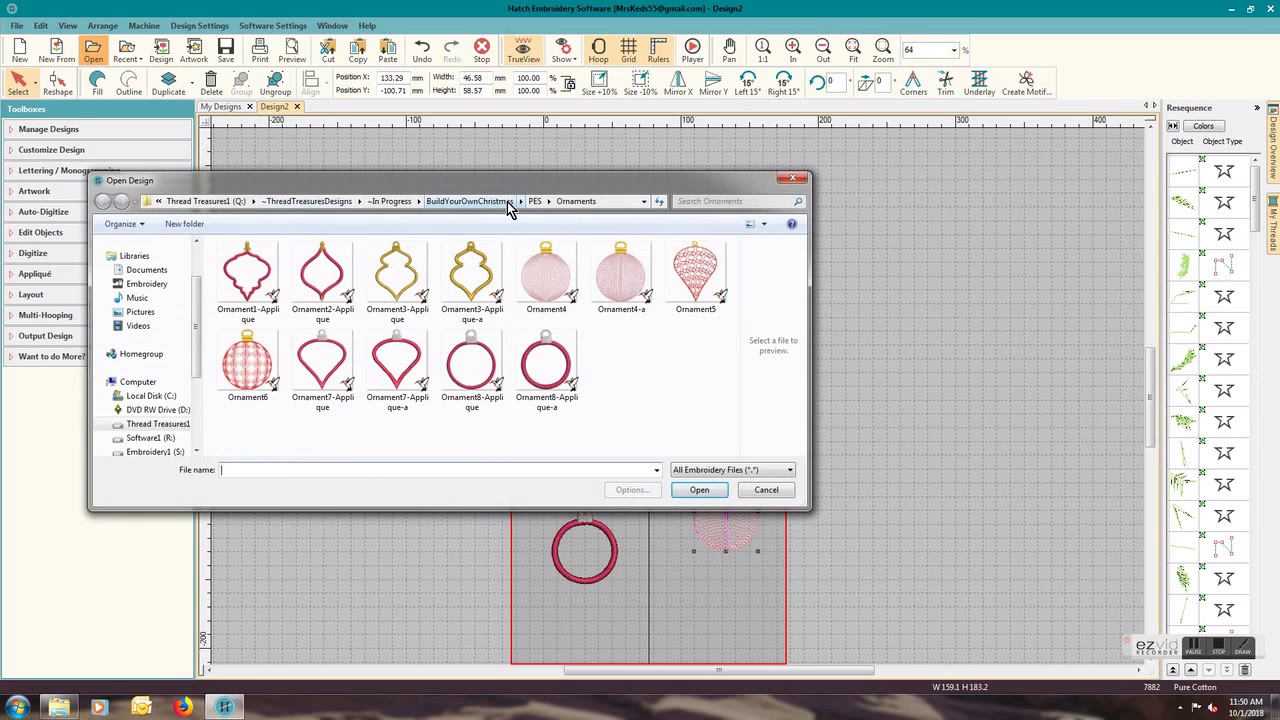
click(535, 201)
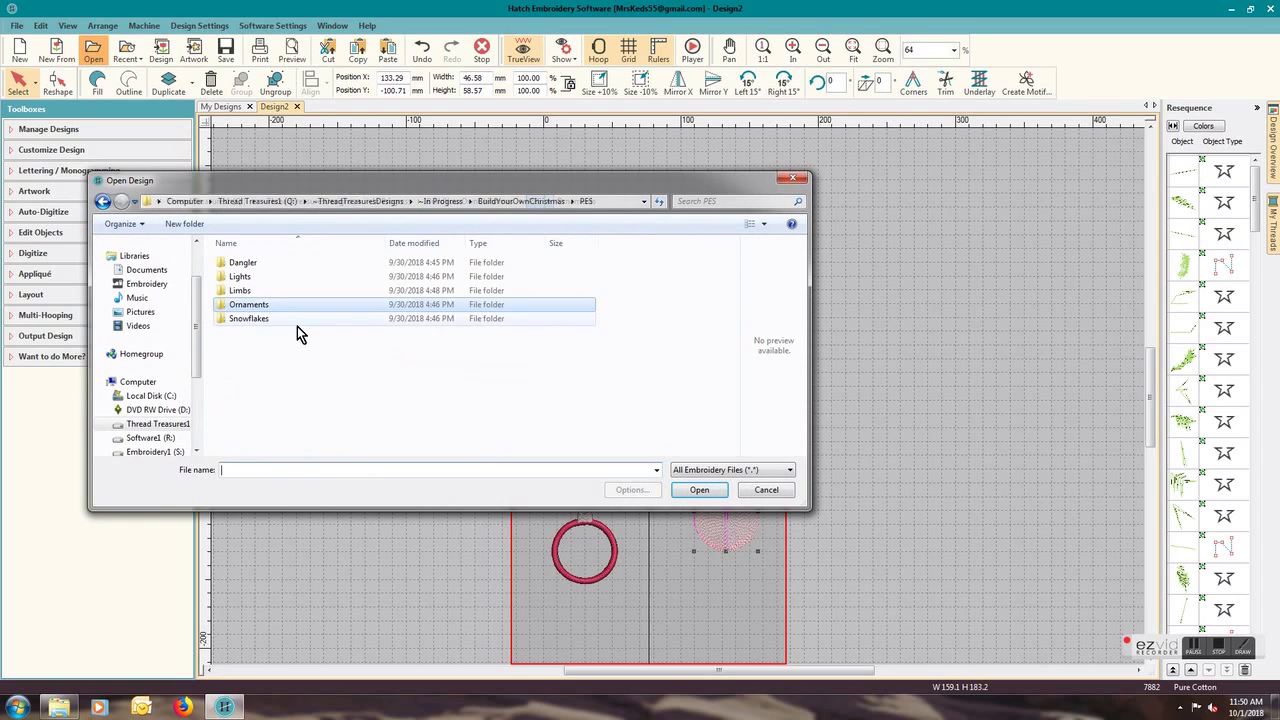
click(257, 263)
double_click(257, 263)
click(257, 266)
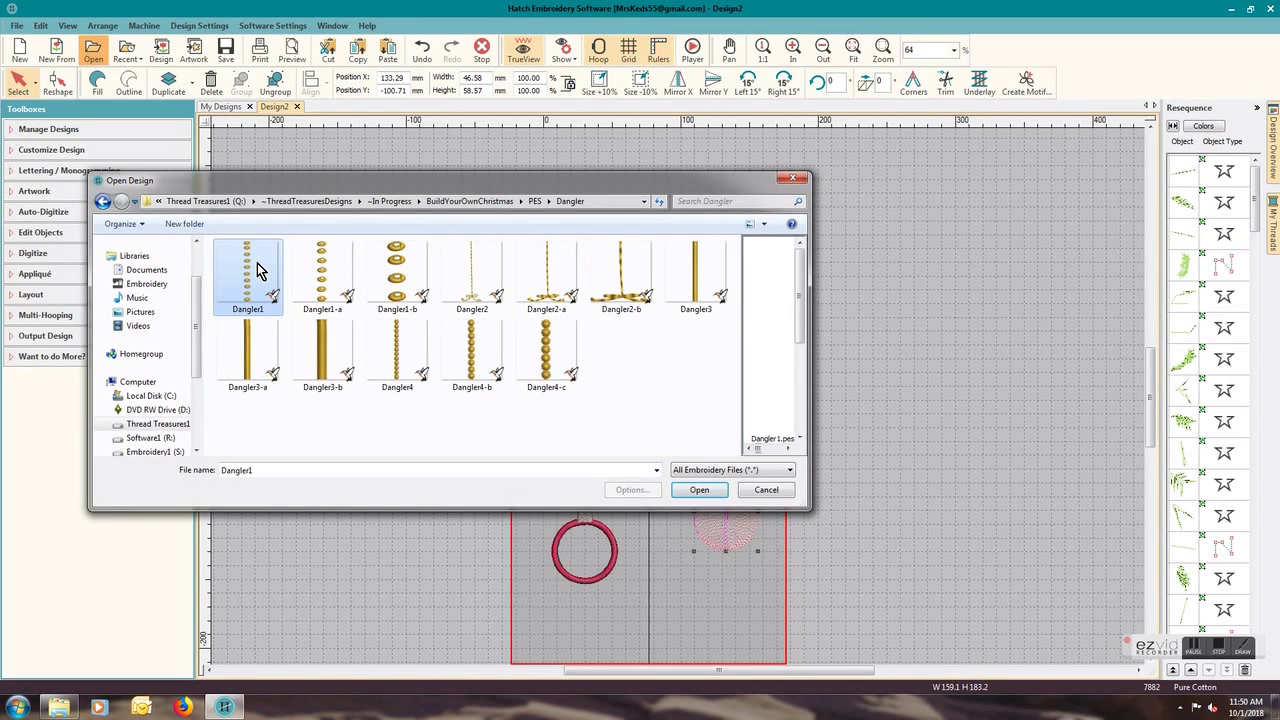
click(706, 494)
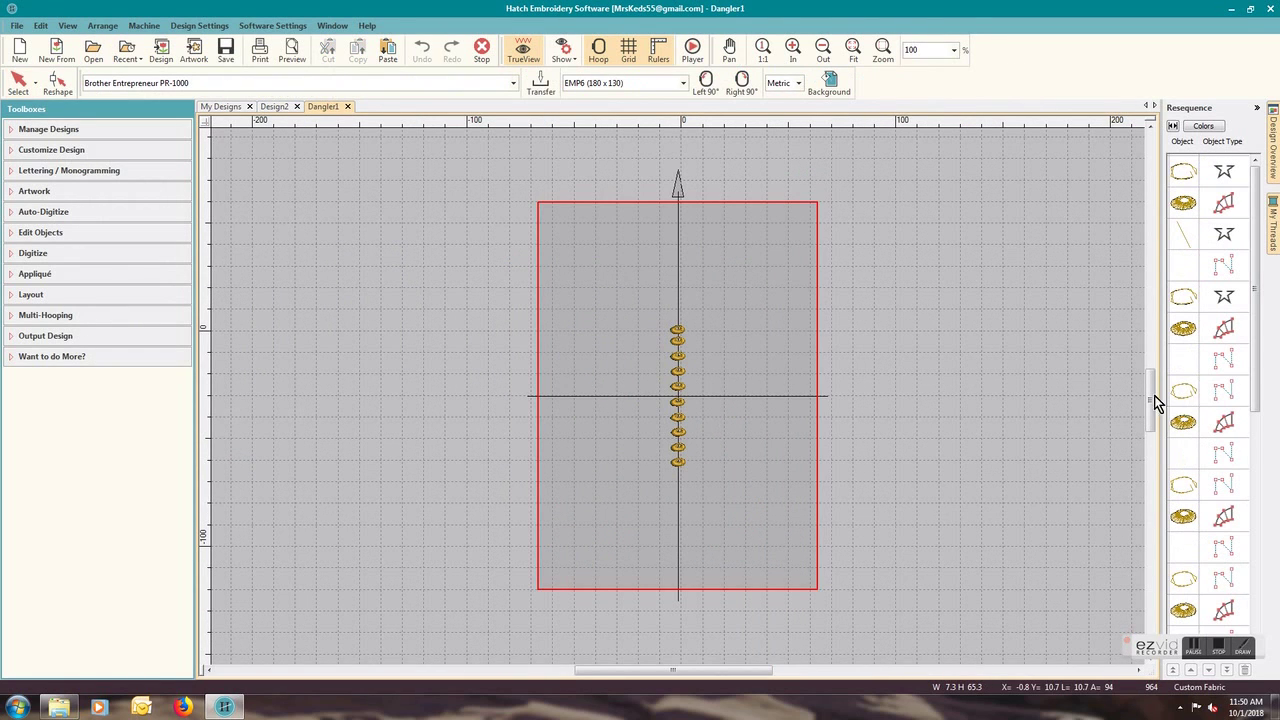
- Group all the Dangler1 beads, copy the group and close the Dangler1 tab
click(1182, 400)
key(ctrl+a)
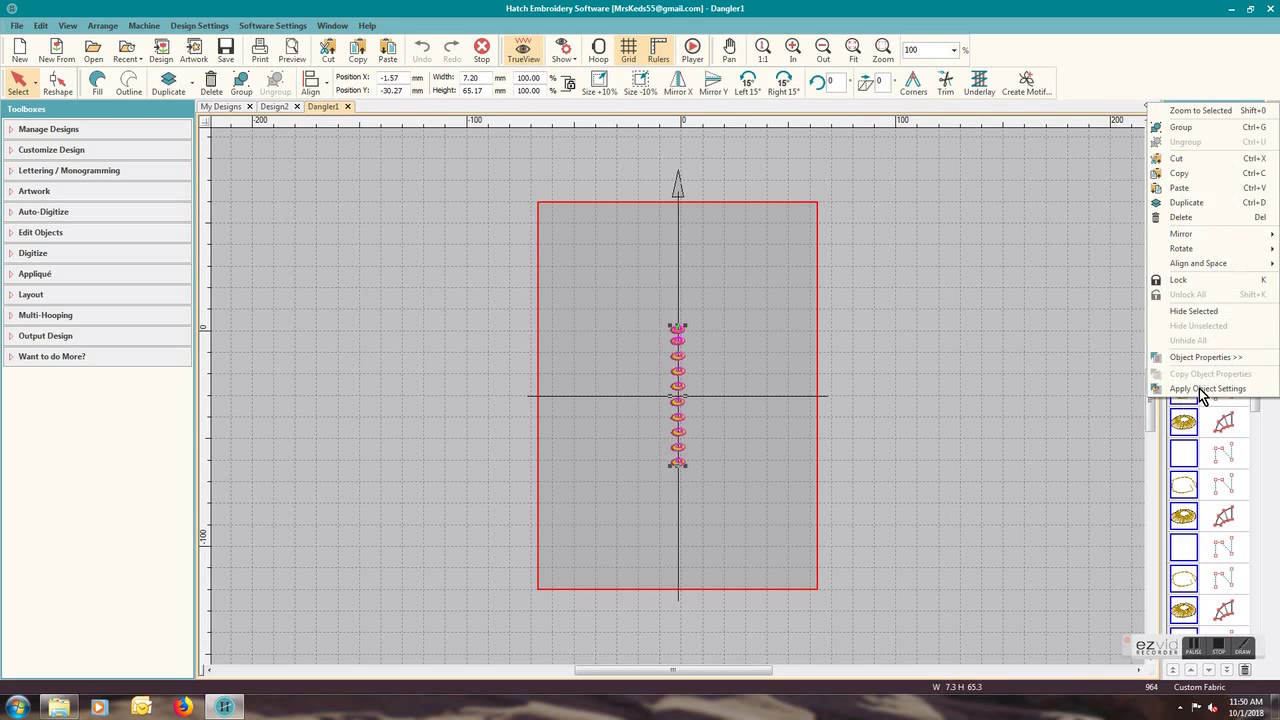
click(1198, 124)
right_click(1176, 304)
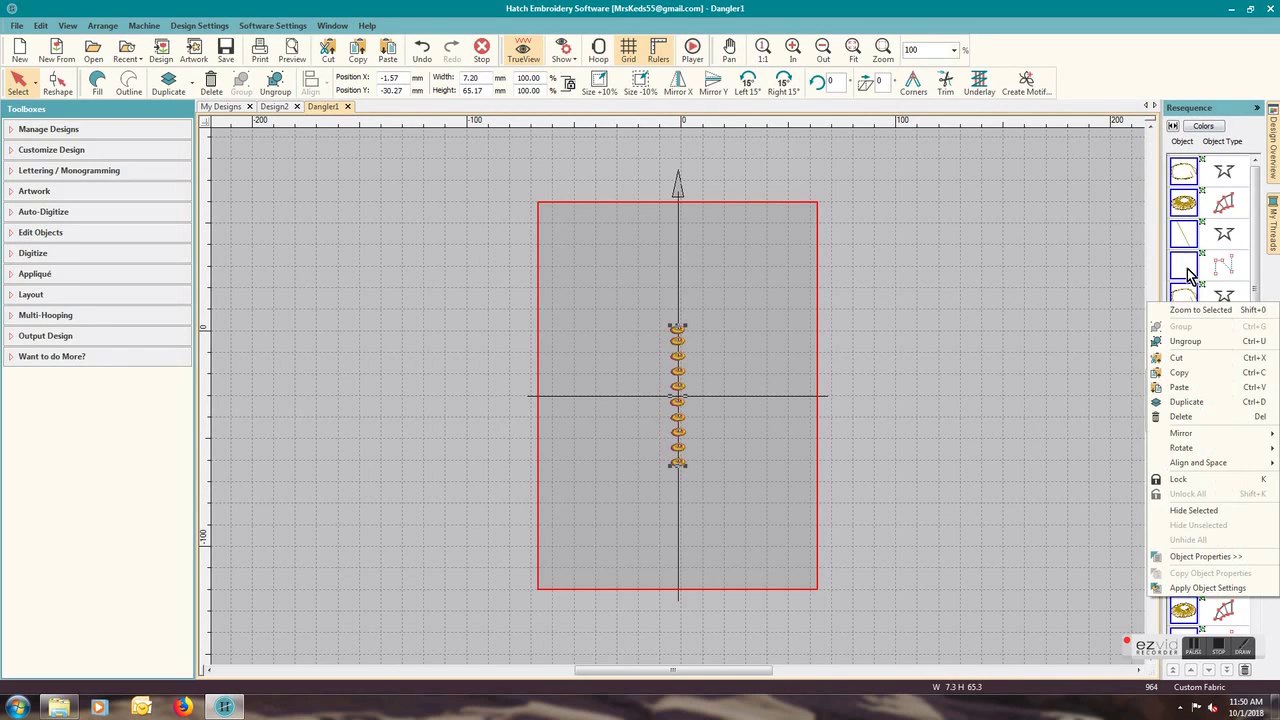
click(1188, 372)
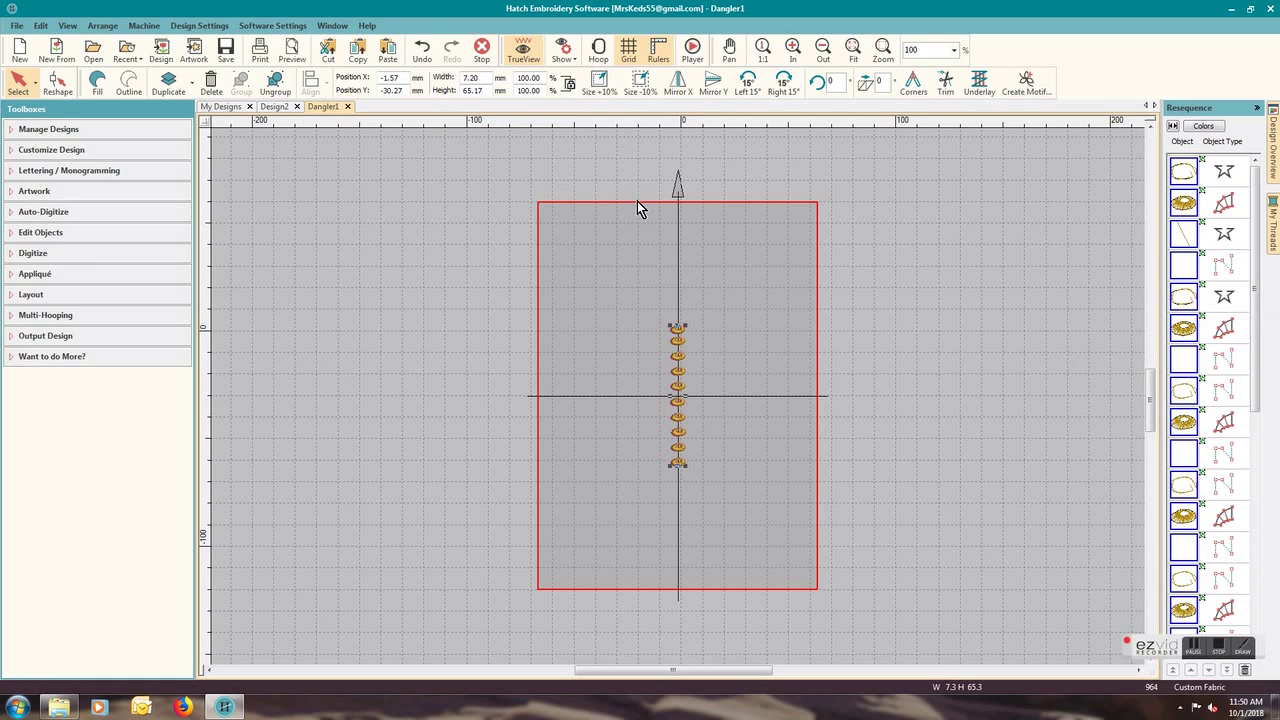
click(349, 106)
- Discard Dangler1 changes, paste the bead dangler into Design2 and place it under the pine branch
click(659, 381)
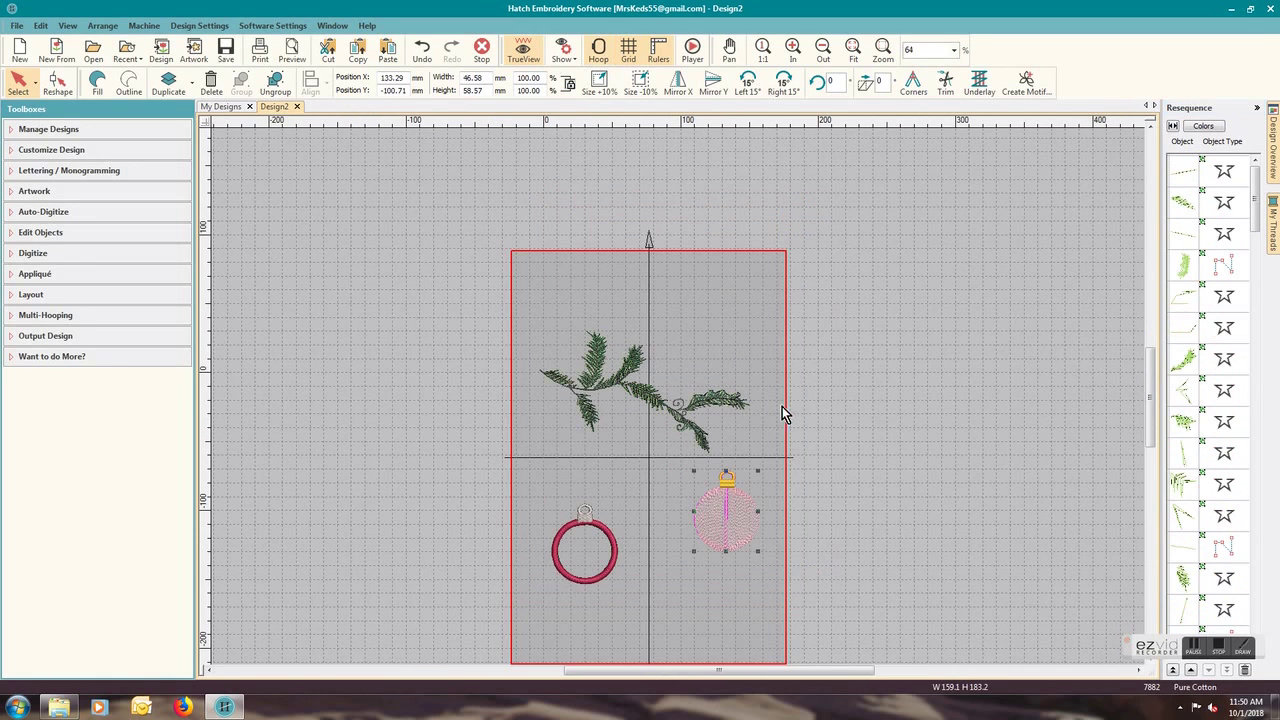
right_click(618, 459)
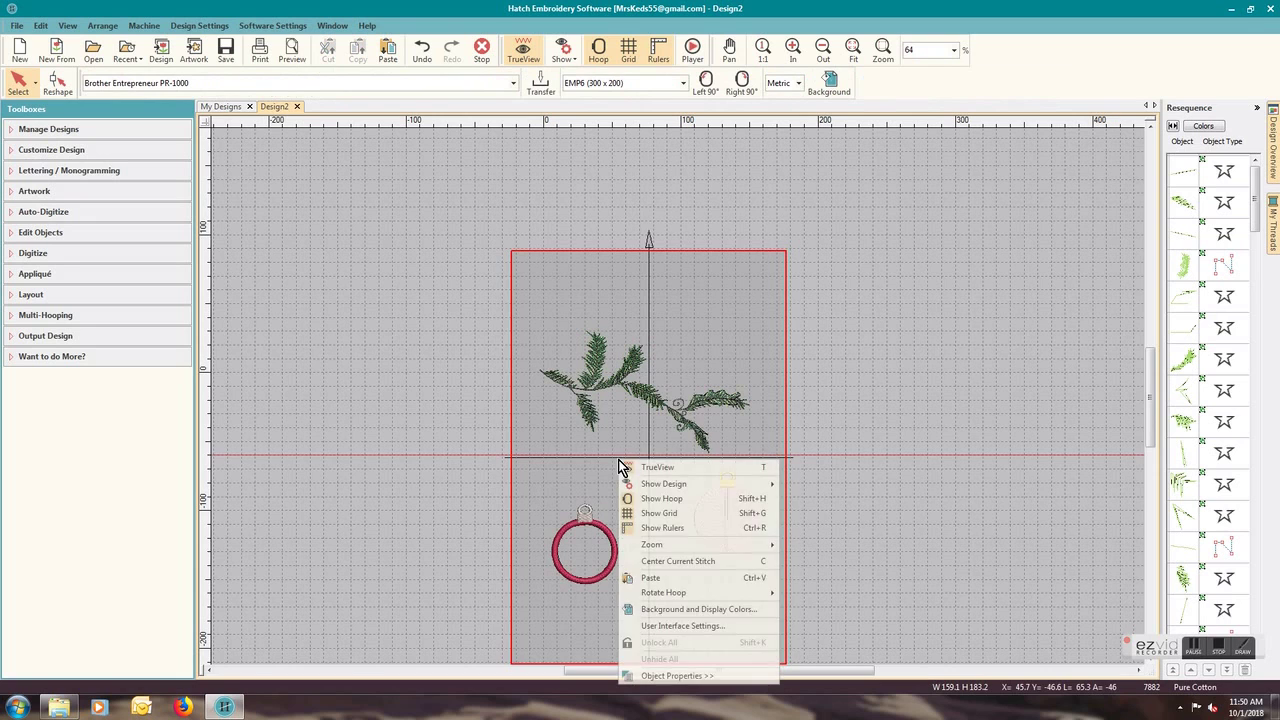
click(662, 578)
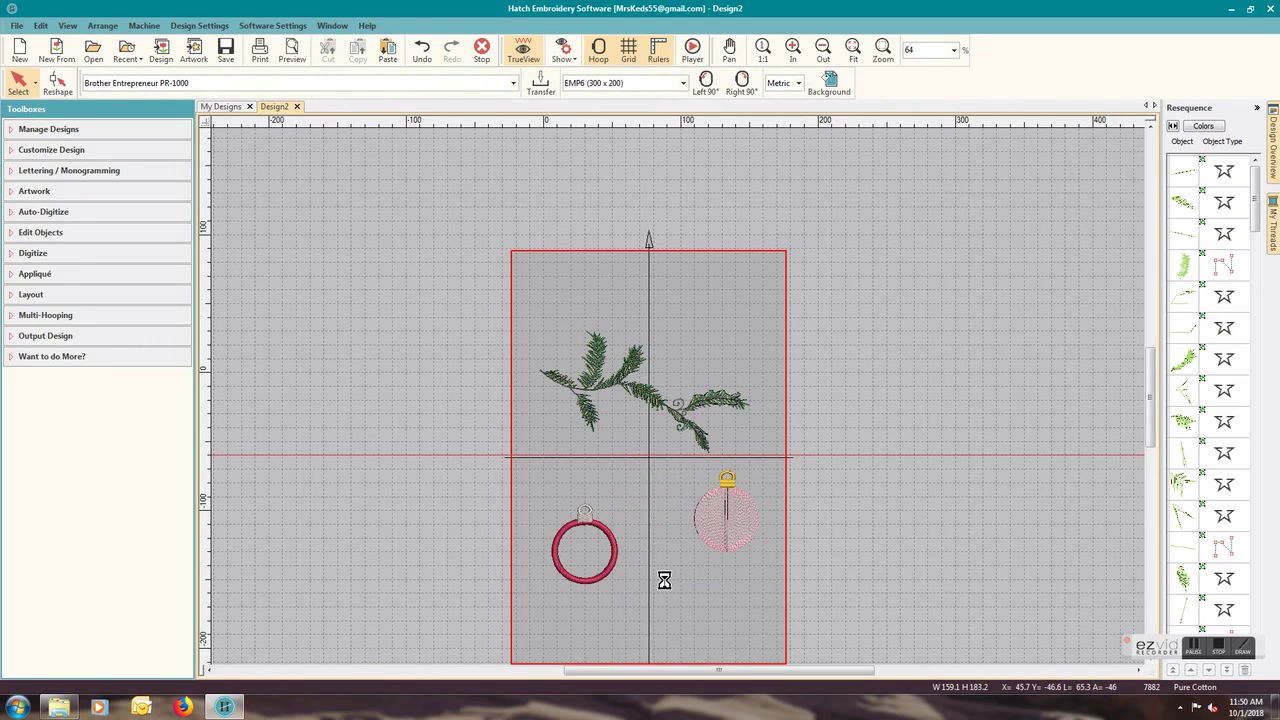
drag(538, 404, 640, 398)
- Move the red ring ornament up so it hangs at the bottom of the gold chain
scroll(630, 425, up, 3)
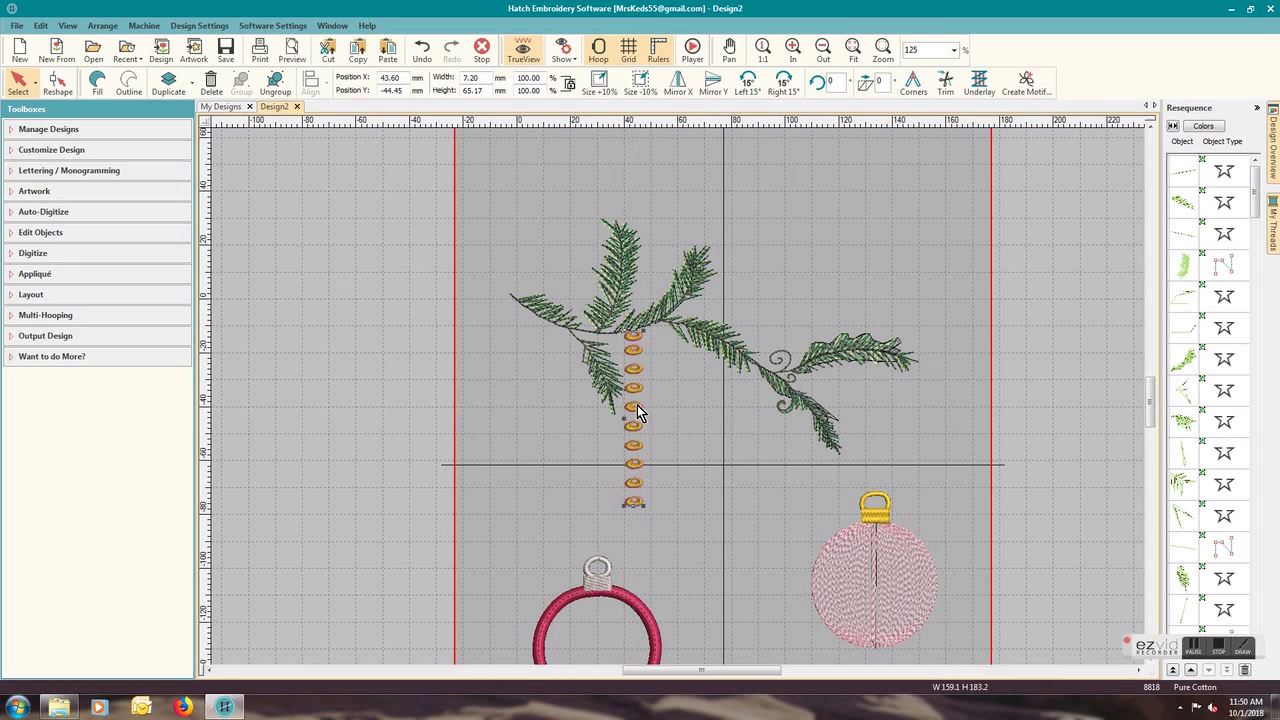
click(644, 619)
drag(603, 582, 636, 536)
click(786, 490)
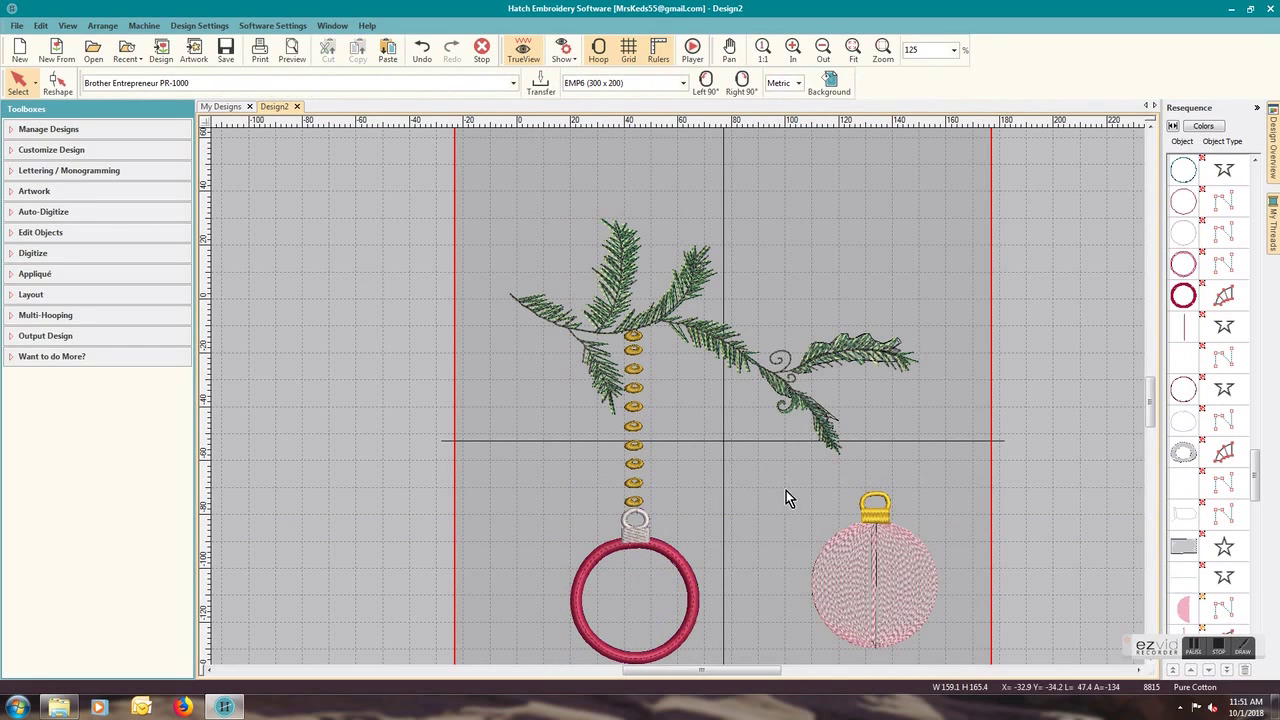
scroll(654, 585, up, 3)
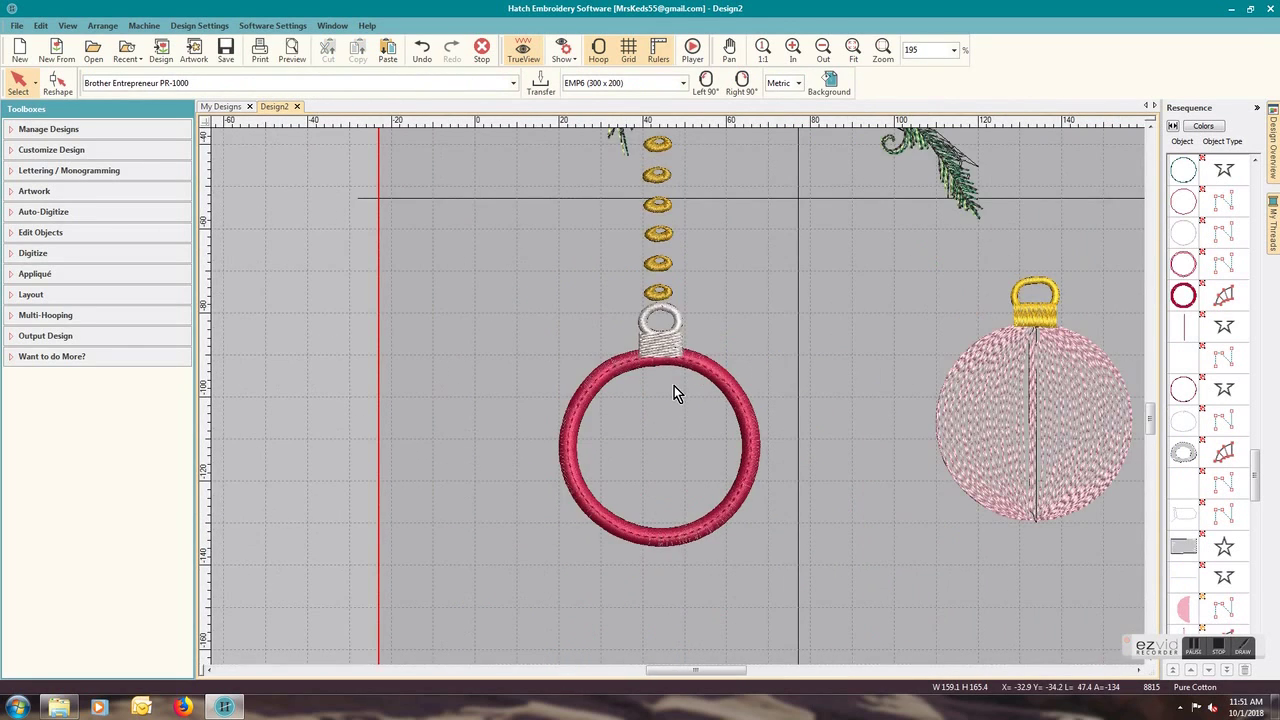
drag(672, 351, 698, 358)
scroll(680, 396, down, 5)
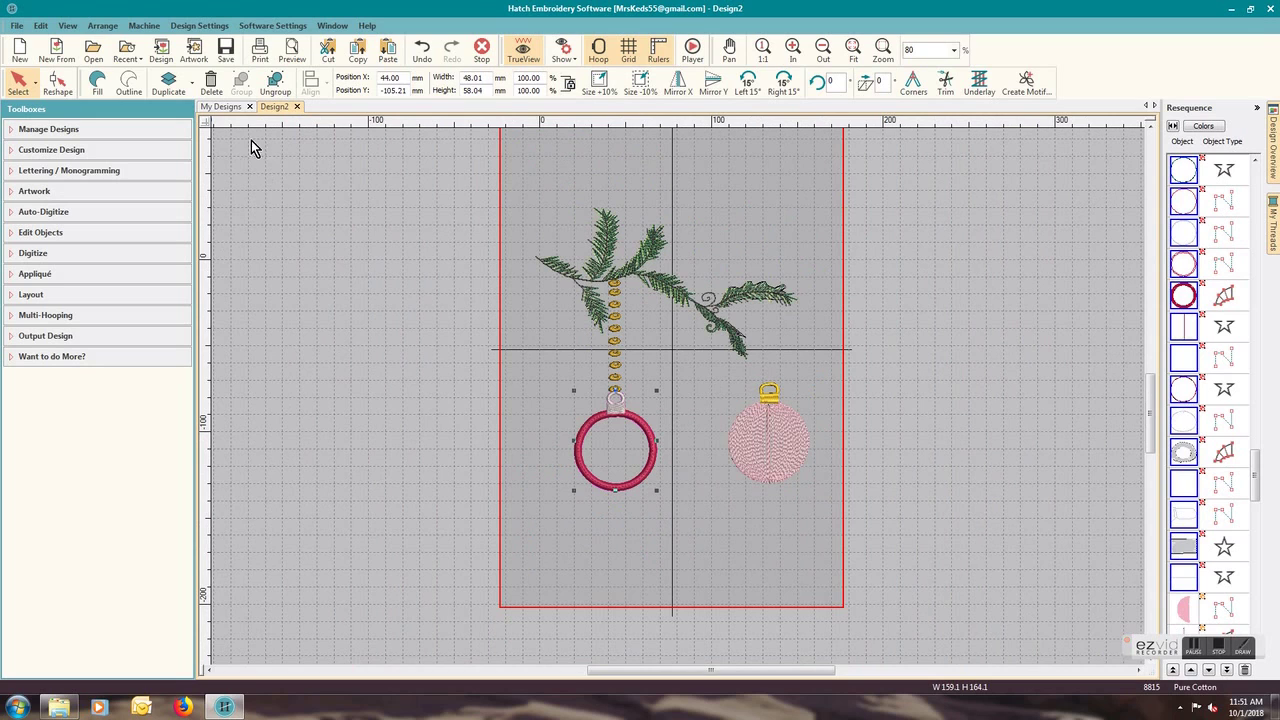
click(93, 50)
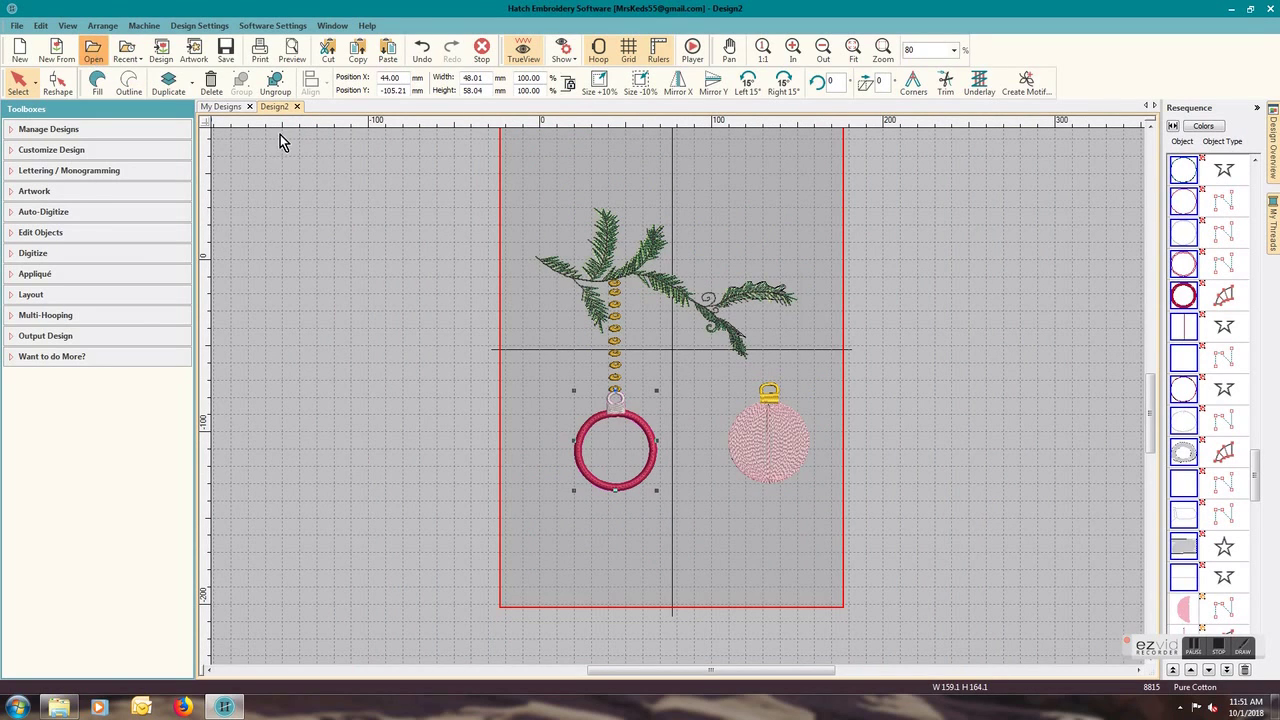
- Open Dangler4-c, group all its objects, copy the group and close it without saving
click(545, 360)
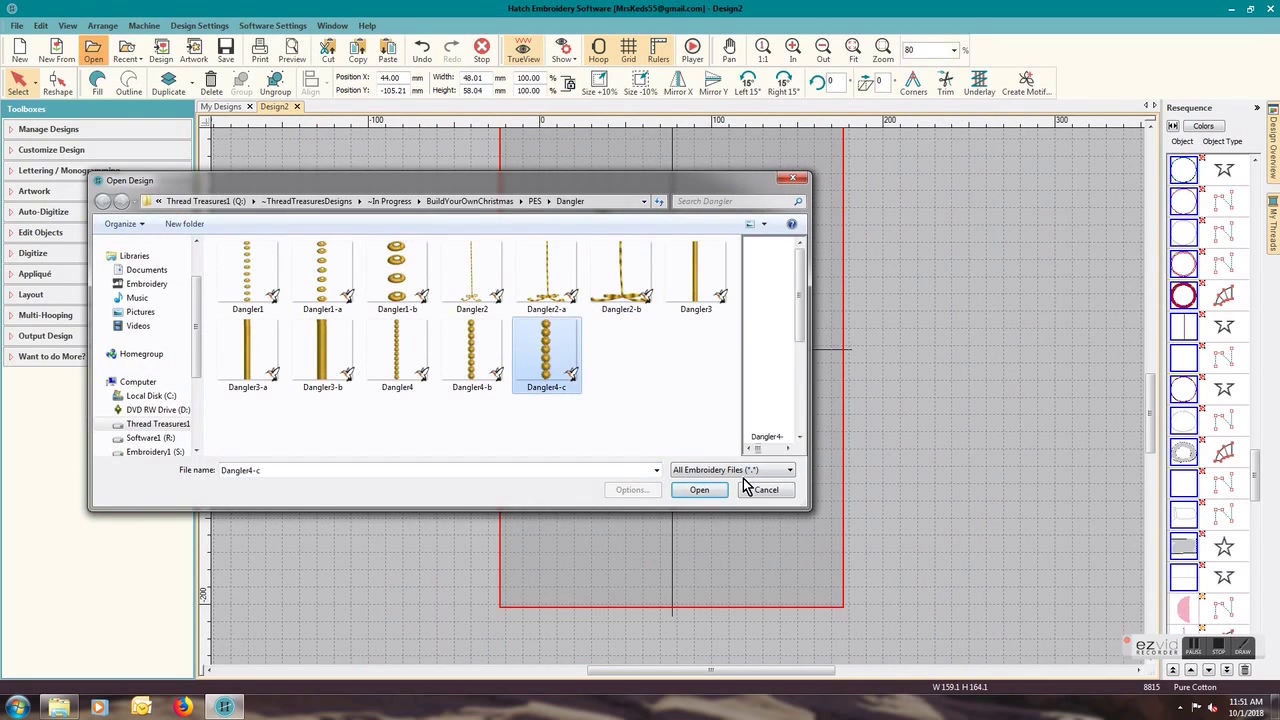
click(706, 502)
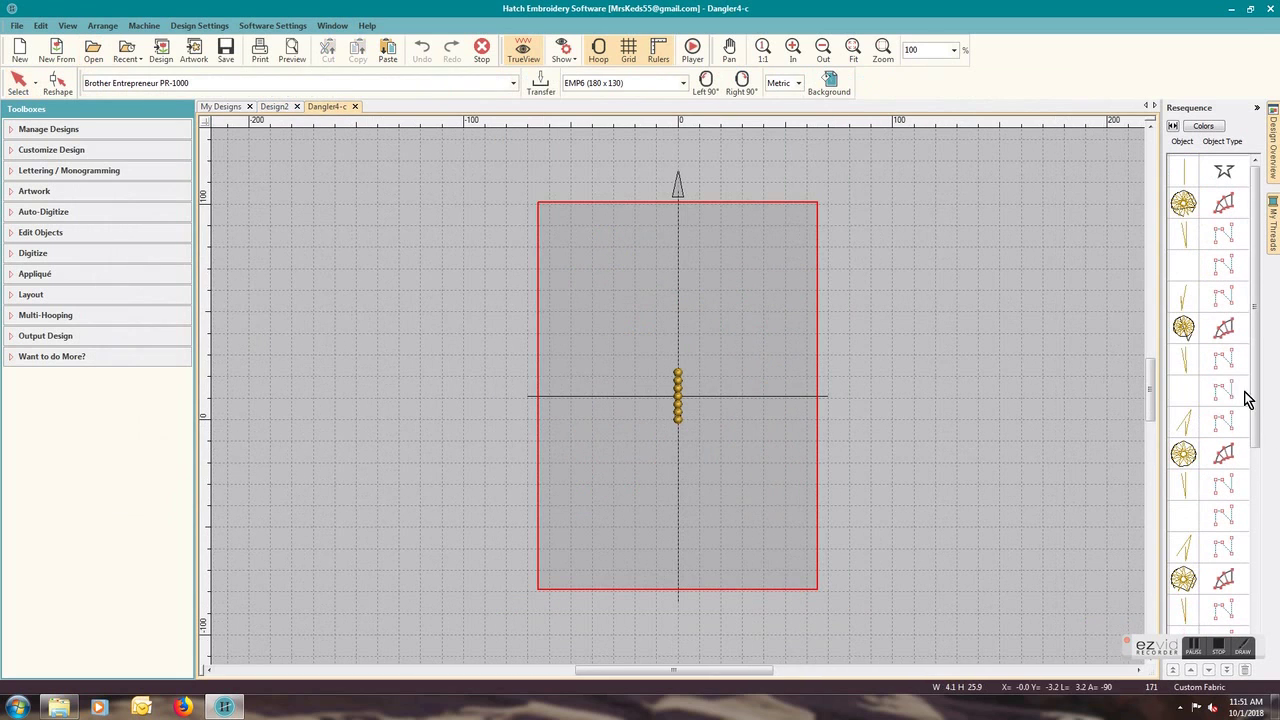
key(ctrl+a)
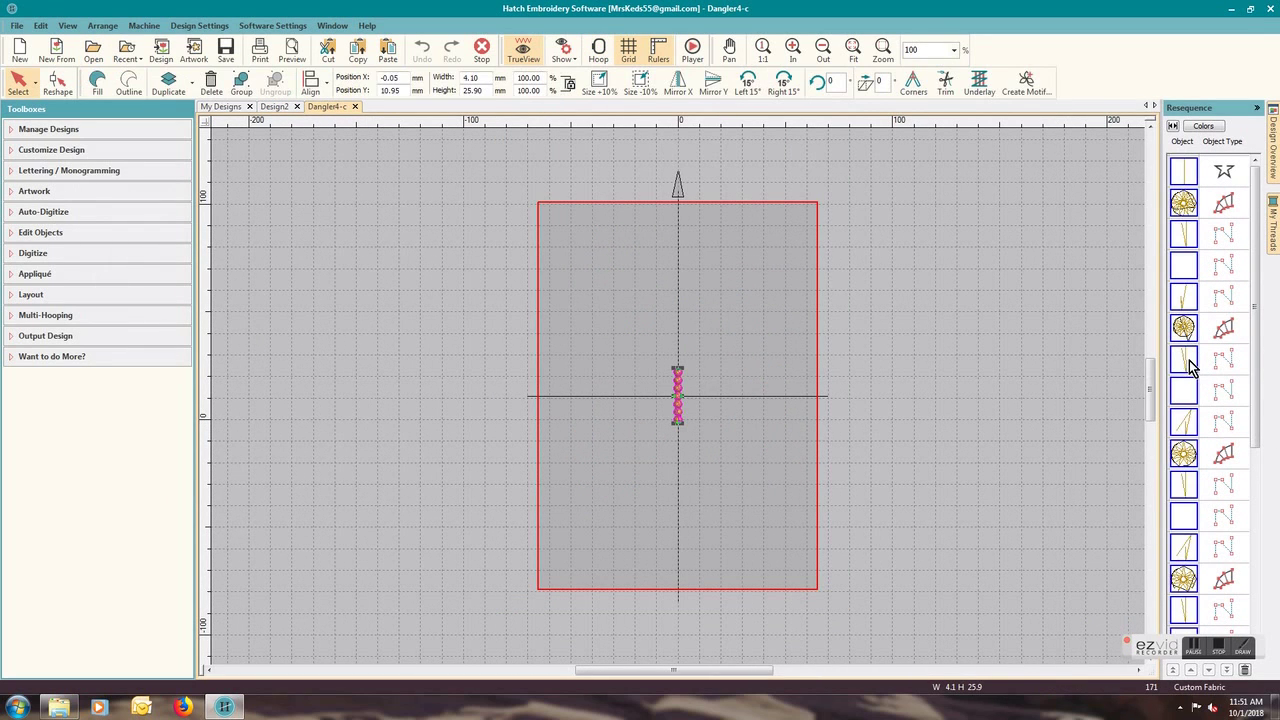
right_click(1189, 360)
click(1186, 385)
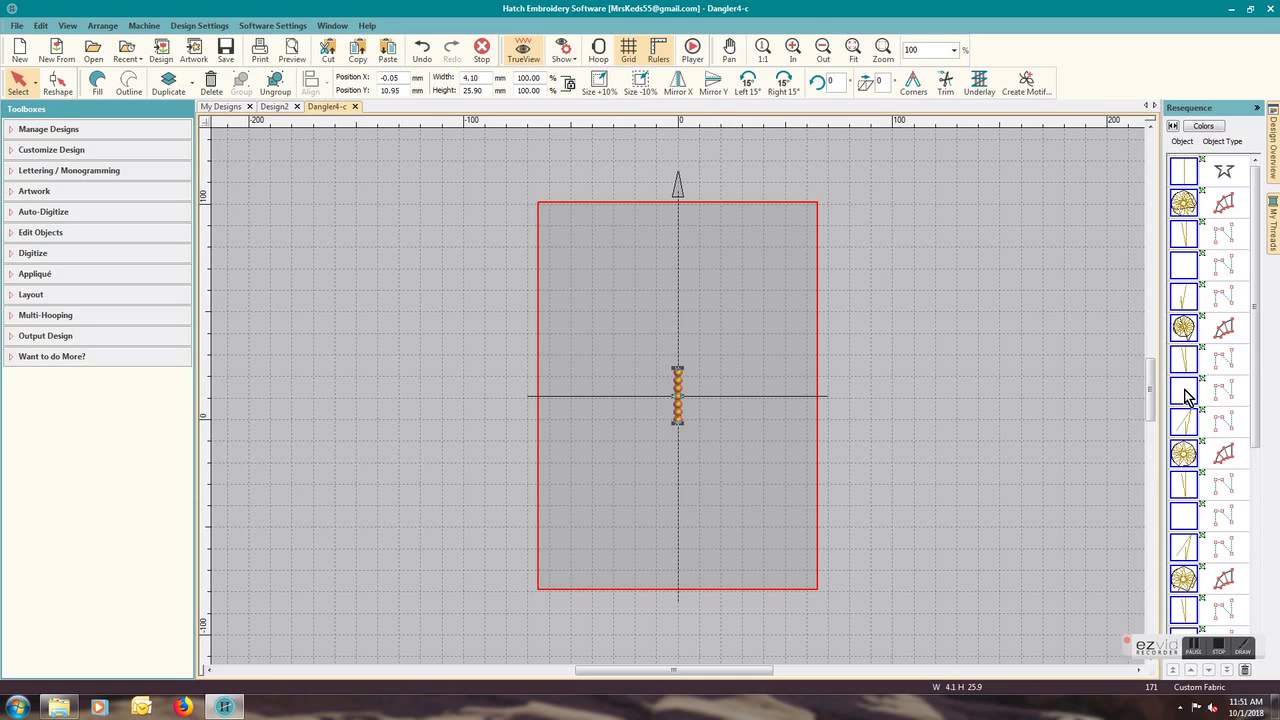
right_click(1185, 350)
click(1182, 416)
click(356, 106)
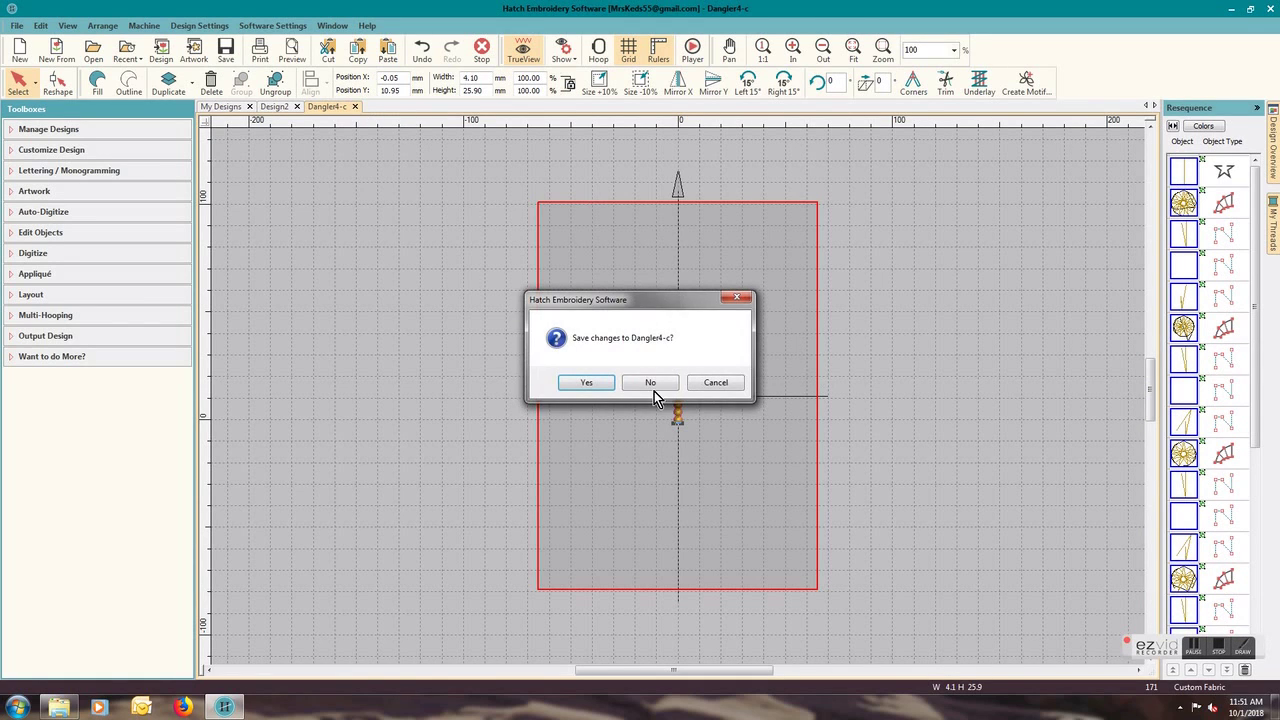
click(653, 388)
- Paste the Dangler4-c chain into Design2 and position it at the right branch's tip
right_click(672, 541)
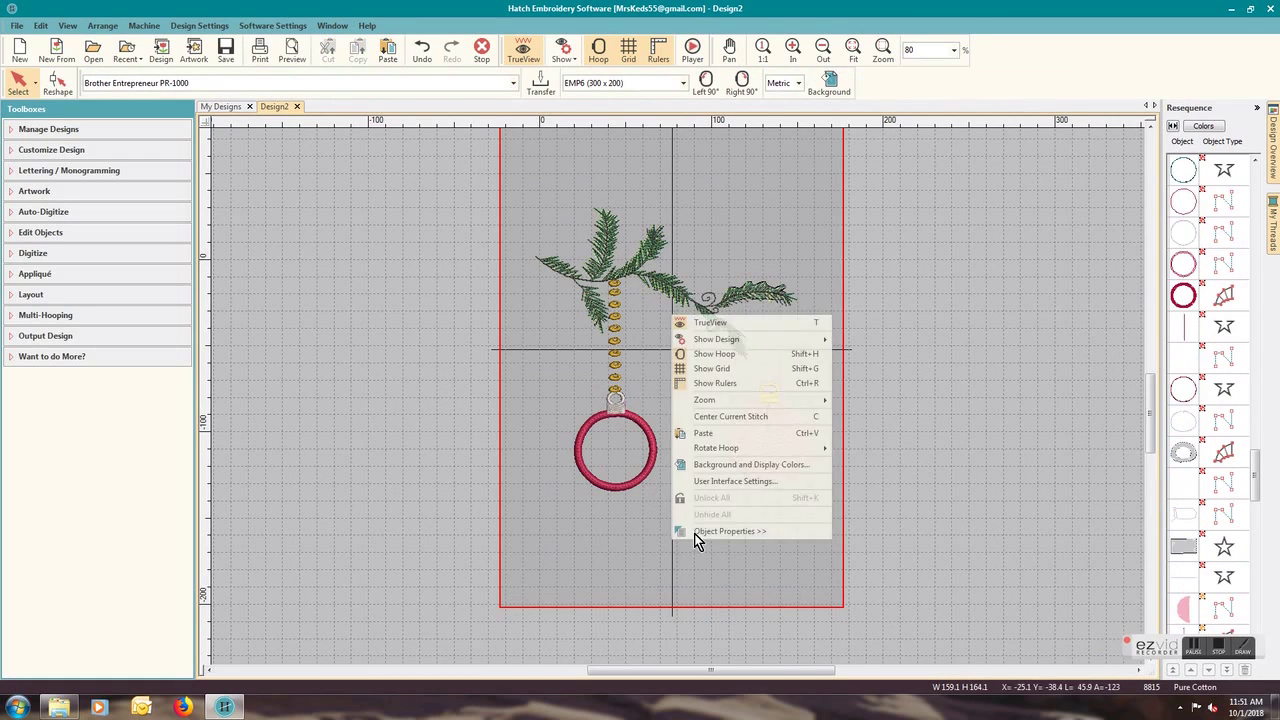
click(722, 432)
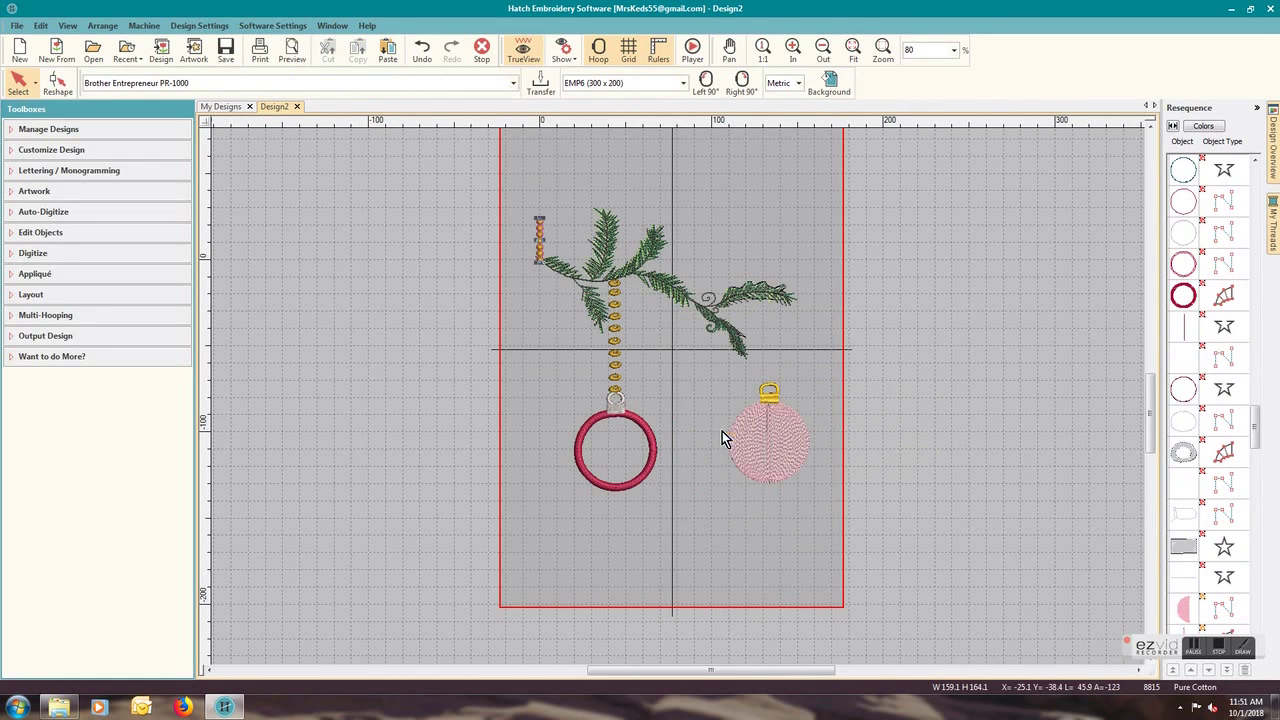
drag(540, 230, 763, 316)
scroll(766, 318, up, 1)
scroll(678, 404, up, 3)
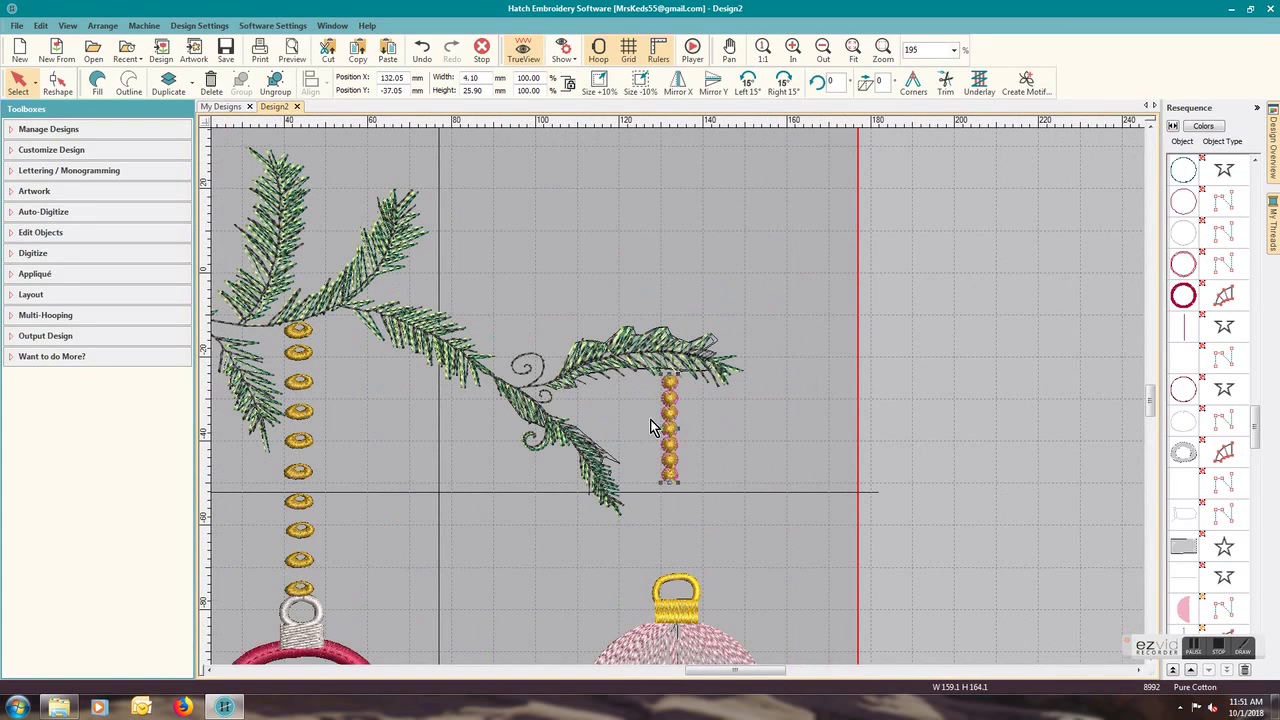
drag(668, 423, 665, 413)
- Raise the pink ornament to hang beneath the short gold dangler, then zoom out
click(696, 614)
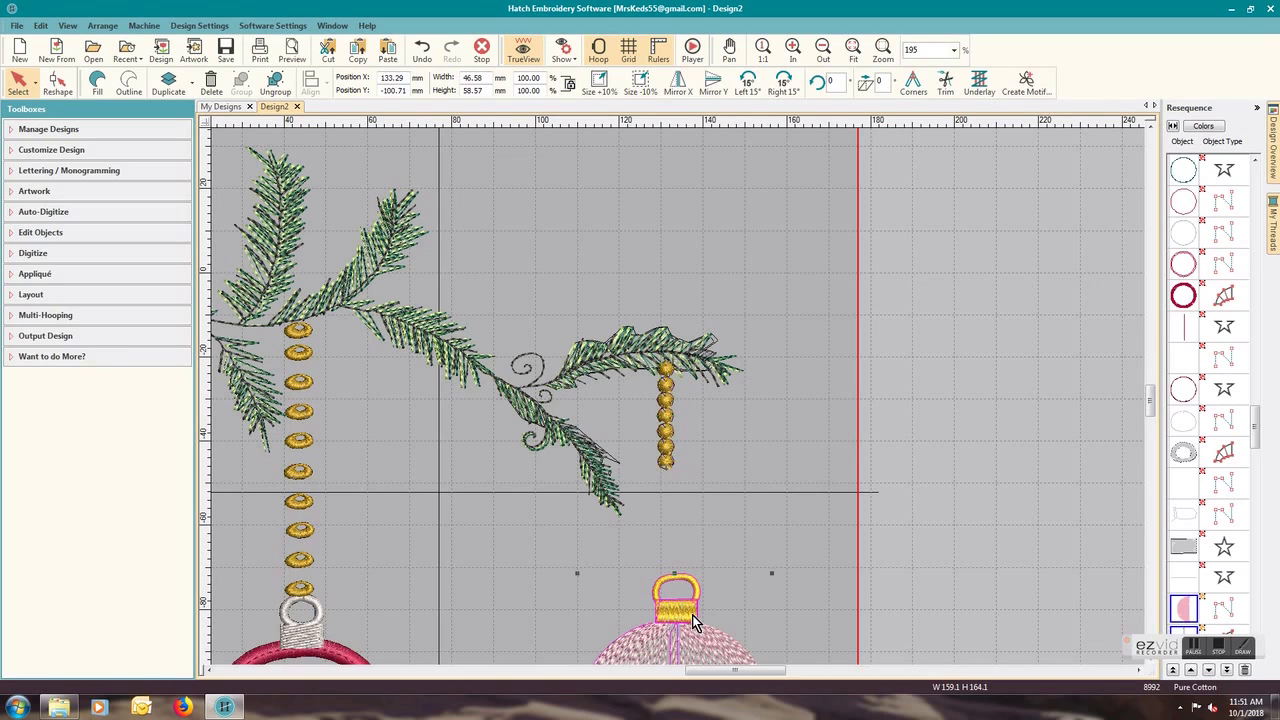
drag(700, 647, 689, 538)
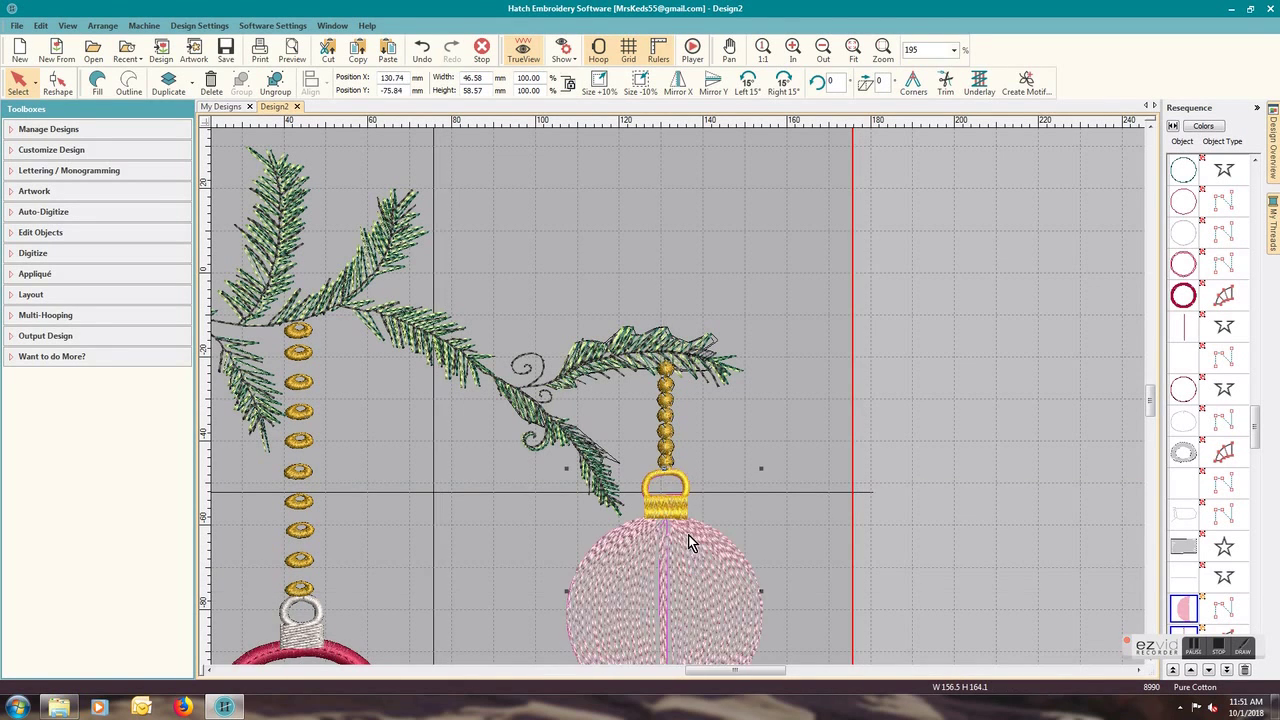
key(shift+z)
key(shift+z)
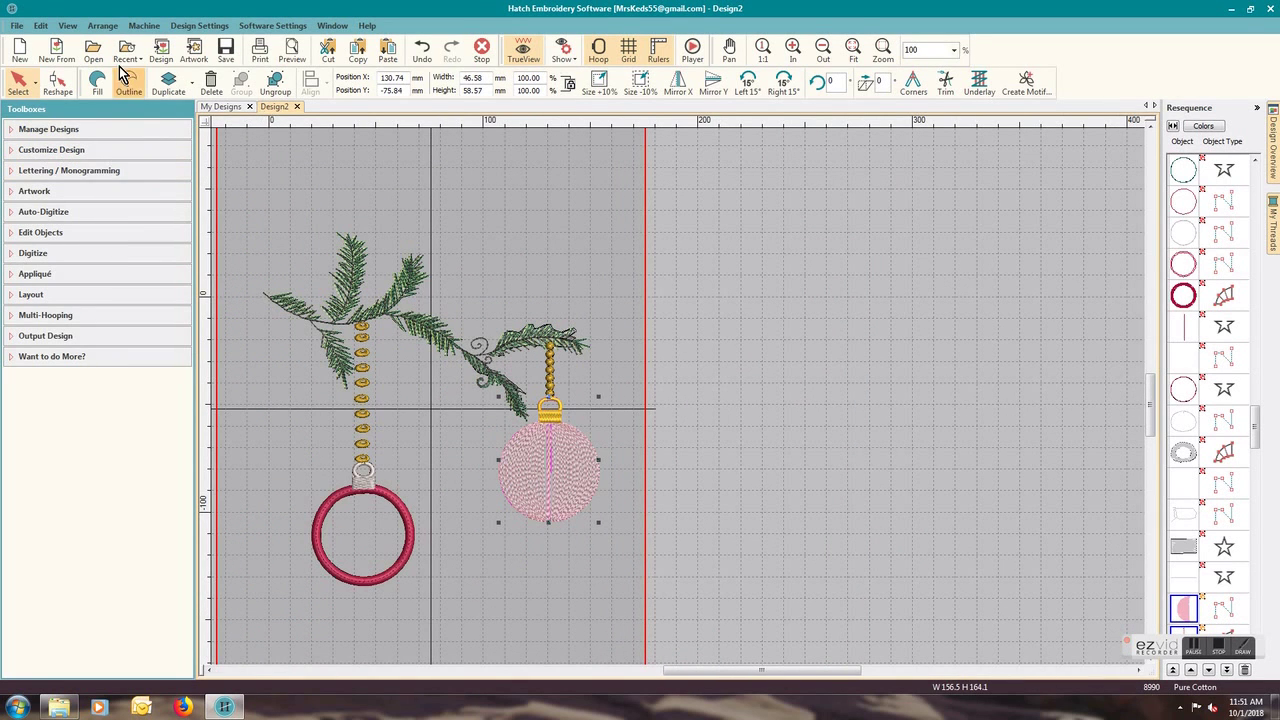
- Open the snowflake1-b design from the PES Snowflakes folder
click(93, 50)
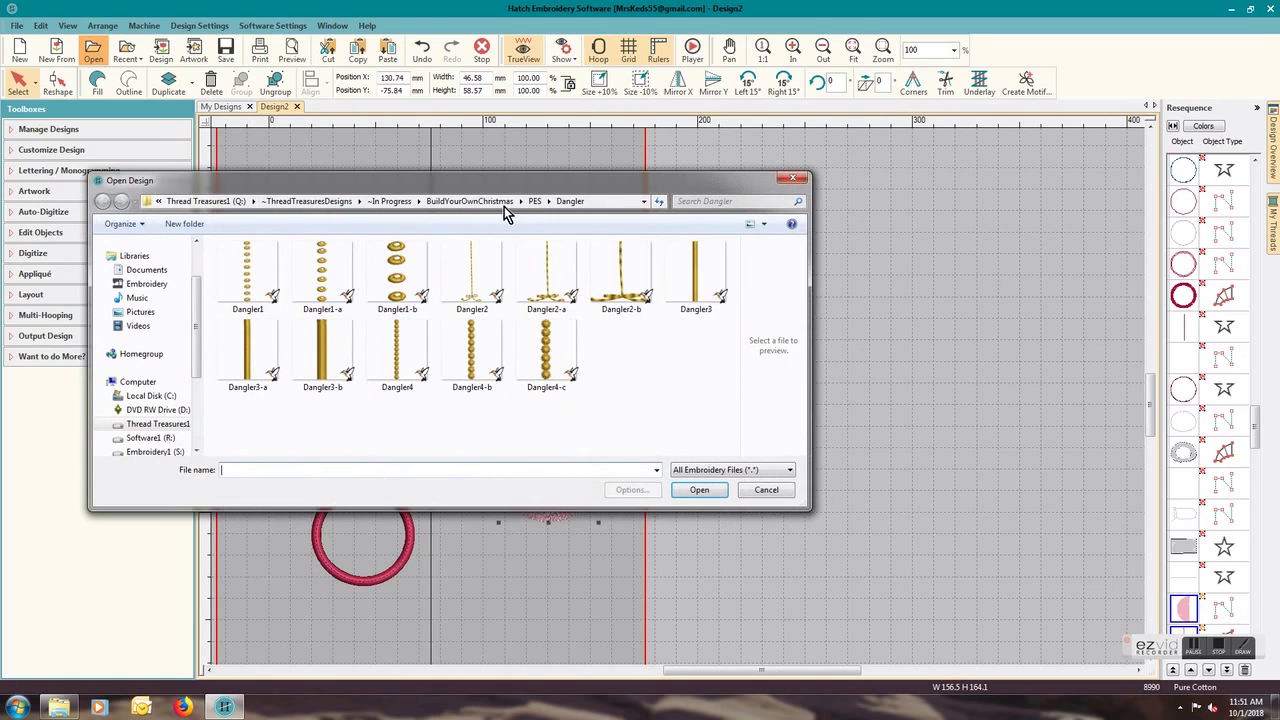
click(533, 203)
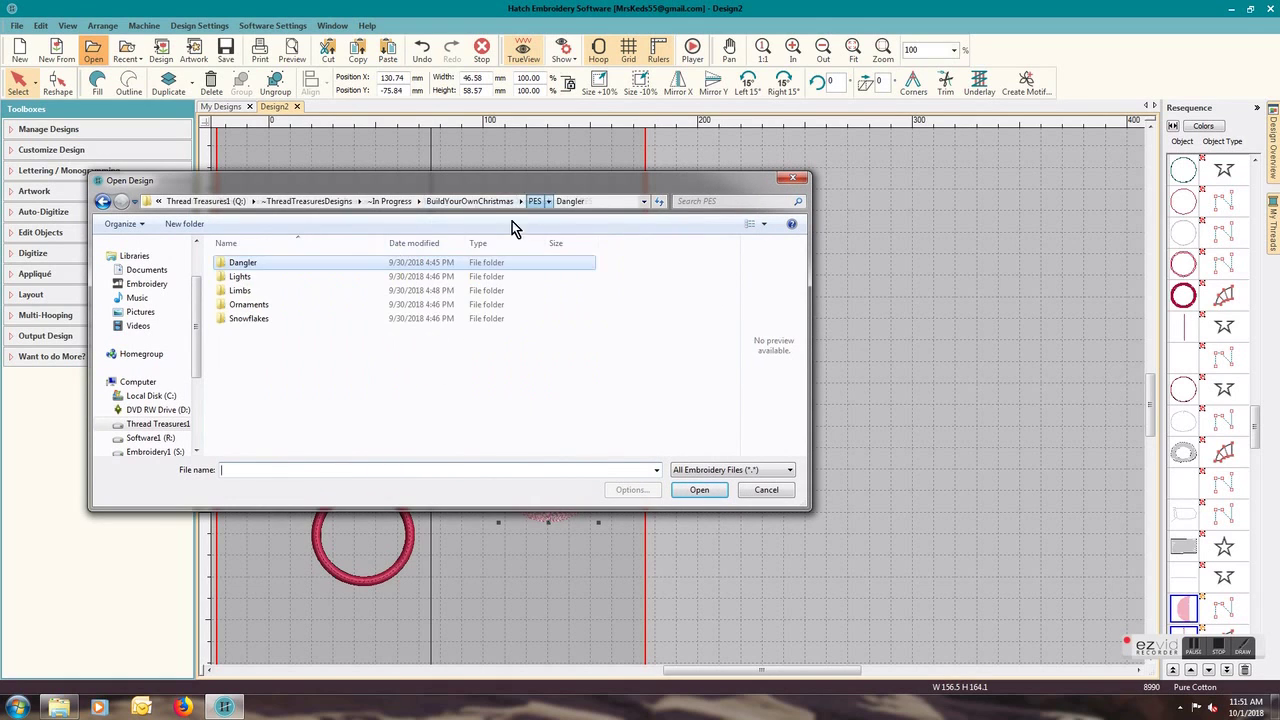
double_click(266, 319)
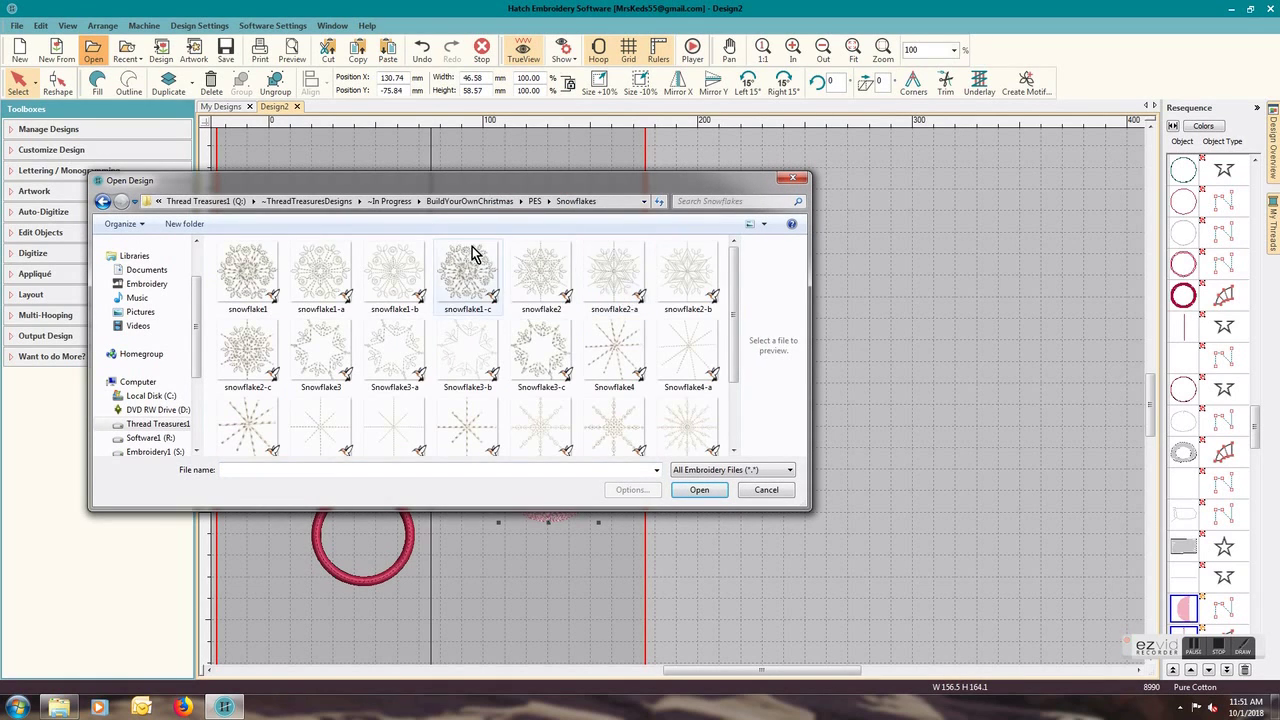
click(395, 278)
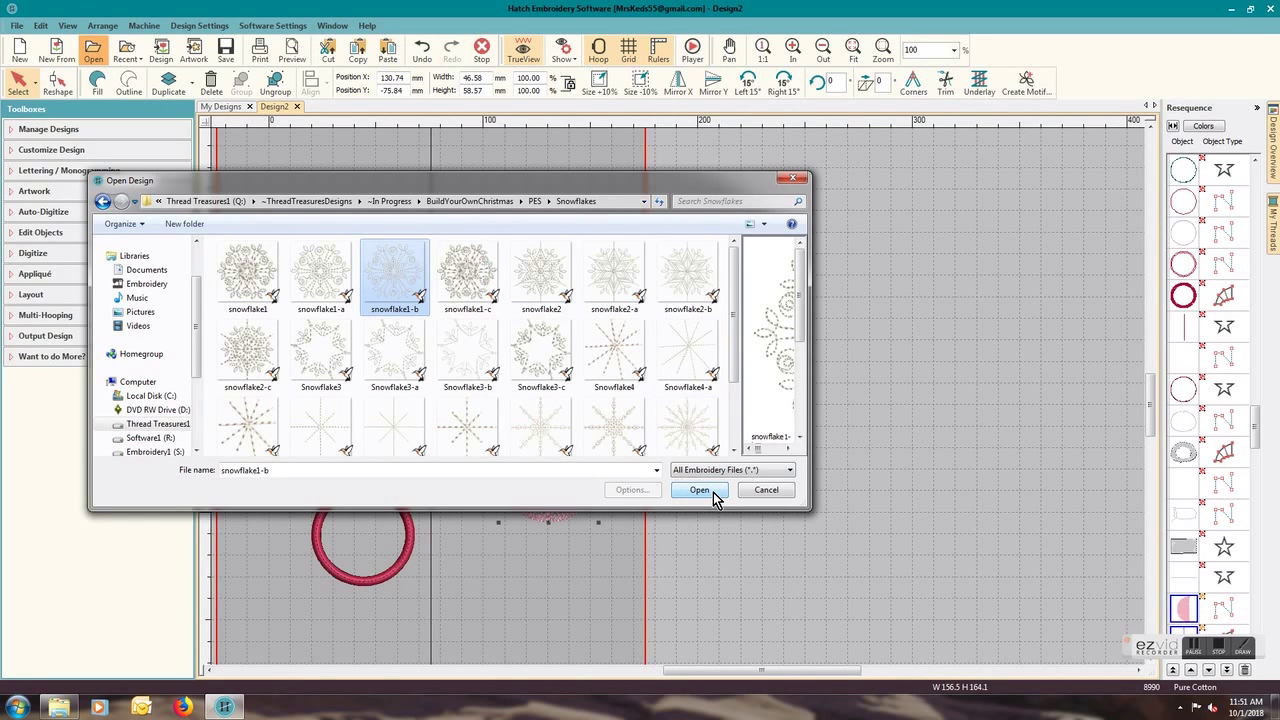
click(700, 490)
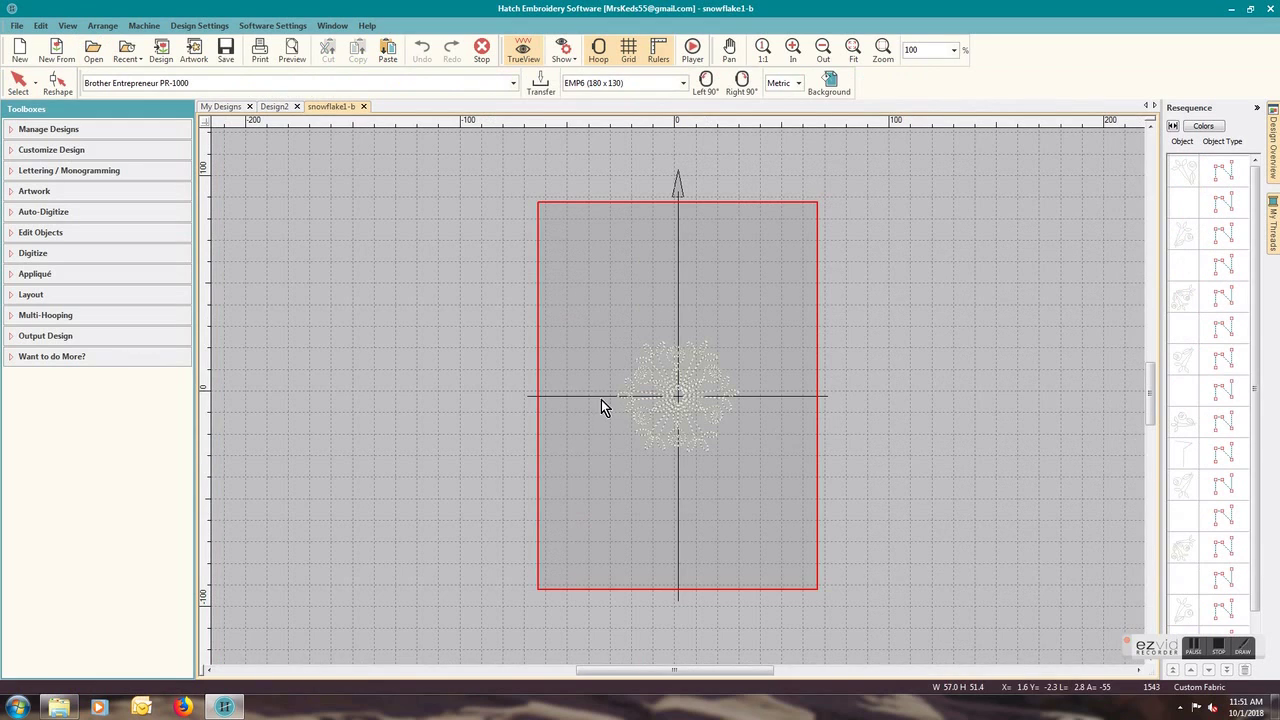
- Group all snowflake1-b parts, copy the group and close it without saving
click(680, 391)
key(ctrl+a)
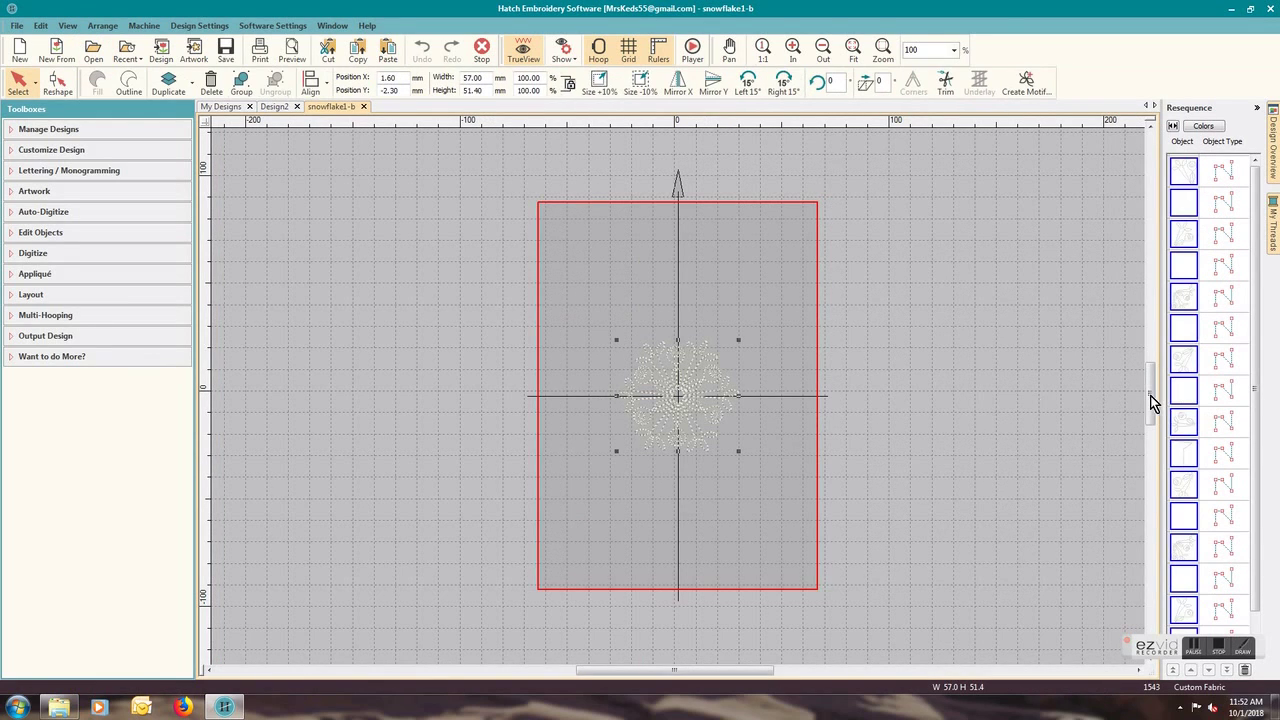
right_click(1185, 403)
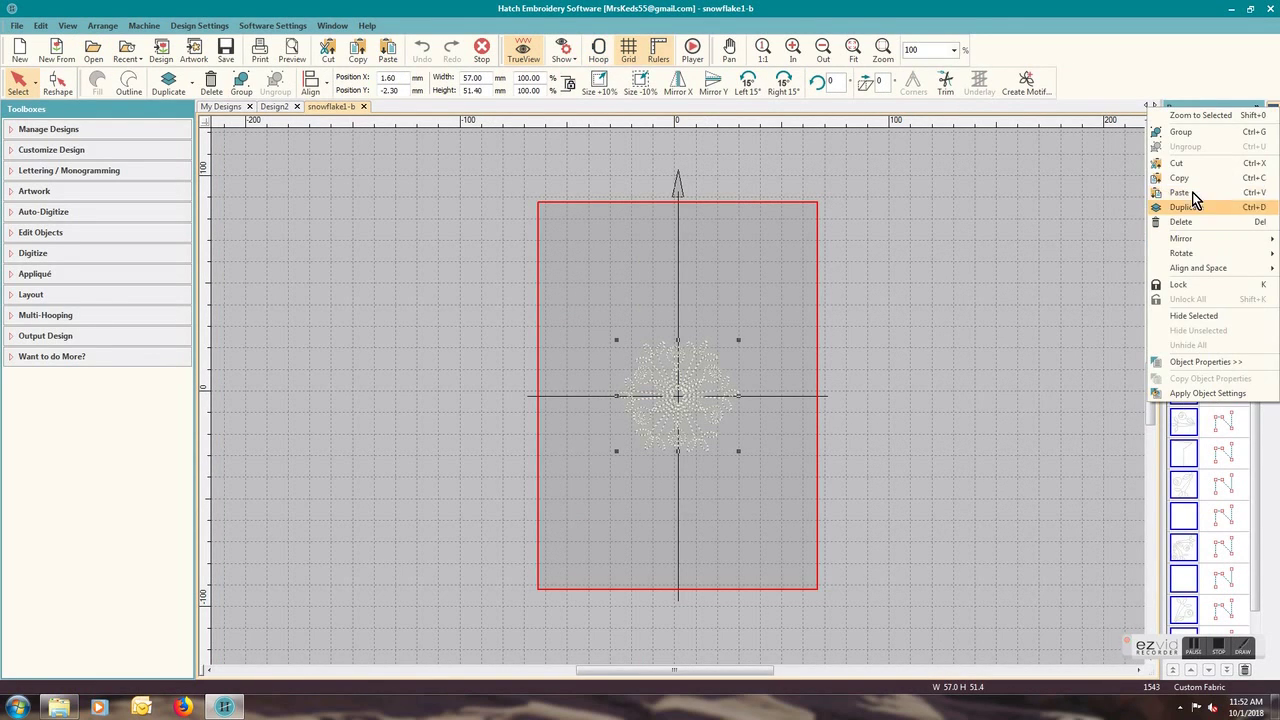
click(1210, 132)
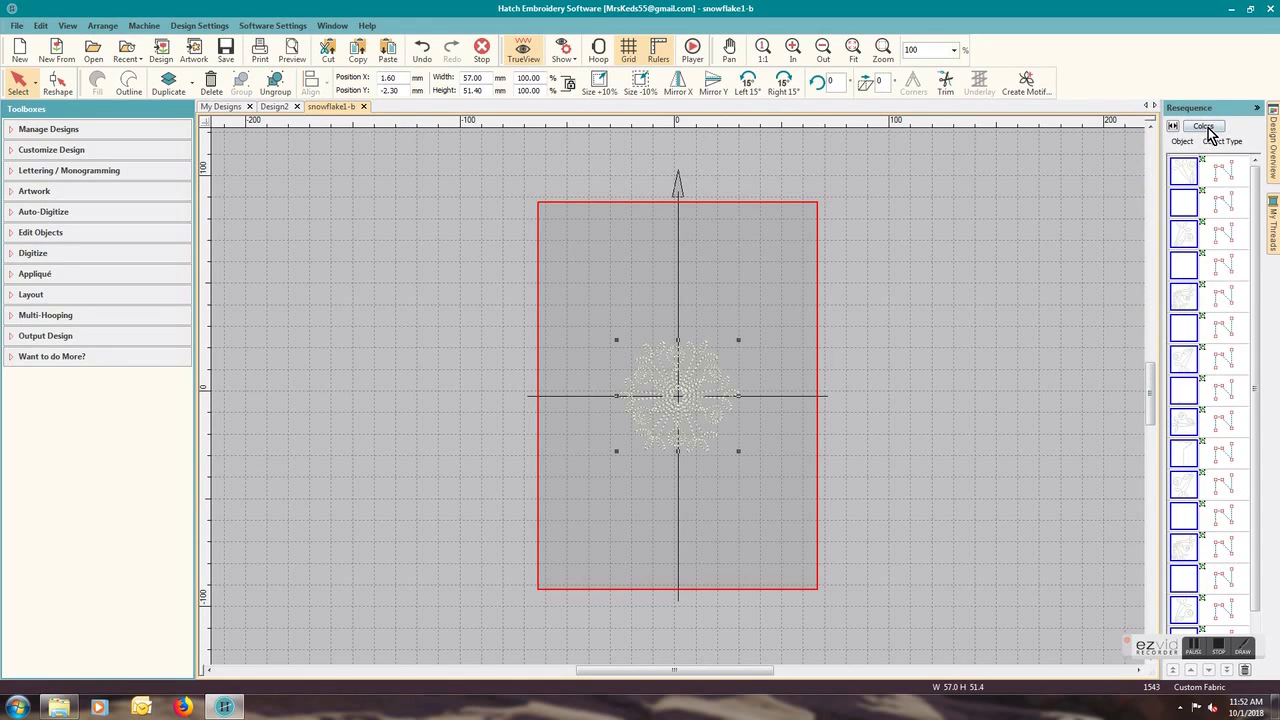
right_click(1195, 192)
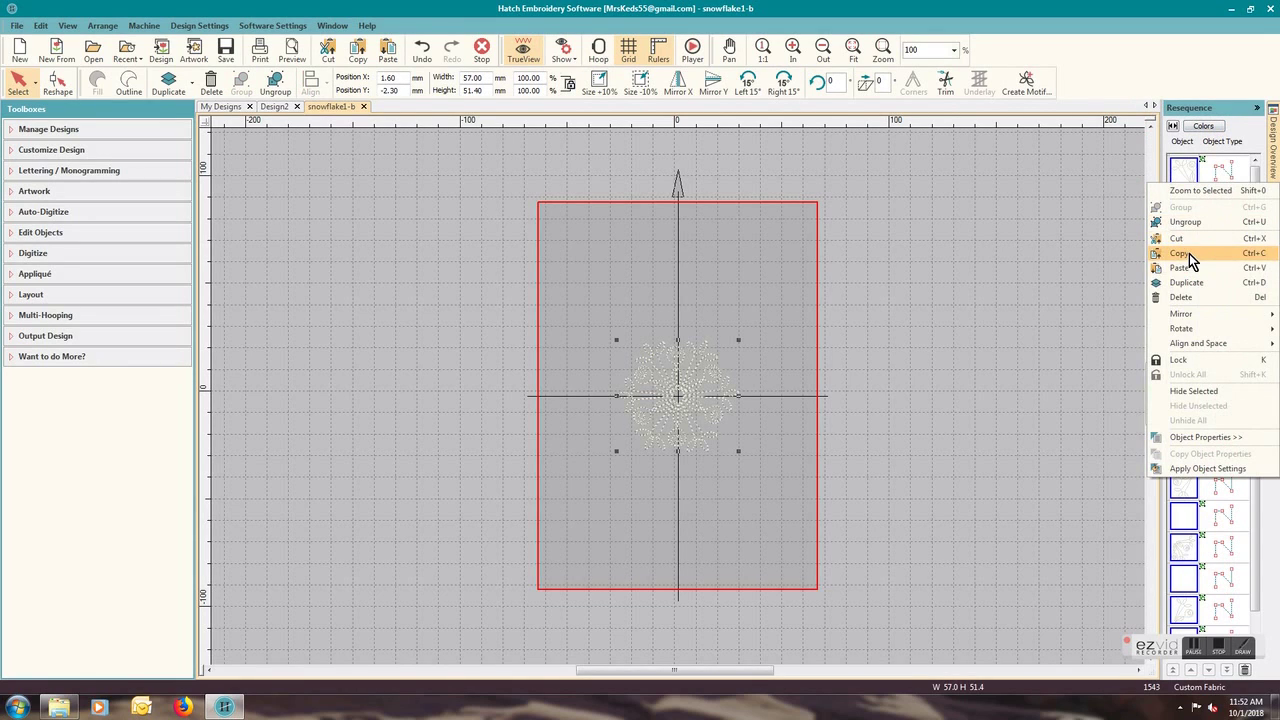
click(1189, 253)
click(365, 107)
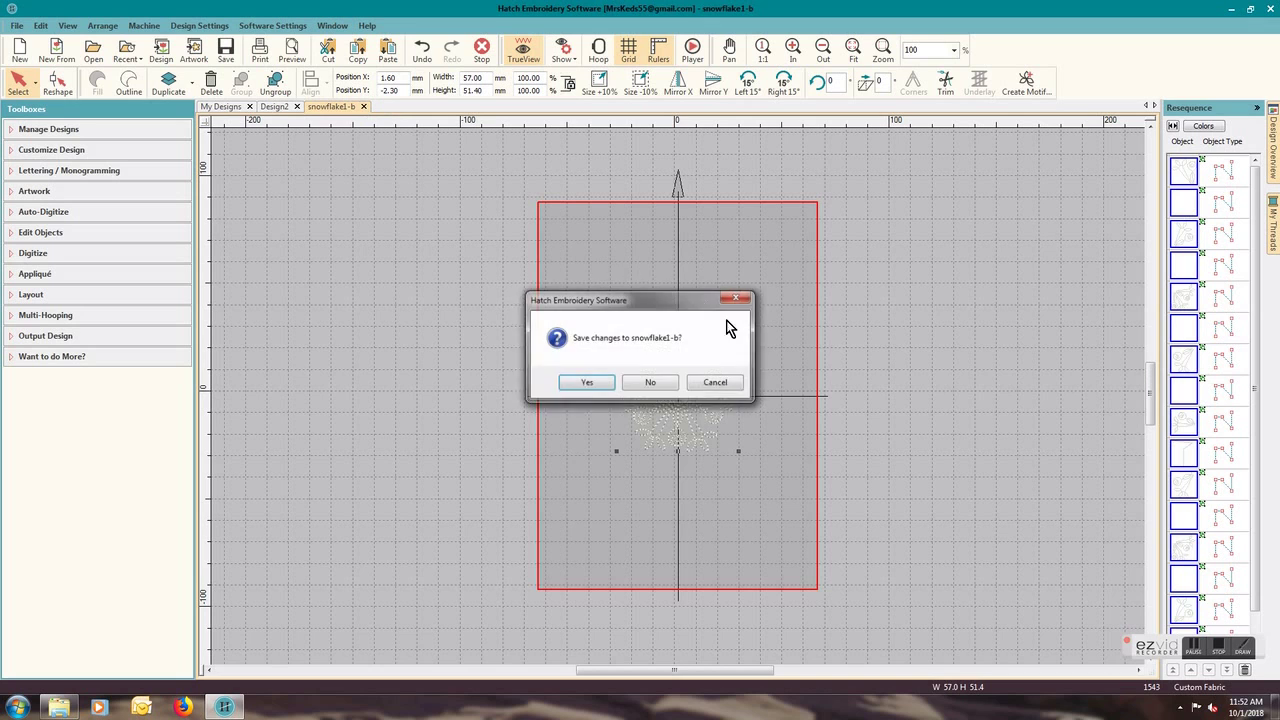
click(652, 380)
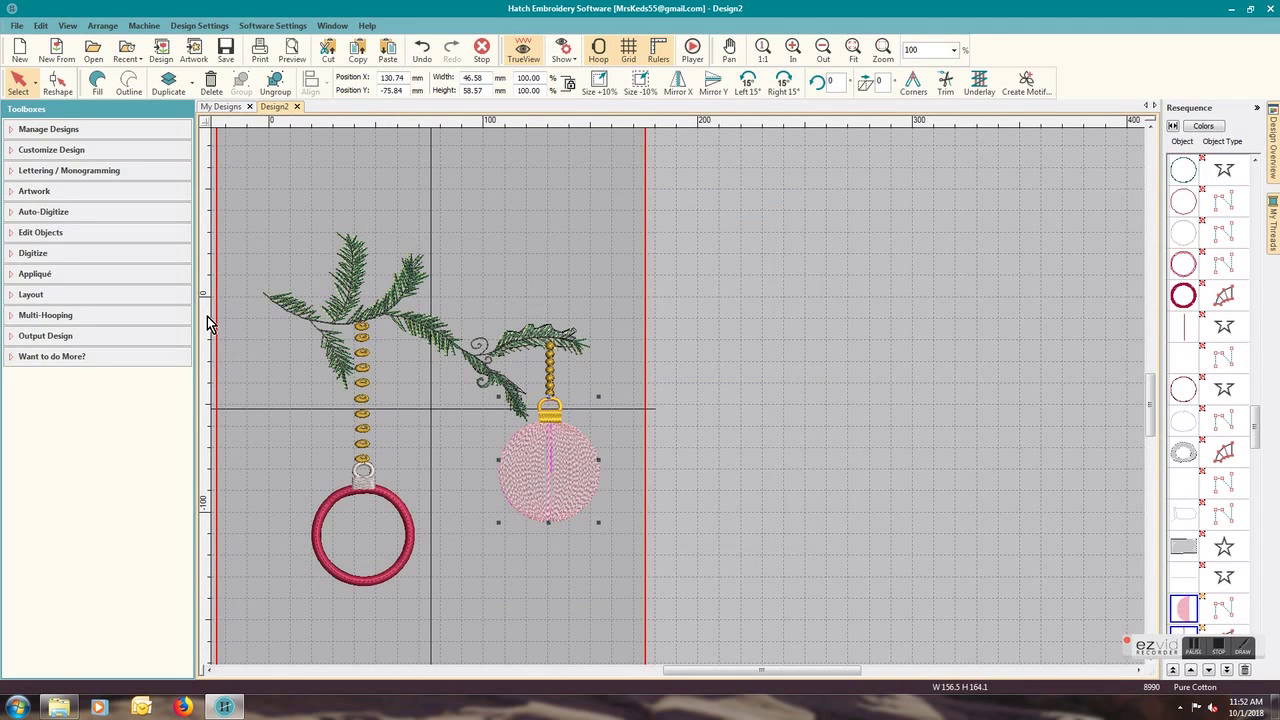
- Paste the snowflake into Design2 and drop it left of the gold bead chain
right_click(541, 206)
click(590, 324)
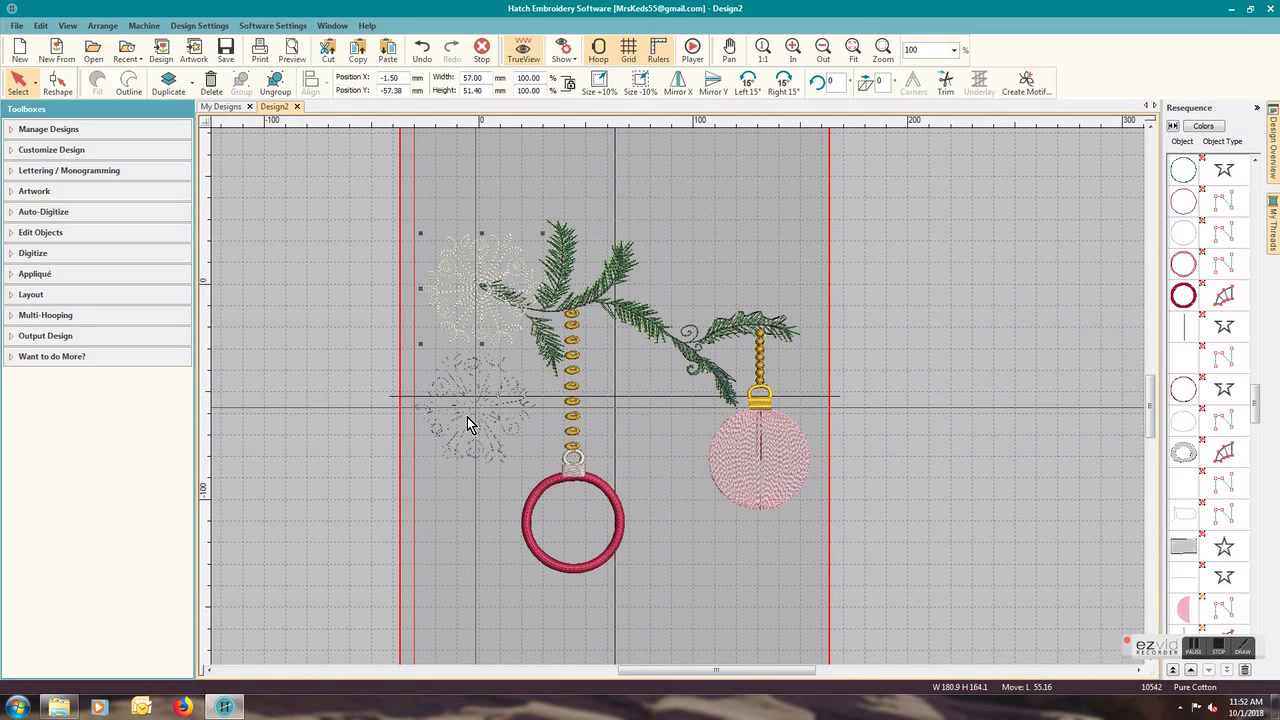
click(473, 429)
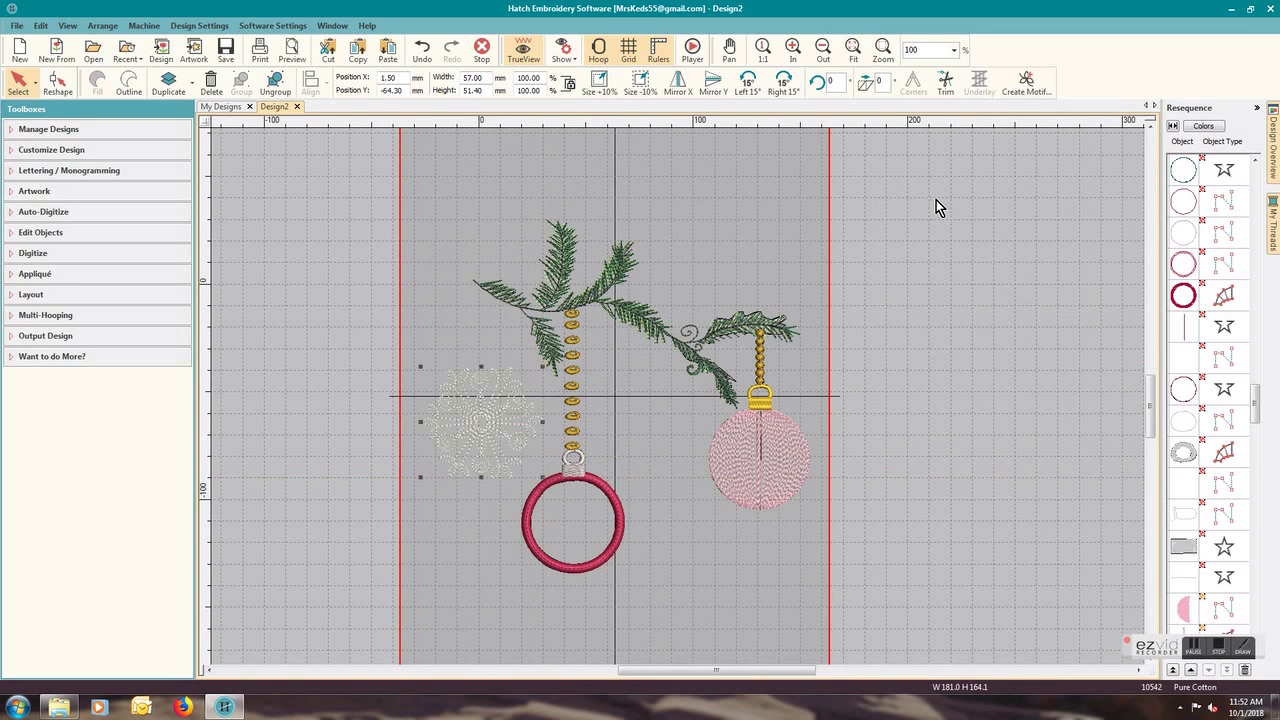
- Open Snowflake7, copy its snowflake and close the Snowflake7 tab
click(93, 52)
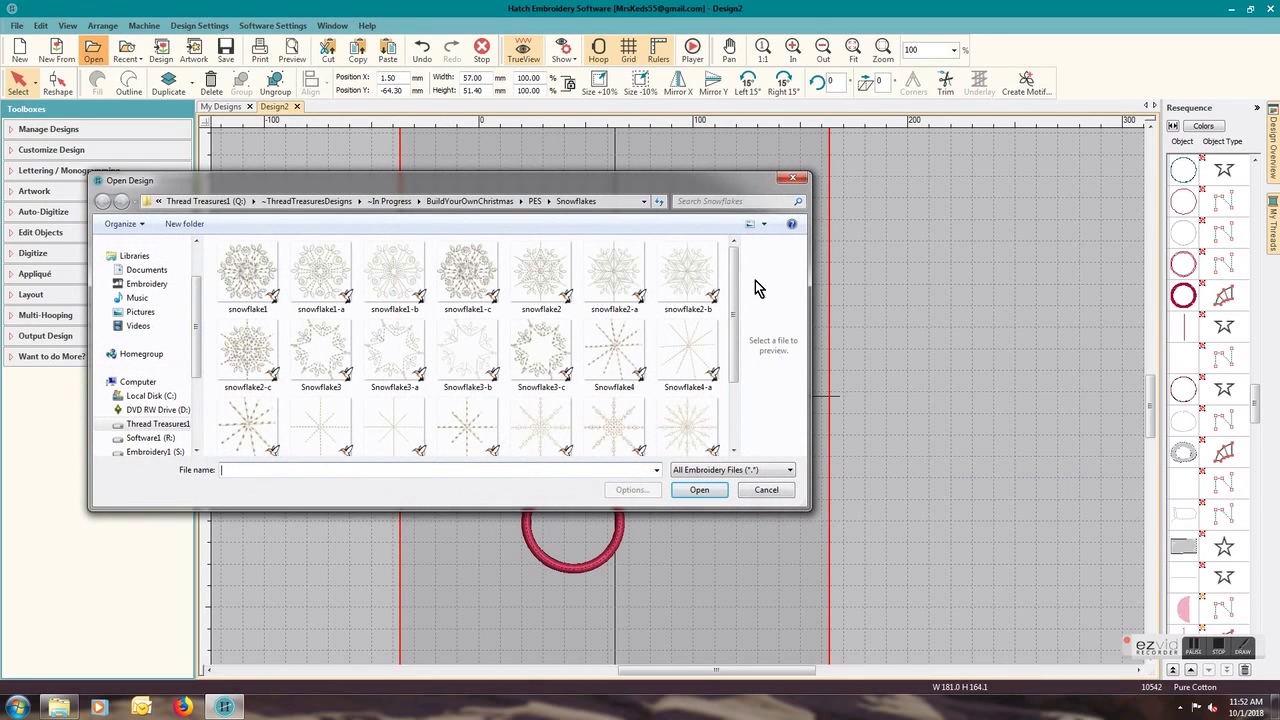
drag(736, 318, 737, 344)
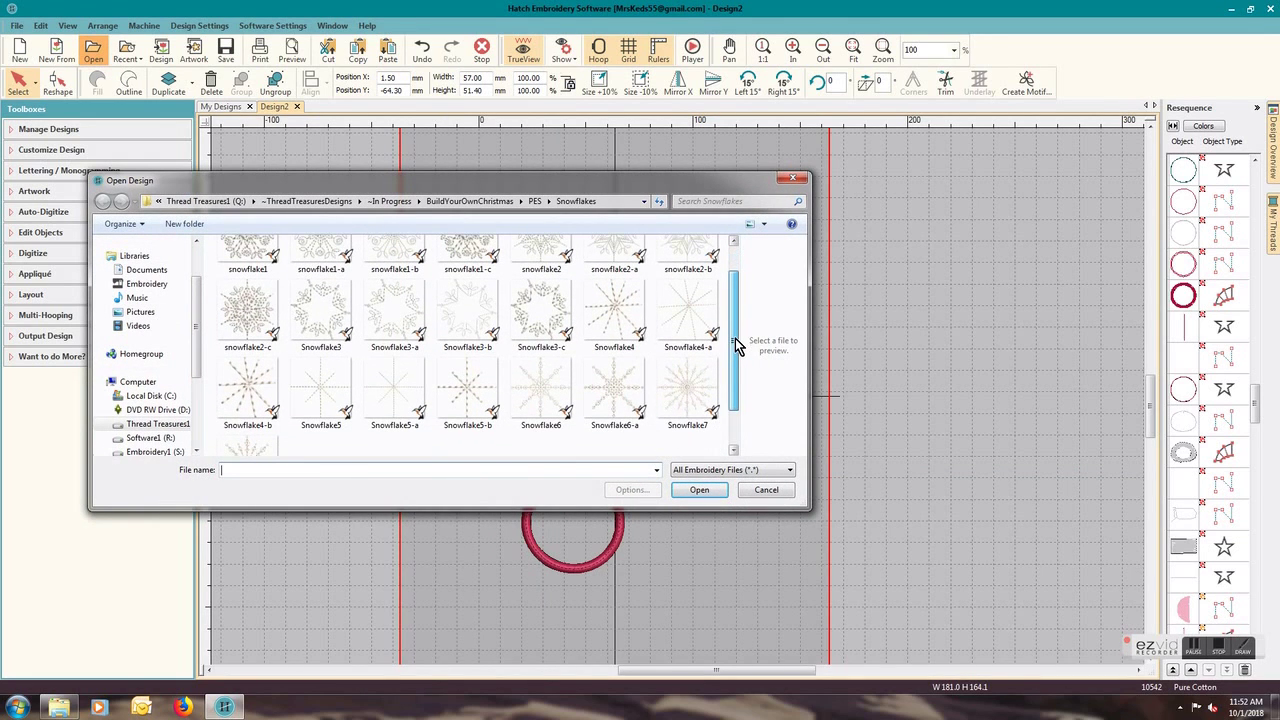
click(697, 397)
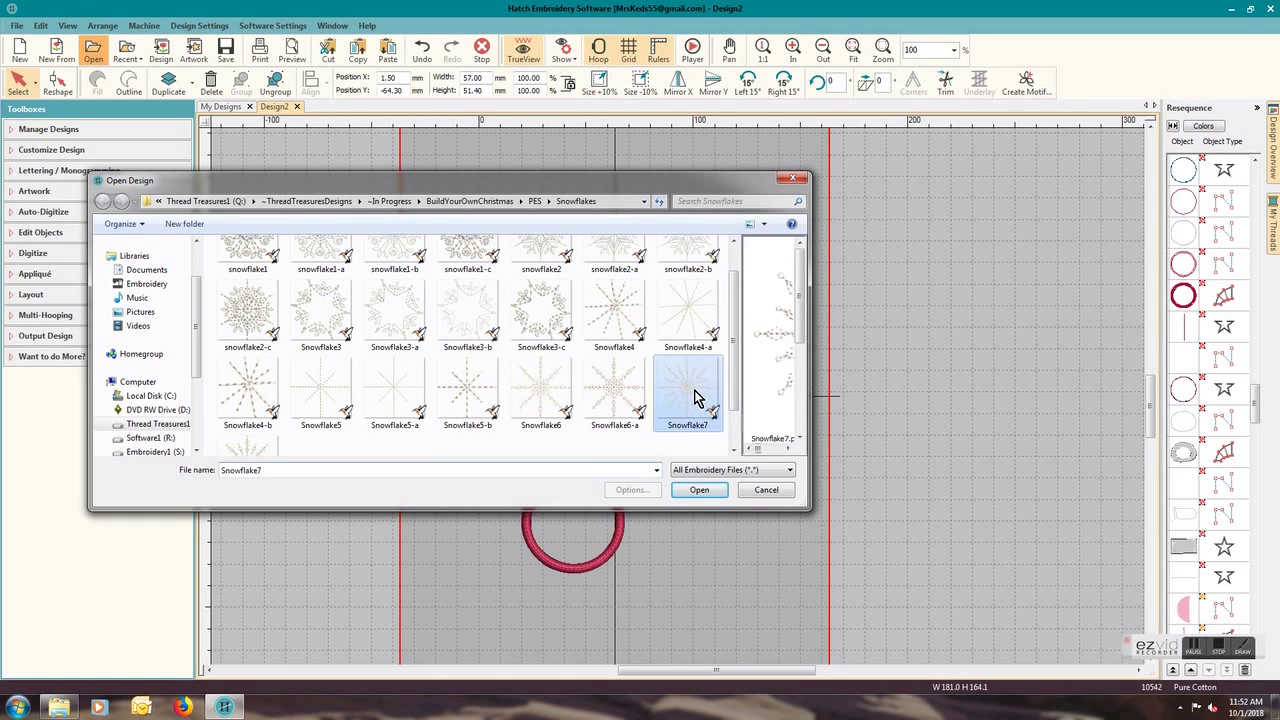
click(706, 491)
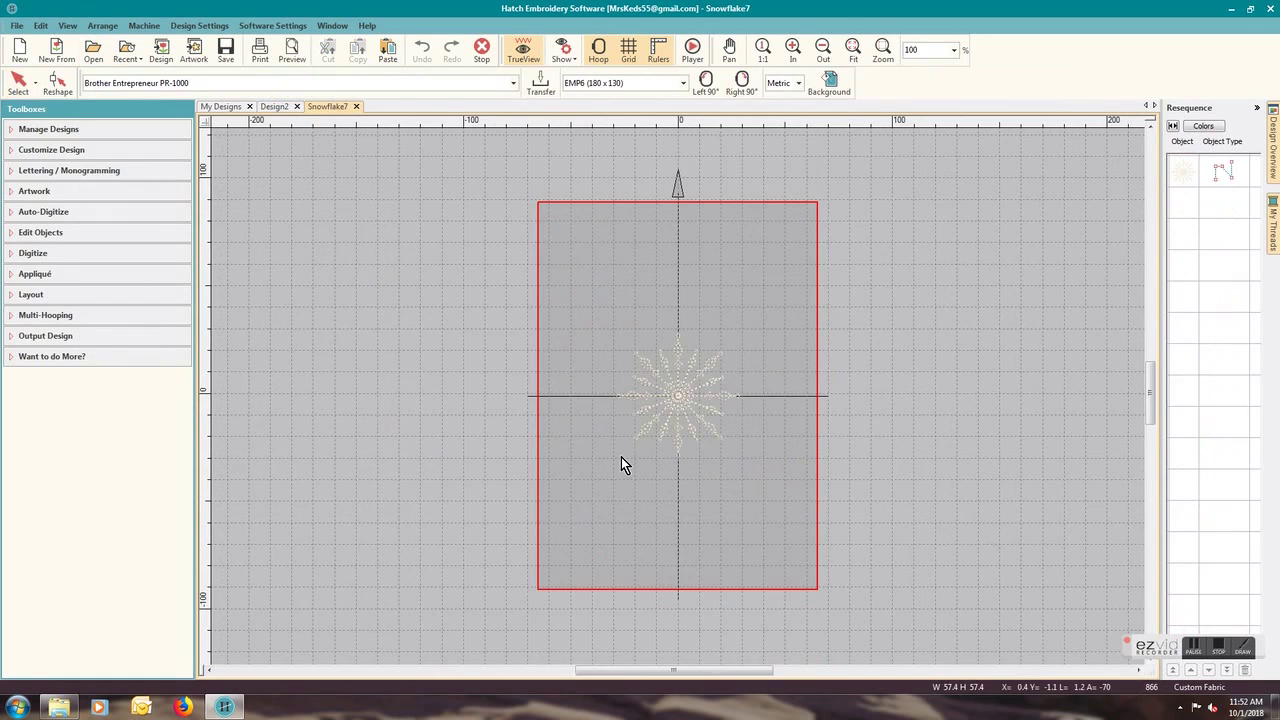
right_click(710, 404)
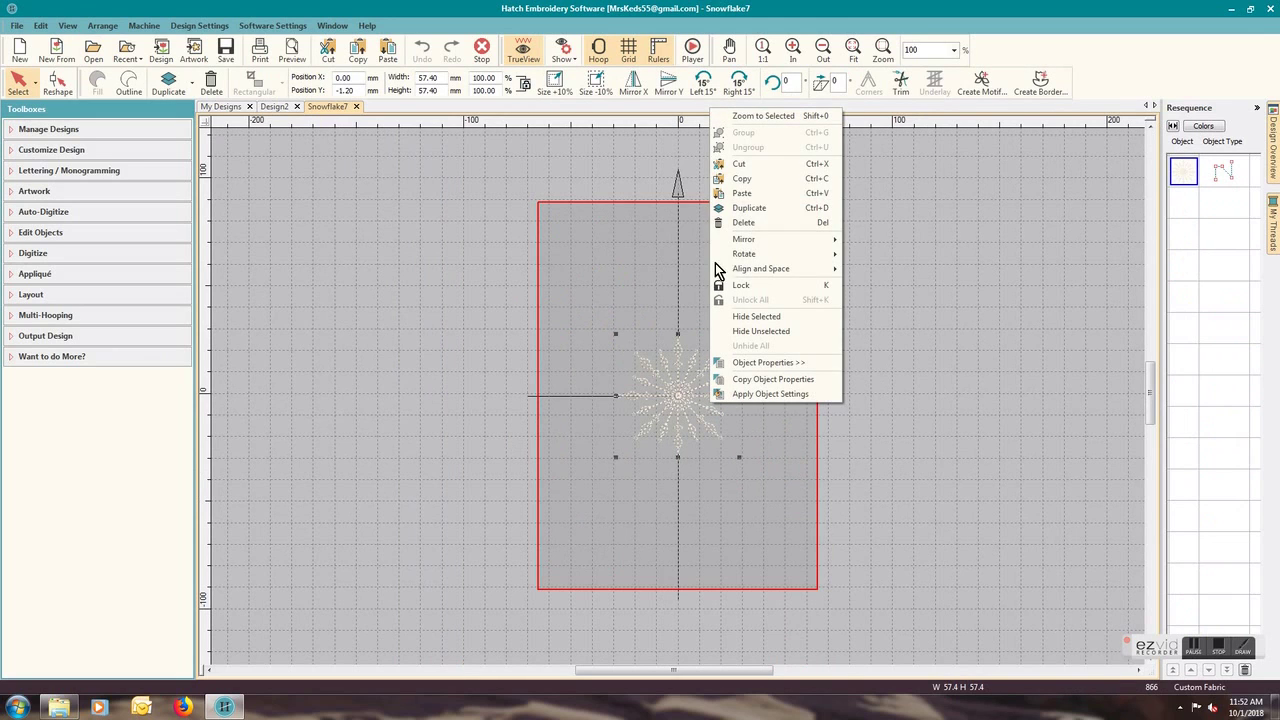
key(Escape)
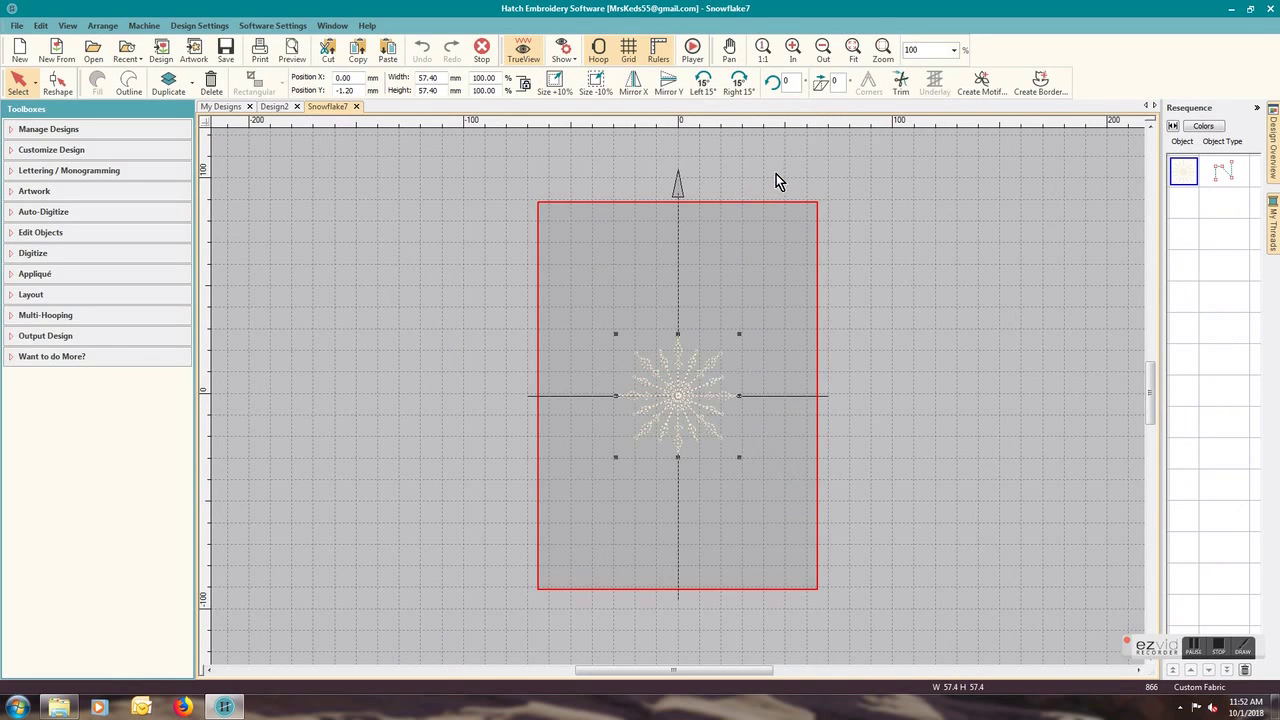
click(354, 107)
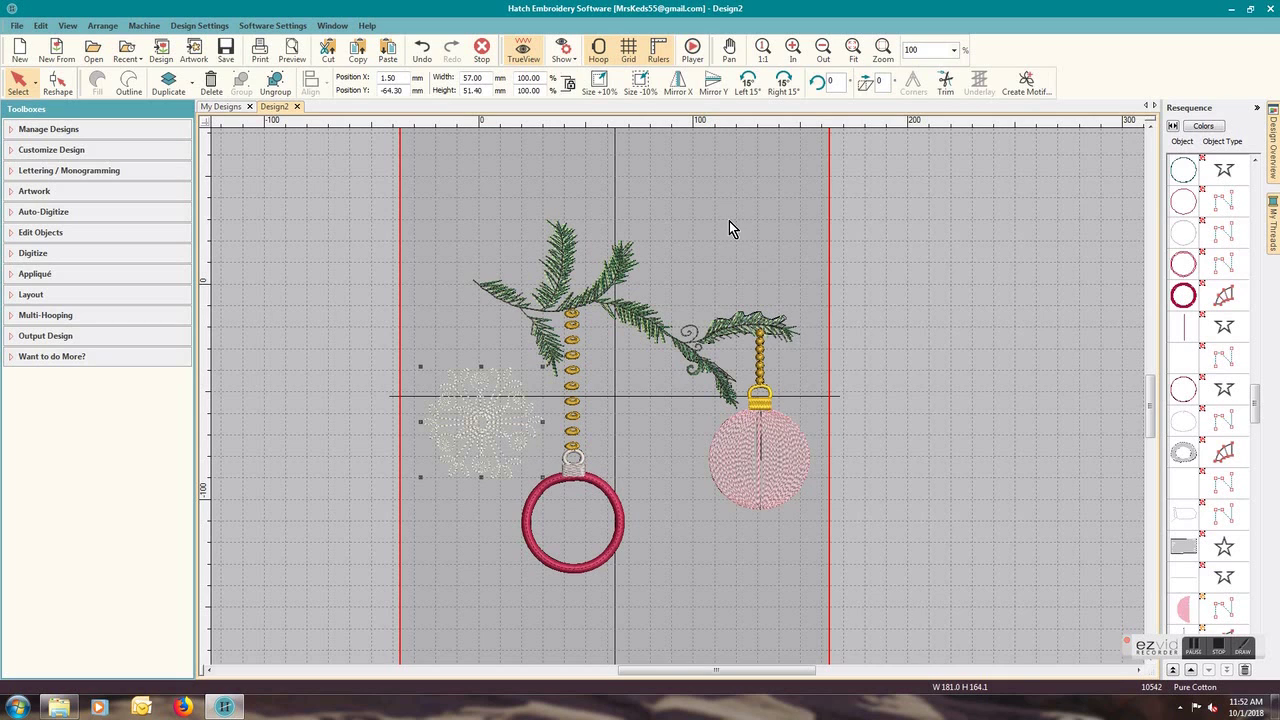
- Paste Snowflake7 into Design2 and move it above the branch toward the upper right
right_click(728, 221)
click(786, 338)
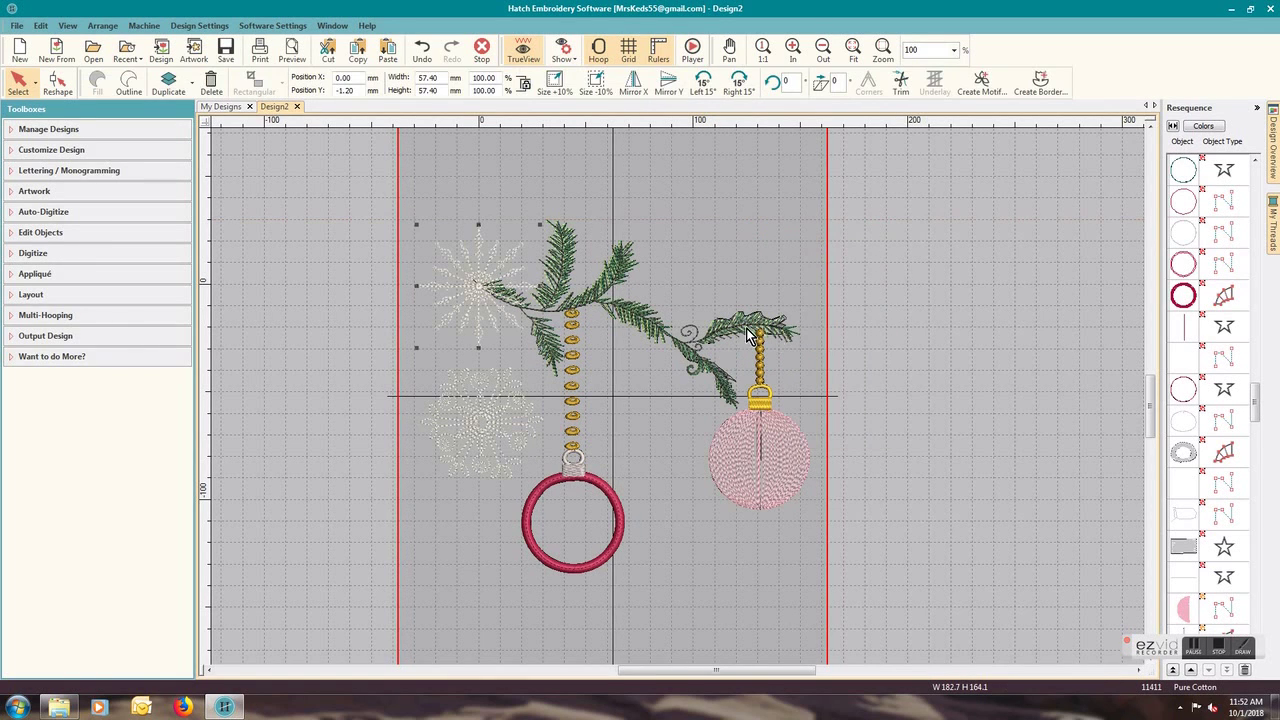
drag(471, 286, 700, 226)
scroll(627, 481, down, 1)
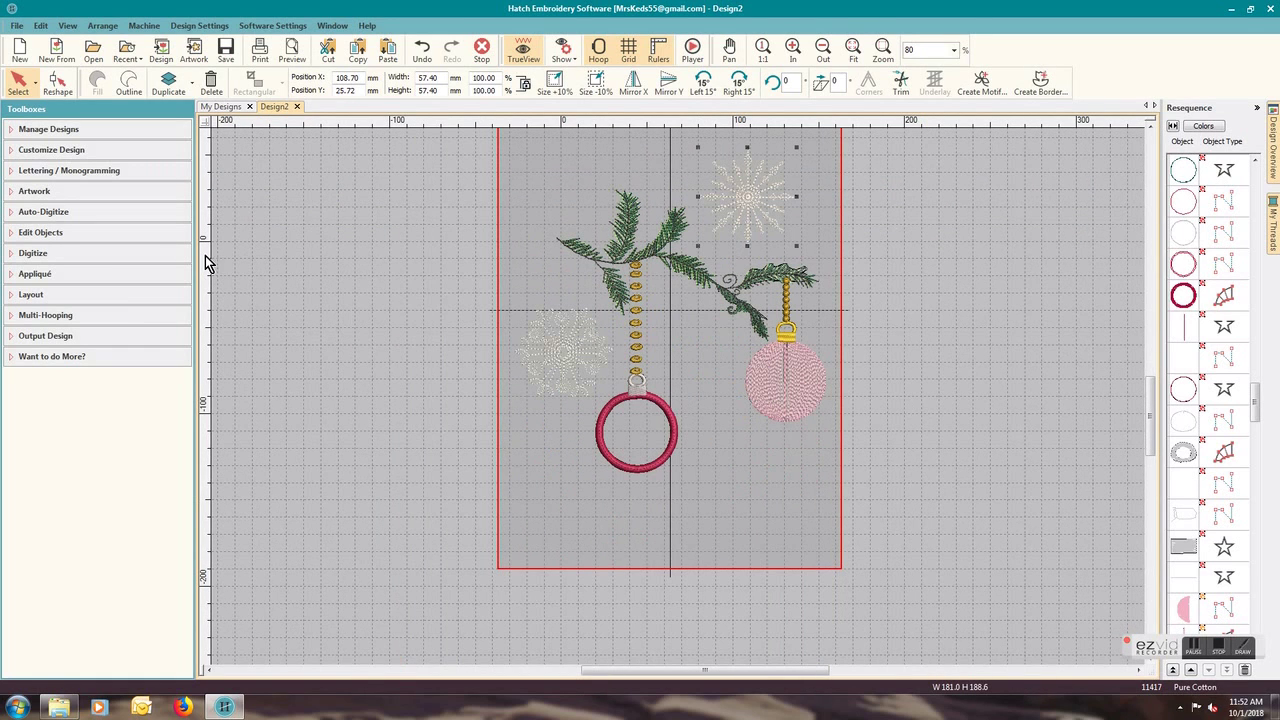
- Open the RedBulb-a design from the PES Lights folder
click(94, 48)
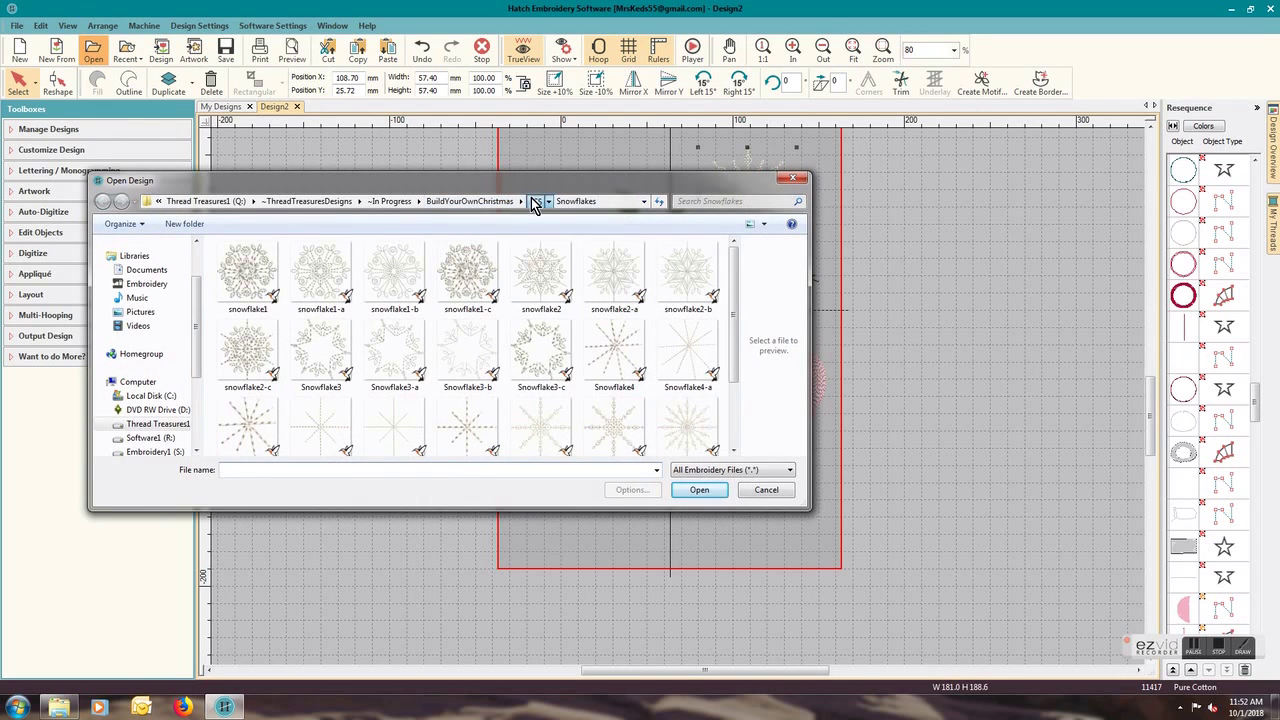
click(538, 202)
double_click(259, 279)
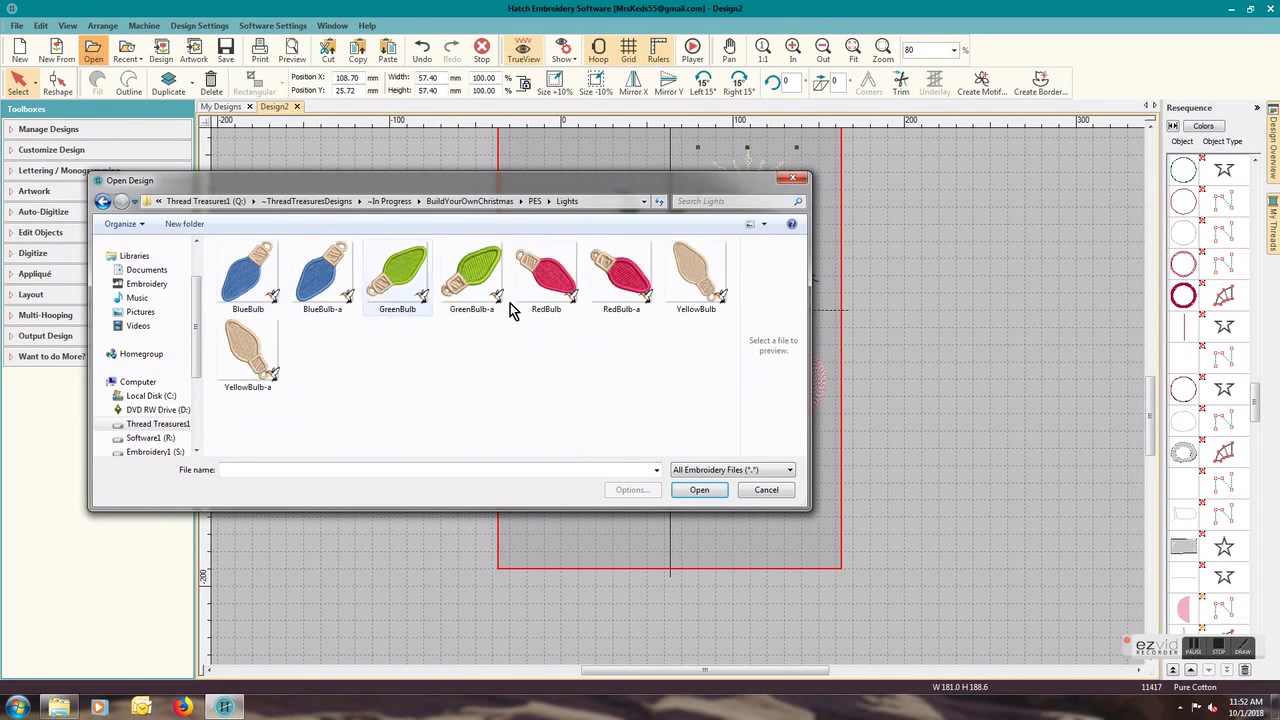
click(645, 280)
double_click(656, 280)
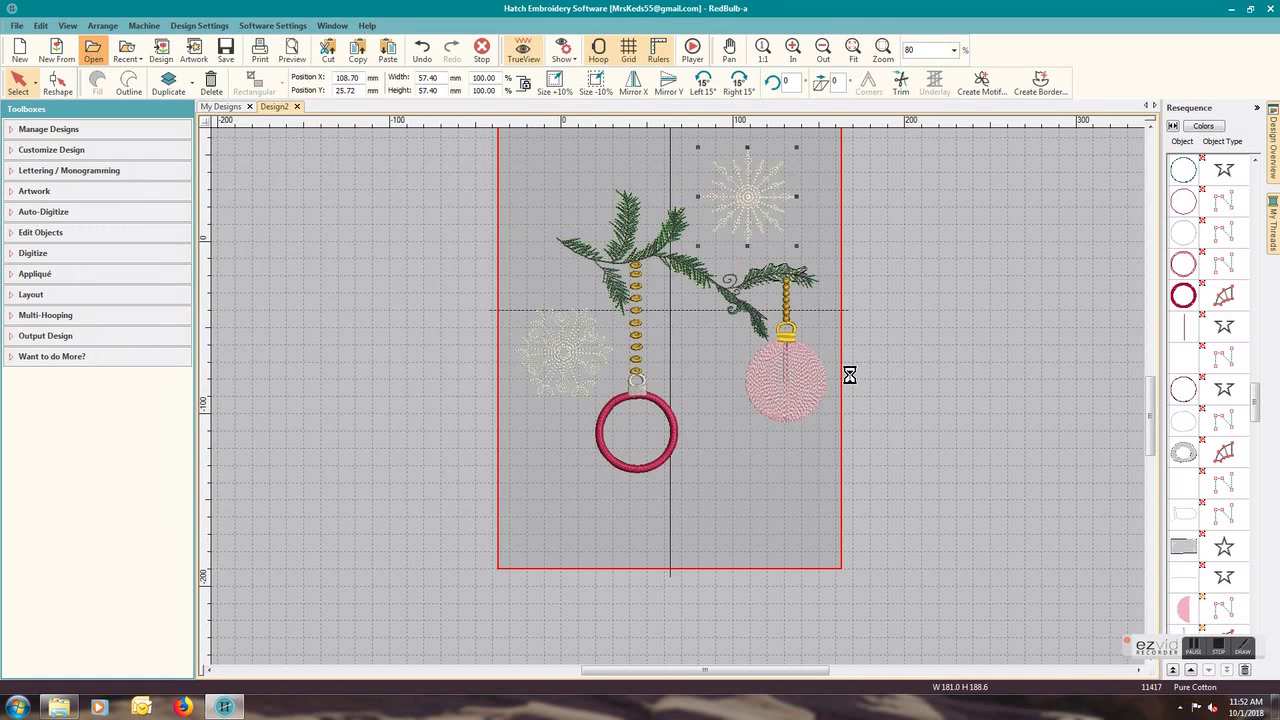
- Group all RedBulb-a parts, copy the group and close it without saving
key(ctrl+a)
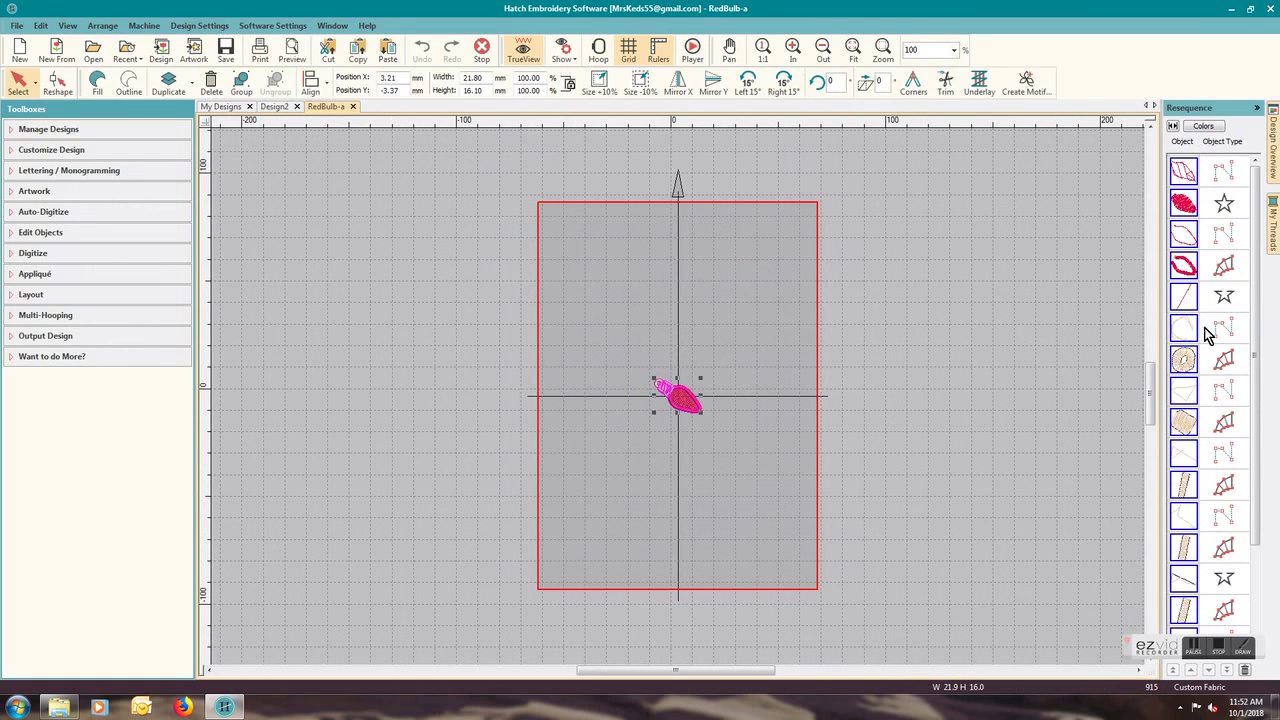
right_click(1203, 330)
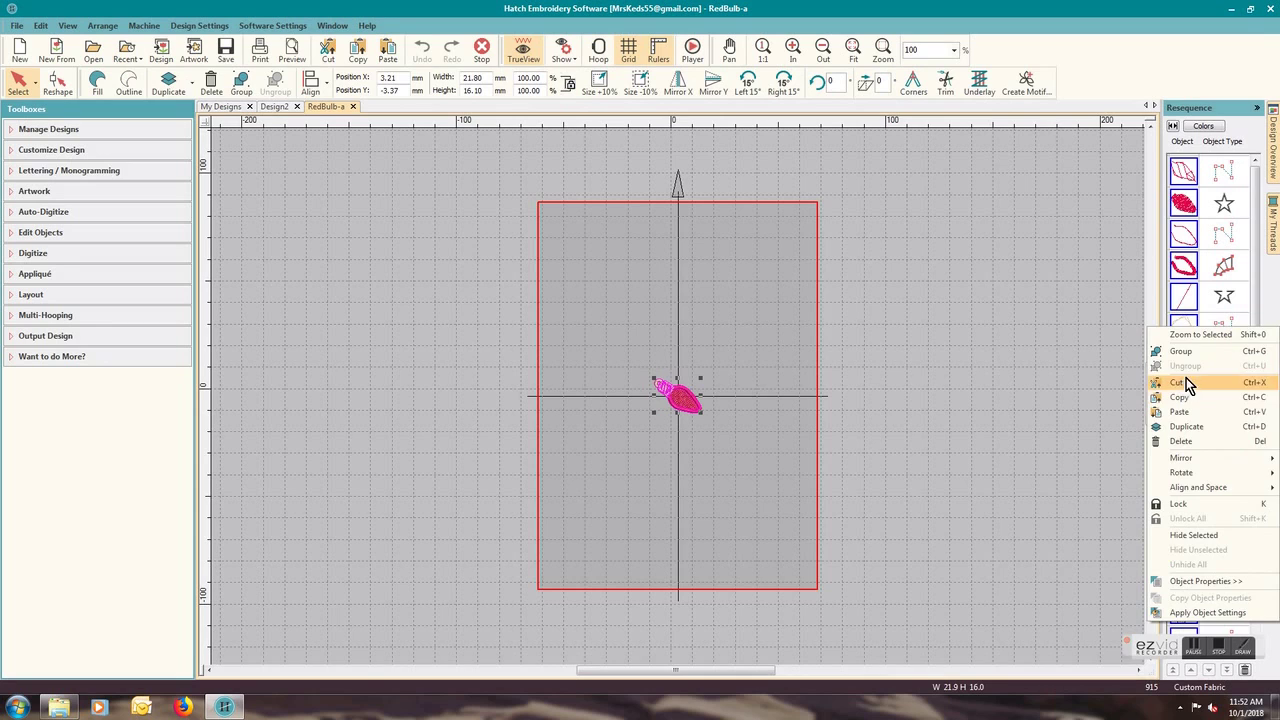
click(1185, 351)
right_click(1190, 289)
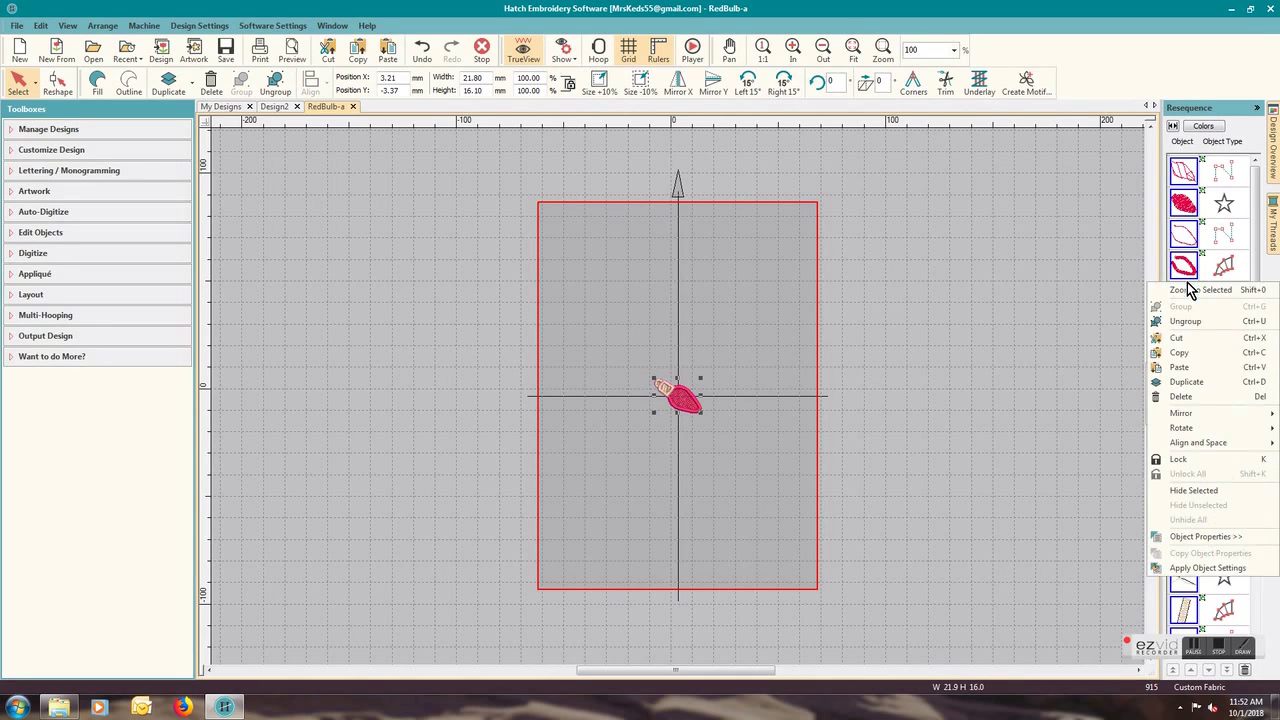
click(1182, 353)
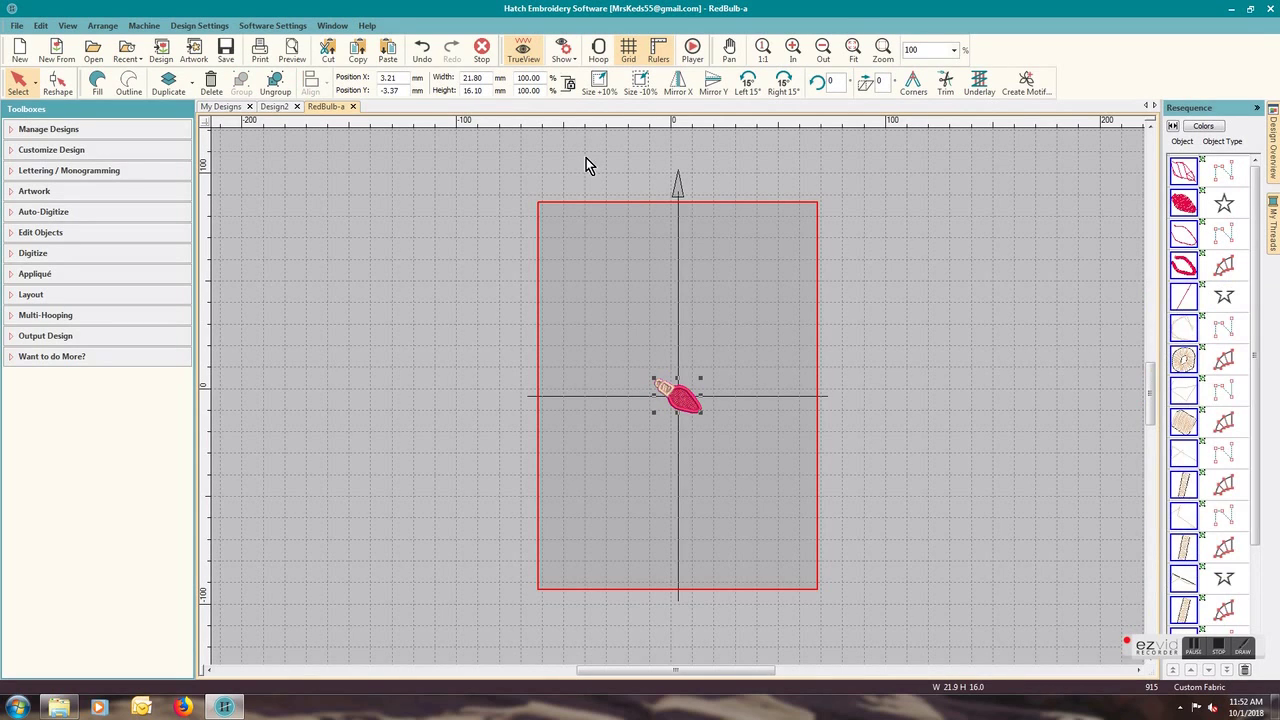
click(352, 106)
click(652, 383)
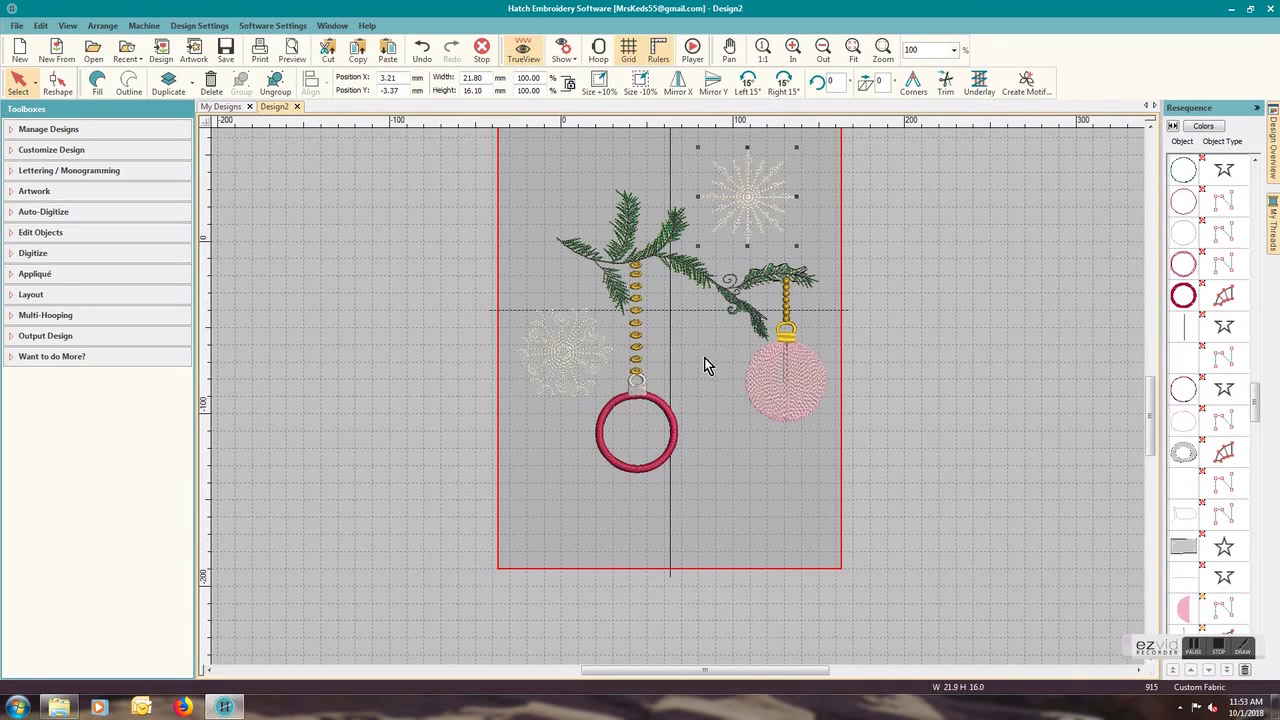
- Paste the red bulb into Design2 and hang it at the pine branch's right tip
right_click(725, 513)
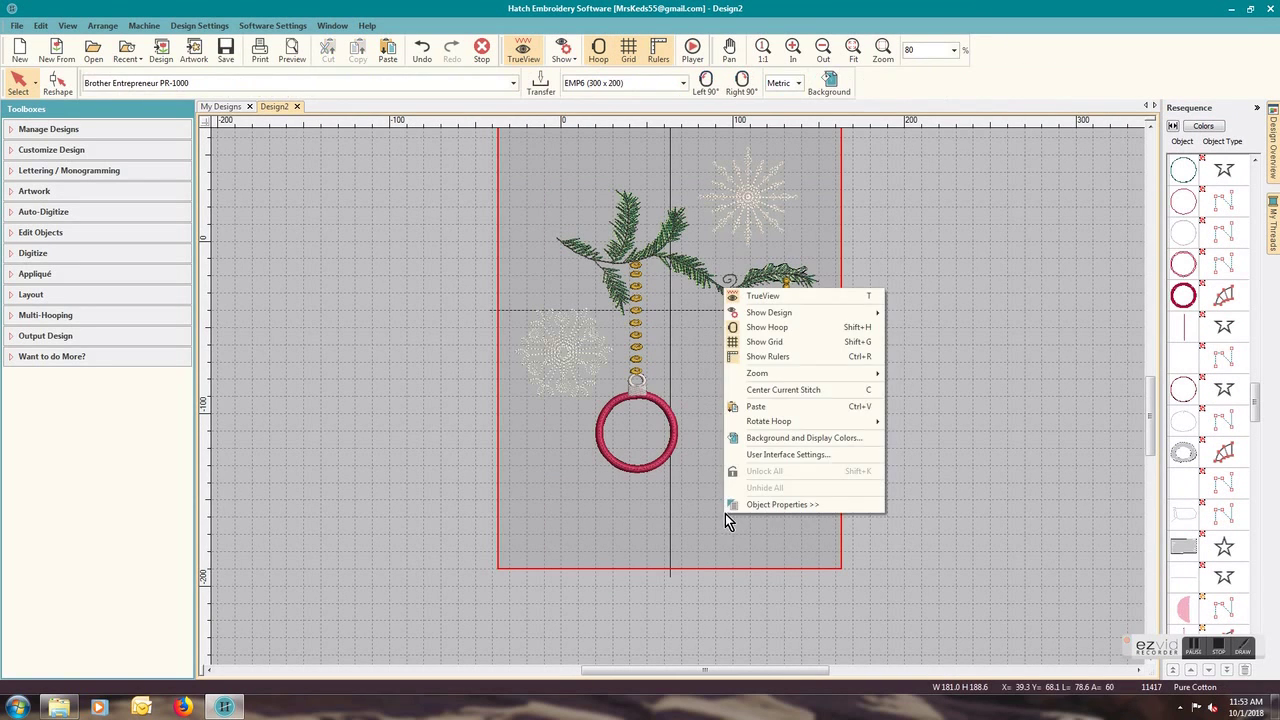
click(774, 407)
drag(566, 248, 829, 304)
scroll(1006, 380, down, 1)
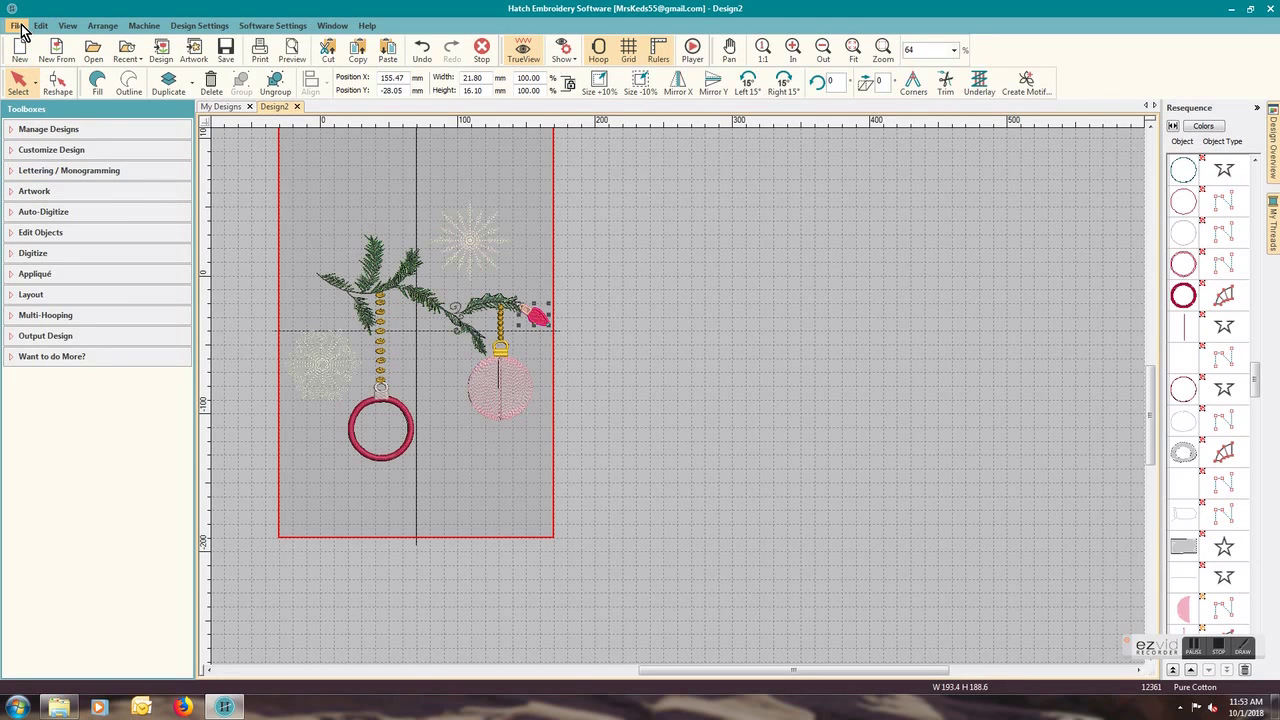
- Export Design2 as MyChristmasDesign in Brother/Babylock/Deco (*.PES) format
click(18, 27)
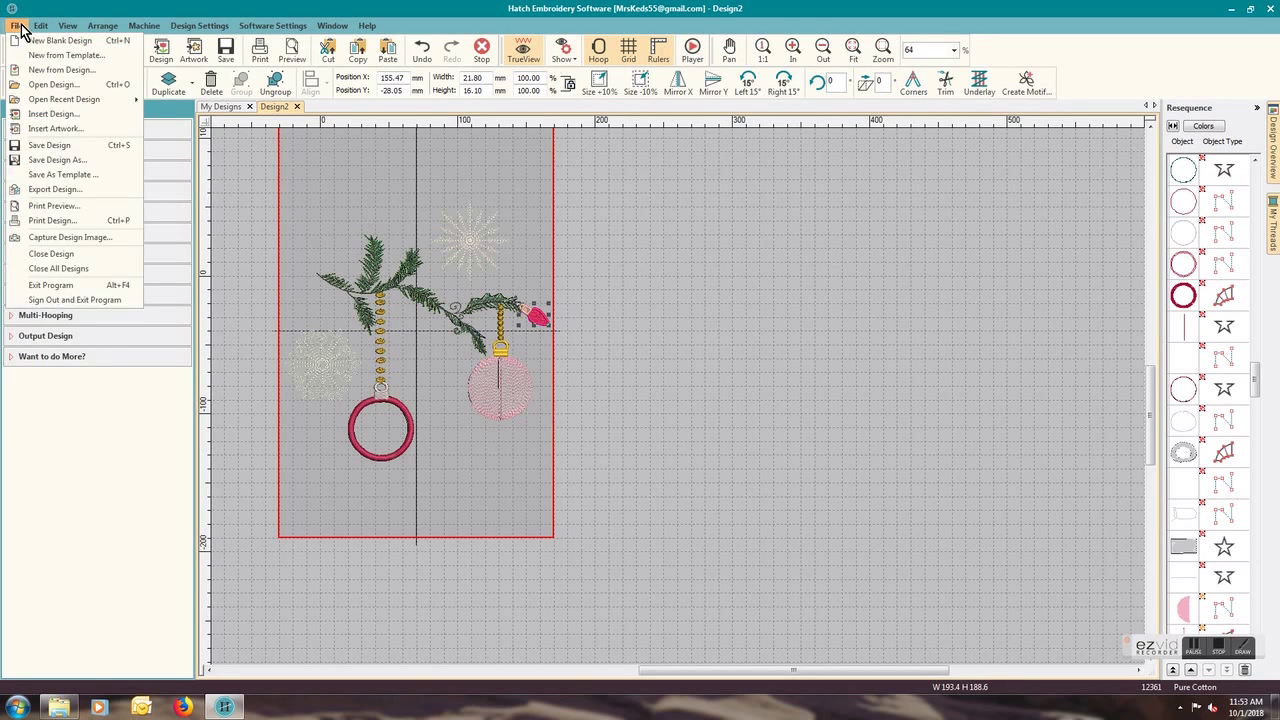
click(83, 193)
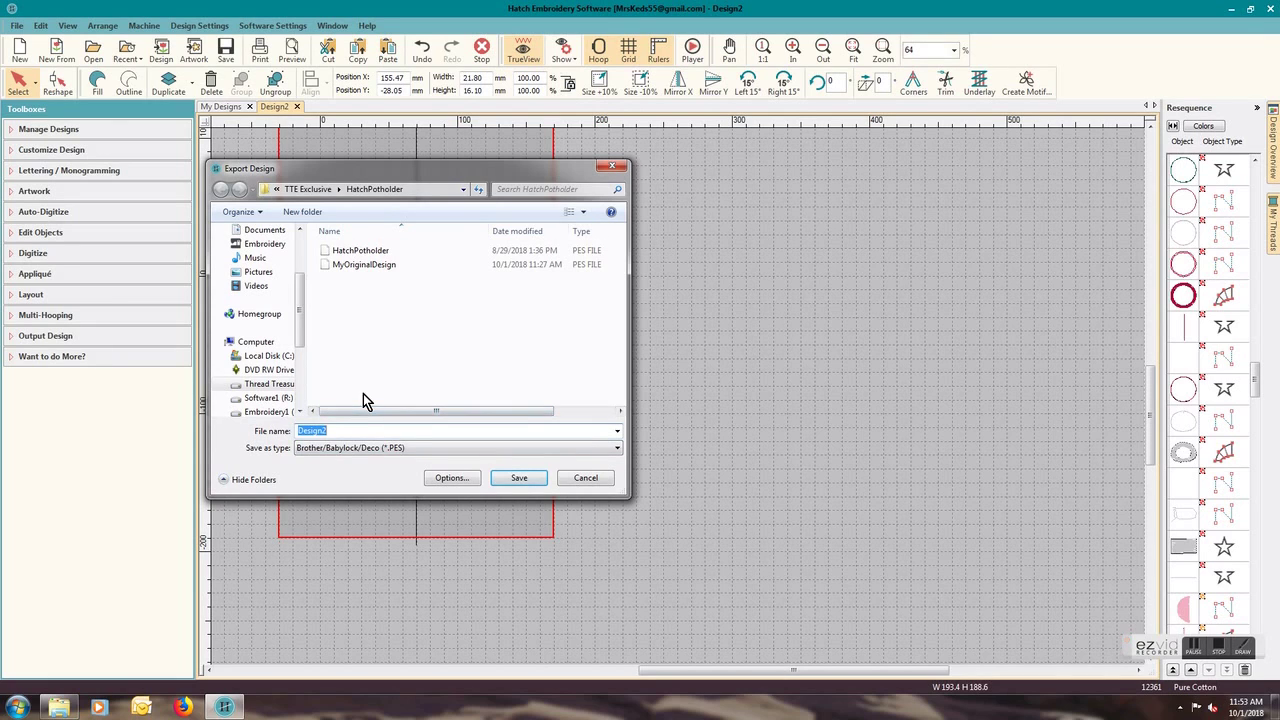
text(MyChristmas)
click(519, 478)
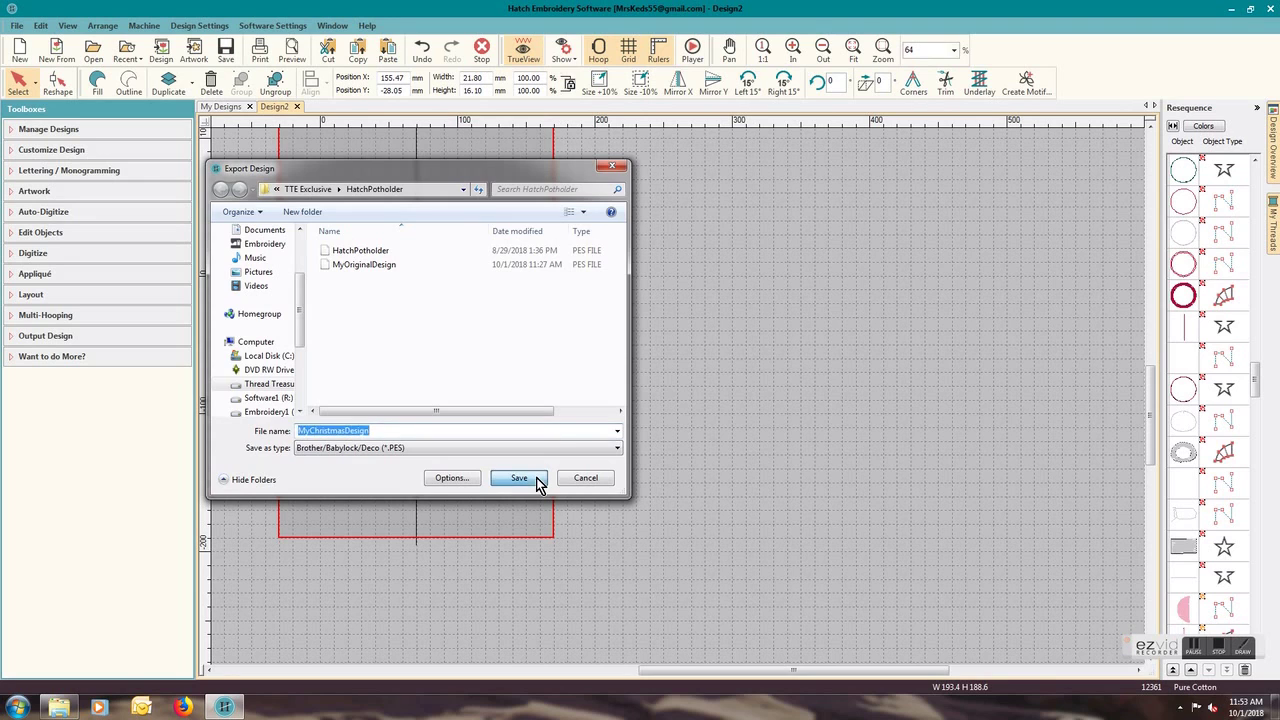